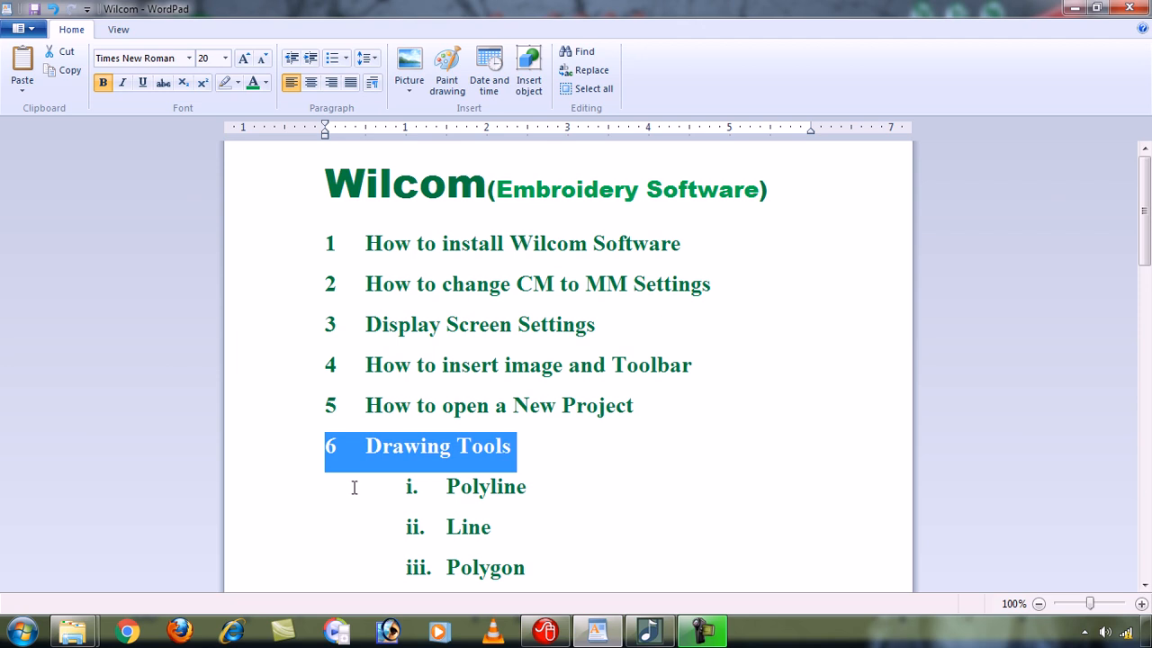
Review the Drawing Tools section of the lesson outline and highlight its Polyline entry.
click(288, 504)
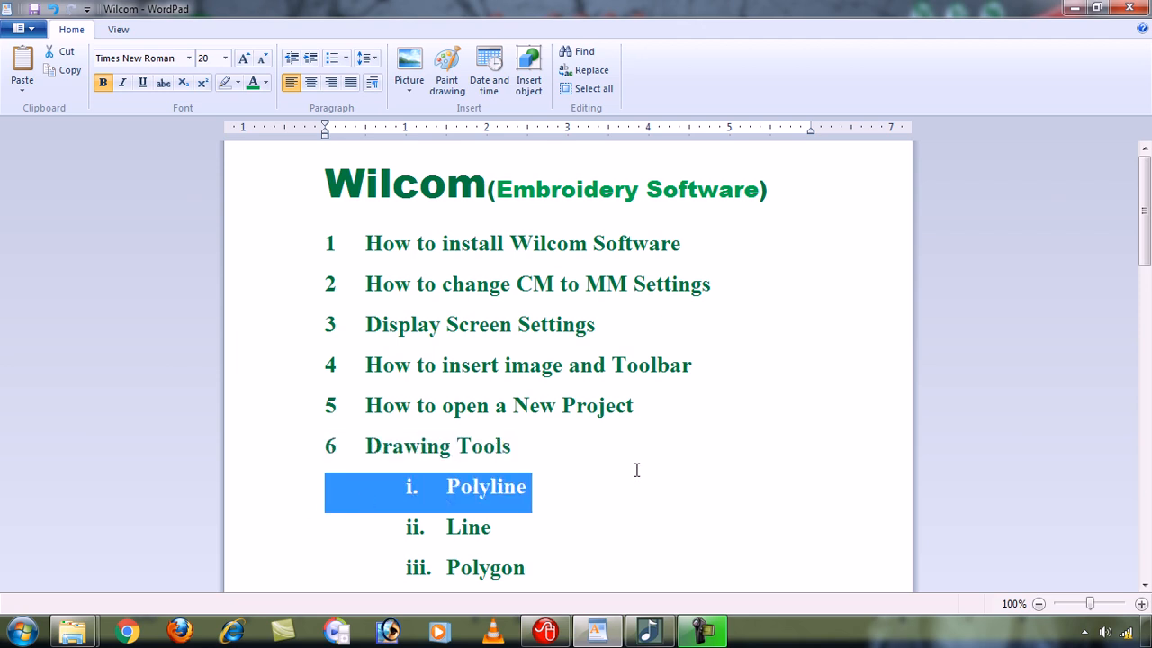
drag(1148, 254, 1148, 283)
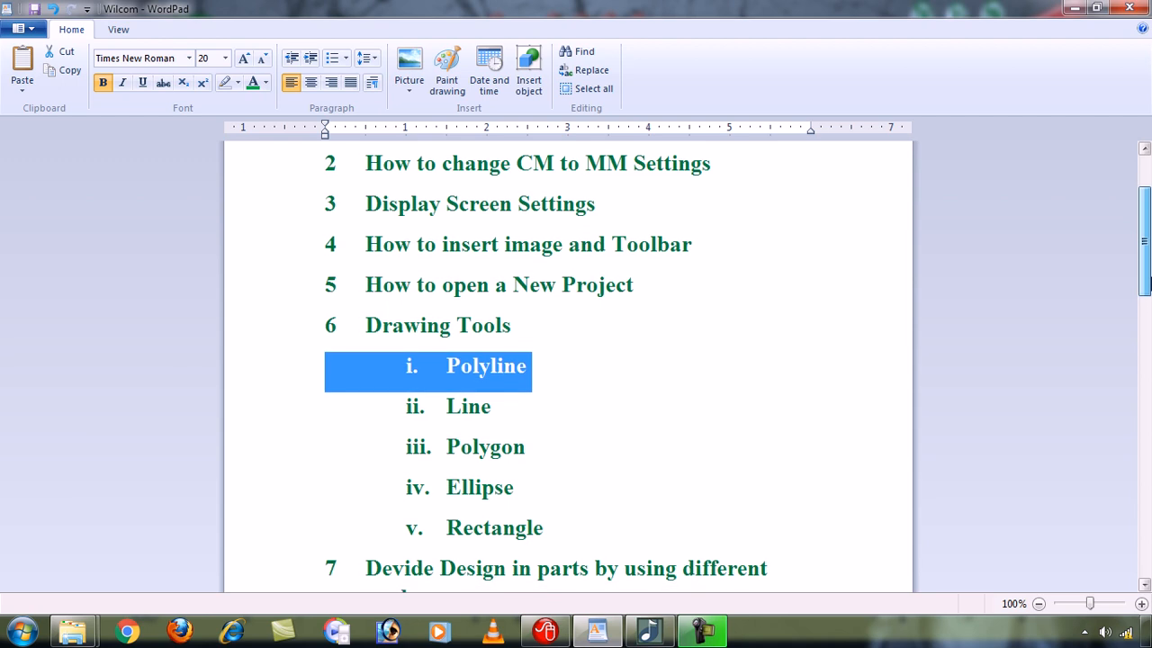
click(601, 373)
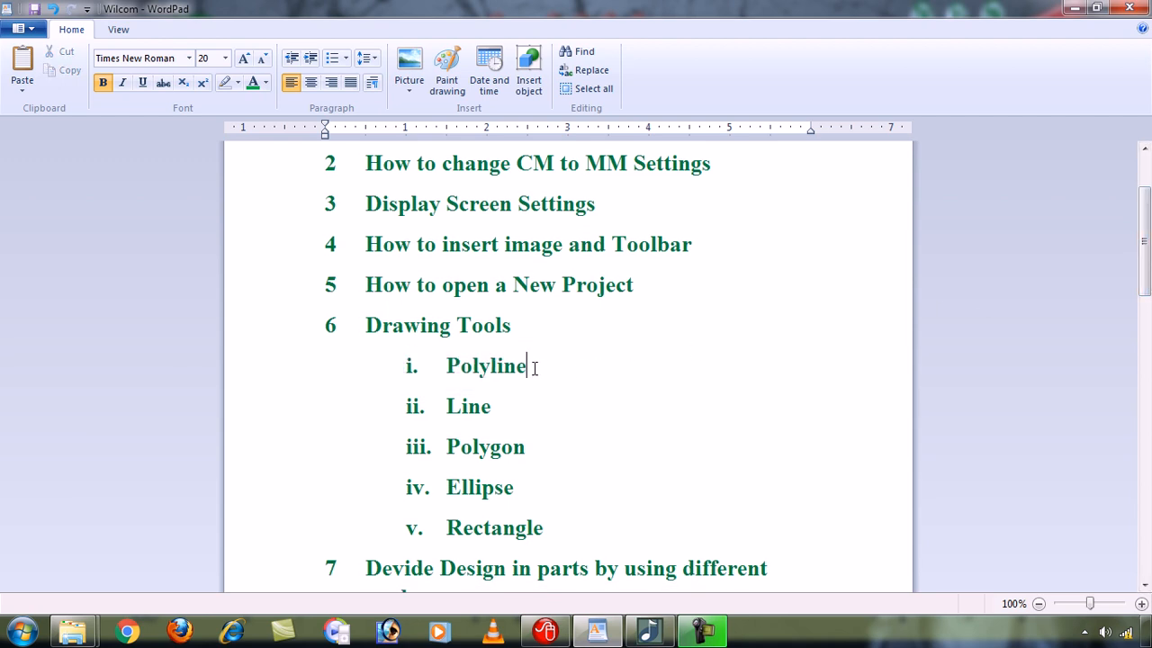
drag(444, 367, 539, 374)
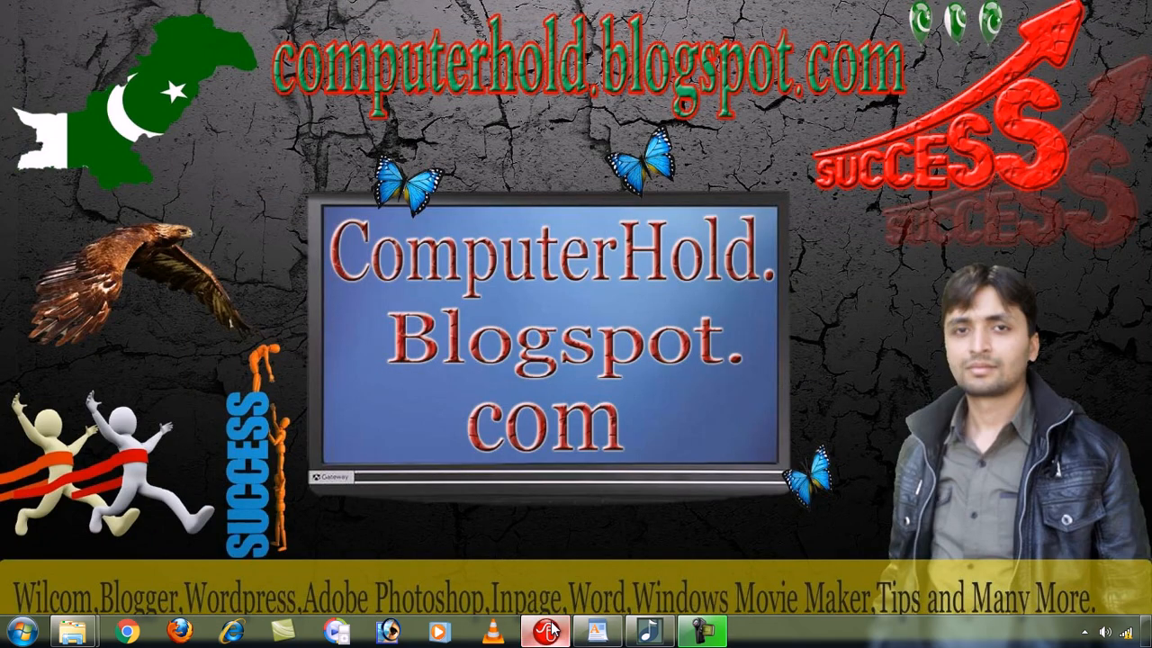
Switch to Wilcom ES-65 Designer and draw an open 17-point polyline of crossing straight segments, about 102 mm wide and 67 mm high.
click(549, 628)
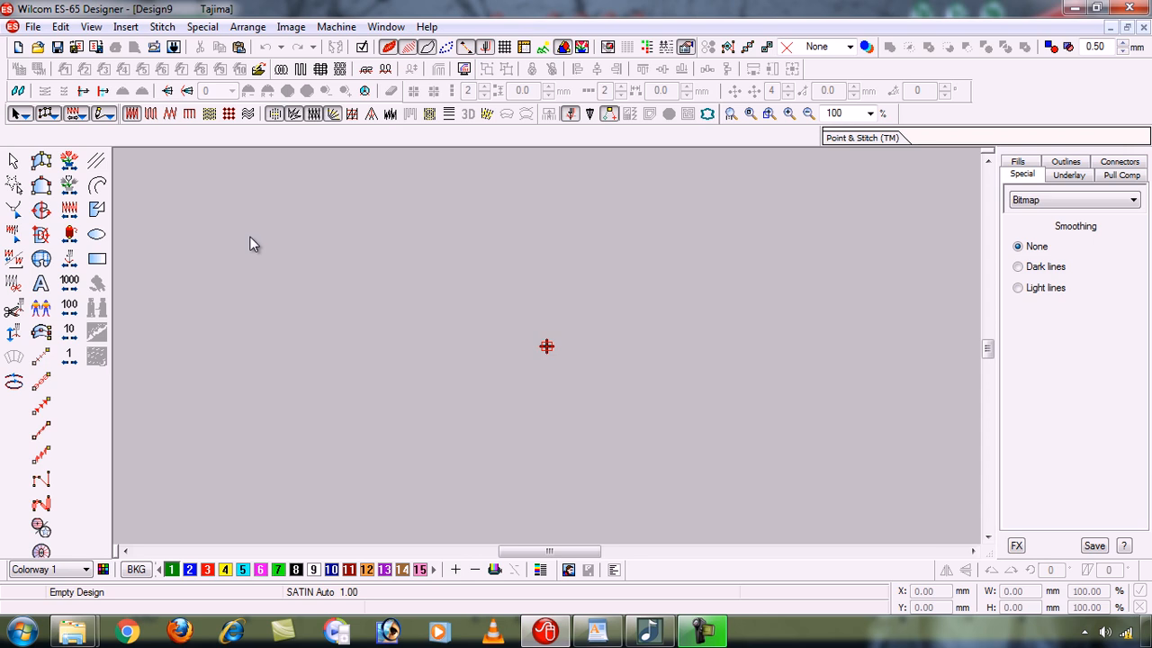
click(99, 187)
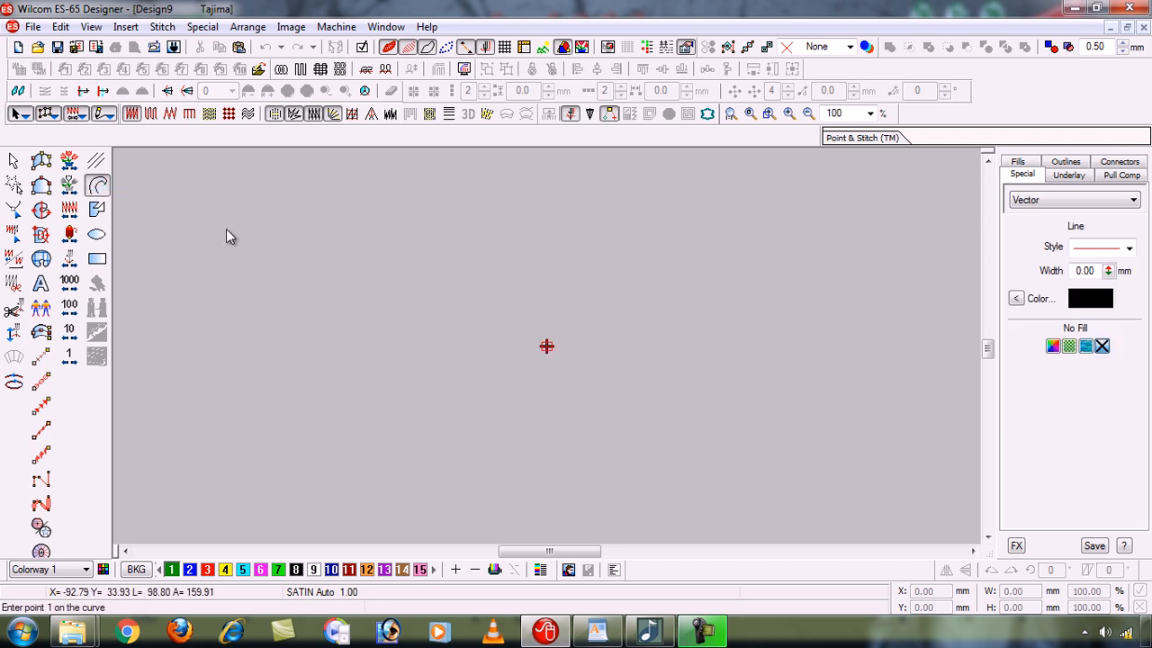
click(422, 222)
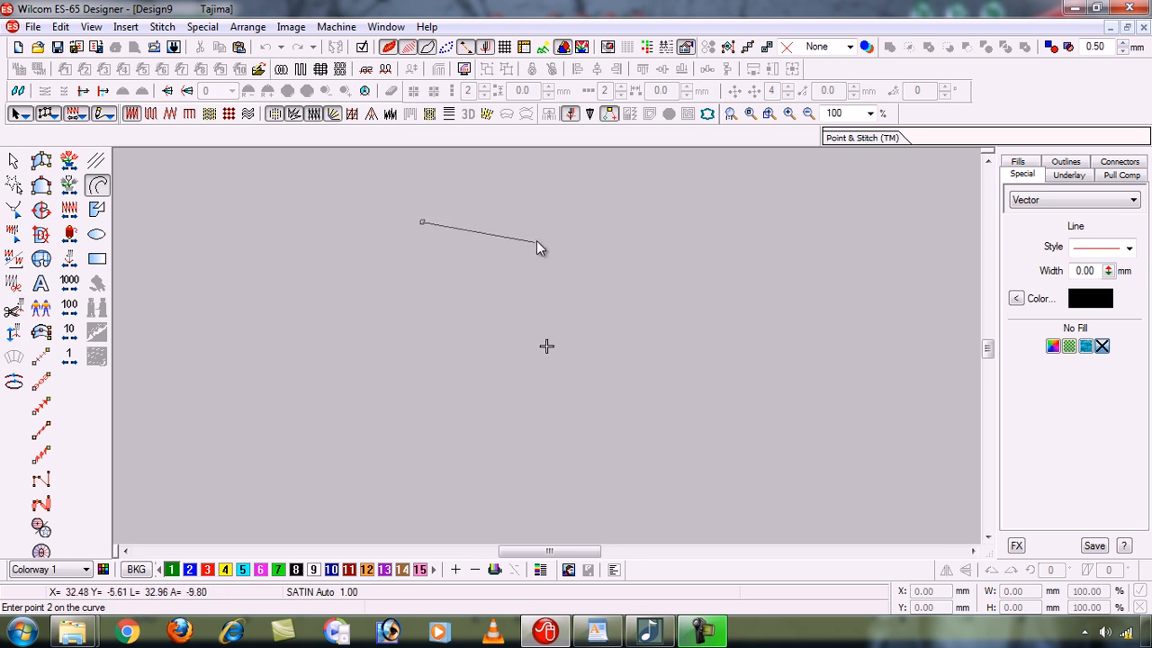
click(541, 183)
click(636, 269)
click(463, 307)
click(457, 182)
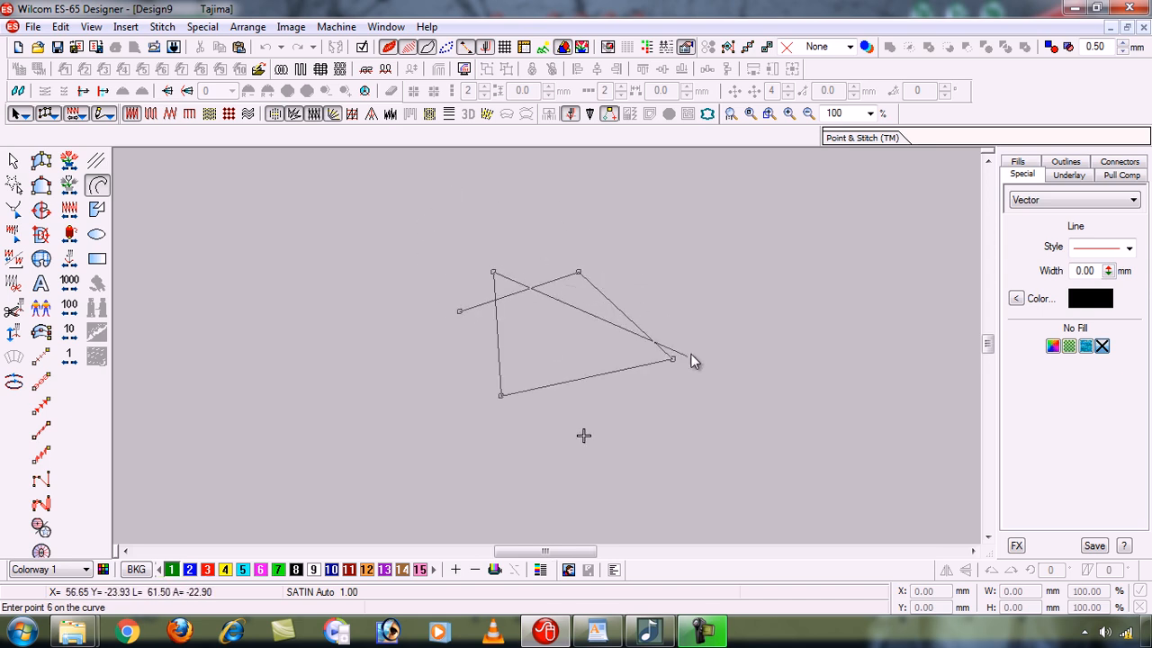
click(362, 358)
click(417, 441)
click(681, 229)
click(420, 223)
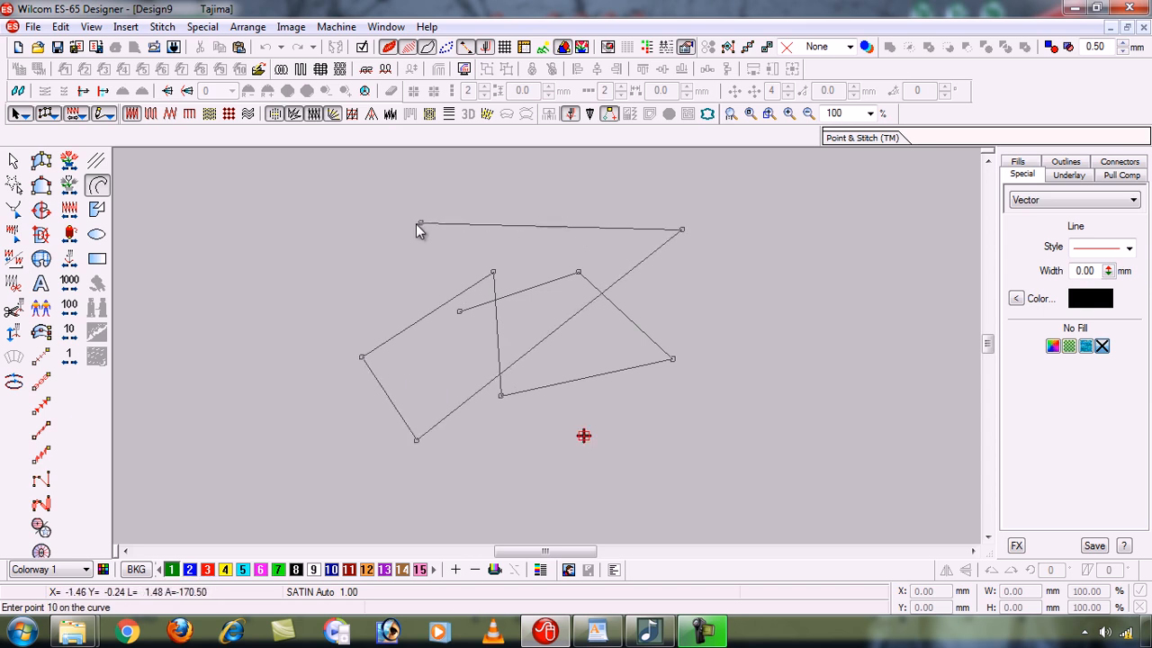
click(510, 367)
click(712, 331)
click(389, 254)
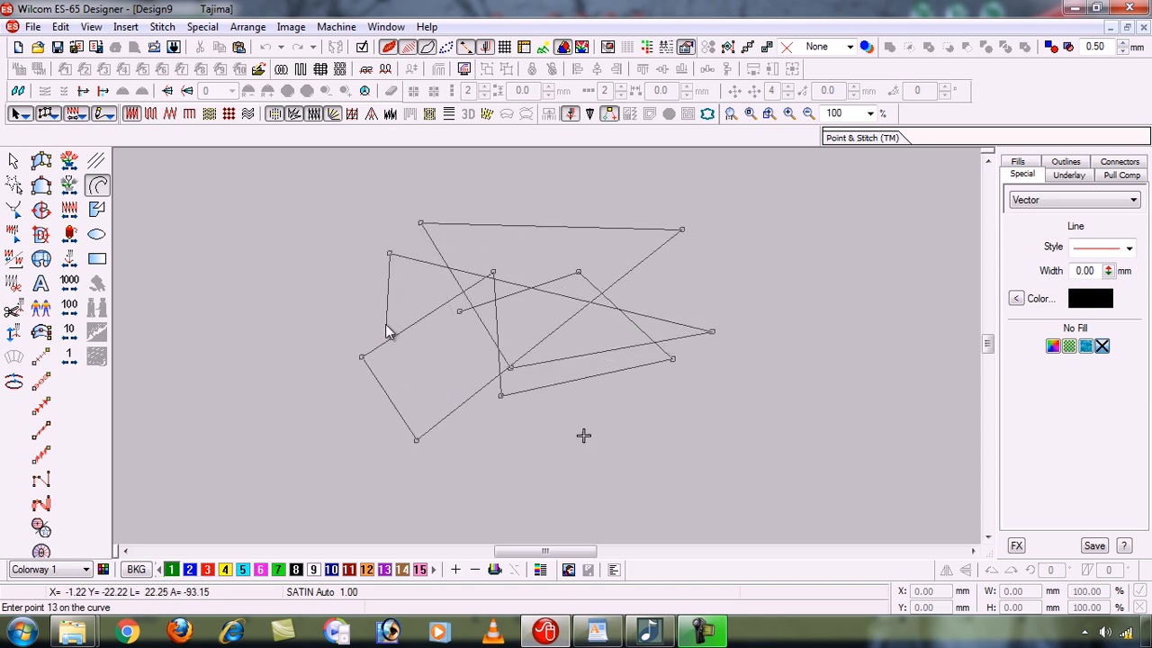
click(511, 447)
click(655, 455)
click(588, 329)
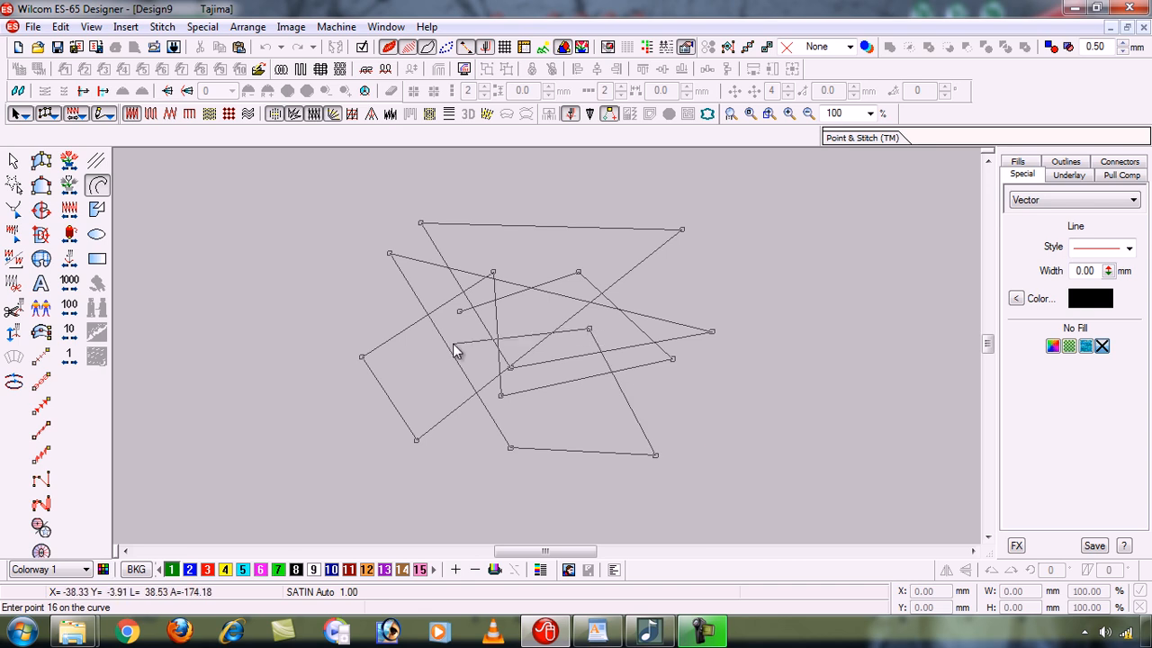
click(420, 370)
click(414, 455)
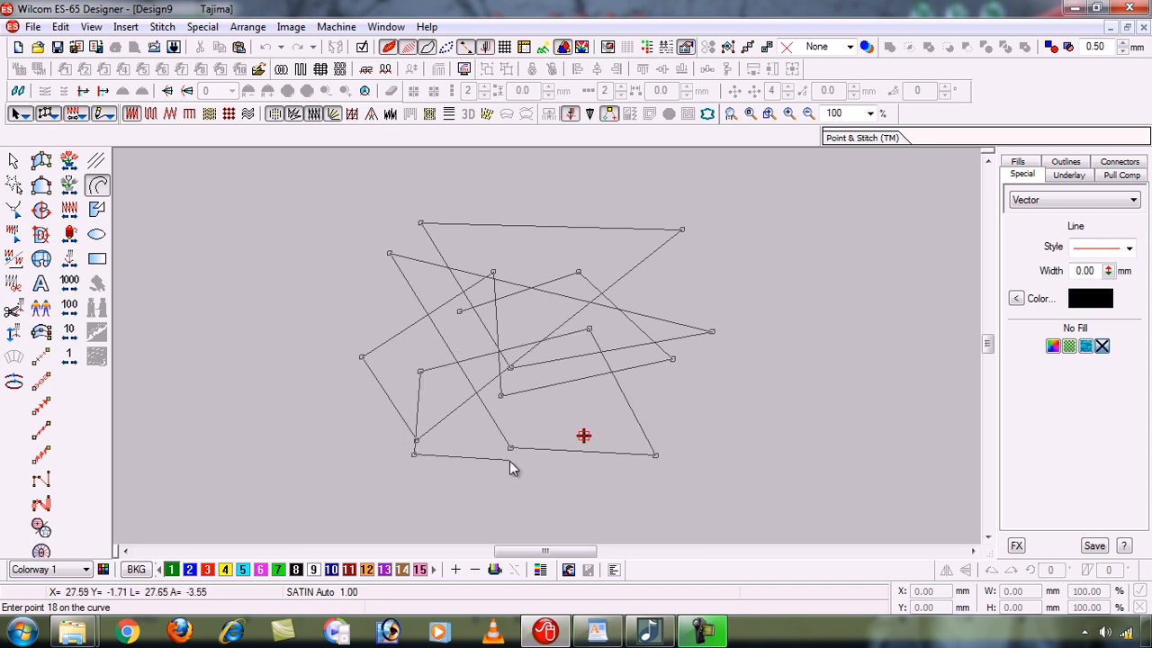
key(Return)
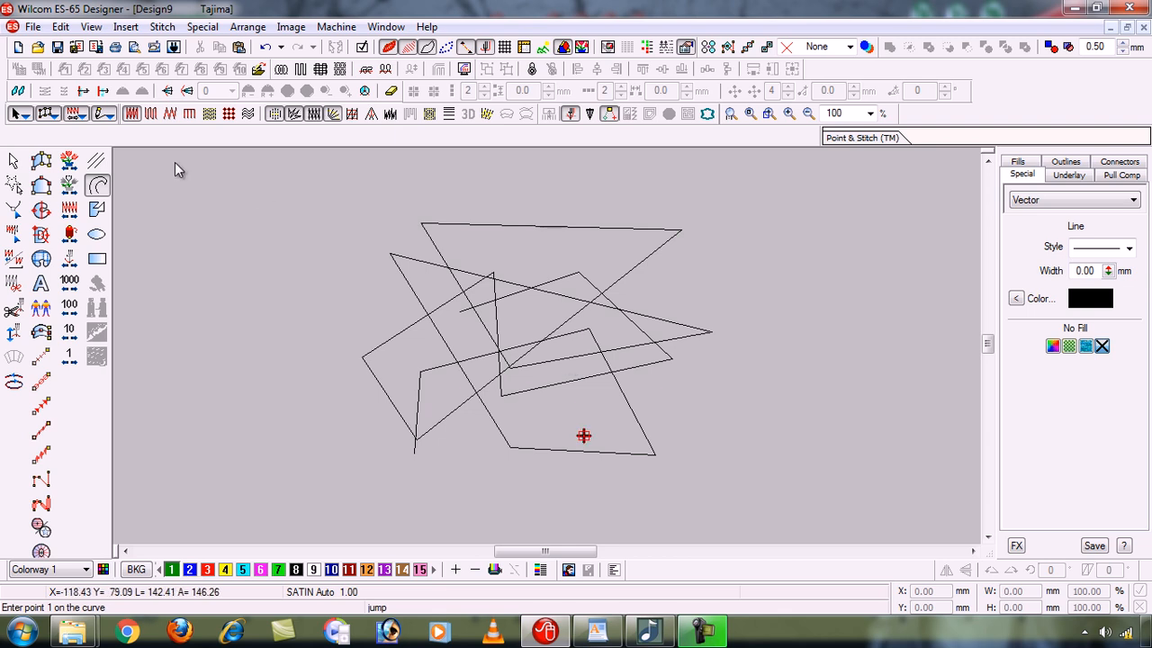
Select the finished straight-segment polyline and delete it from the design.
click(15, 160)
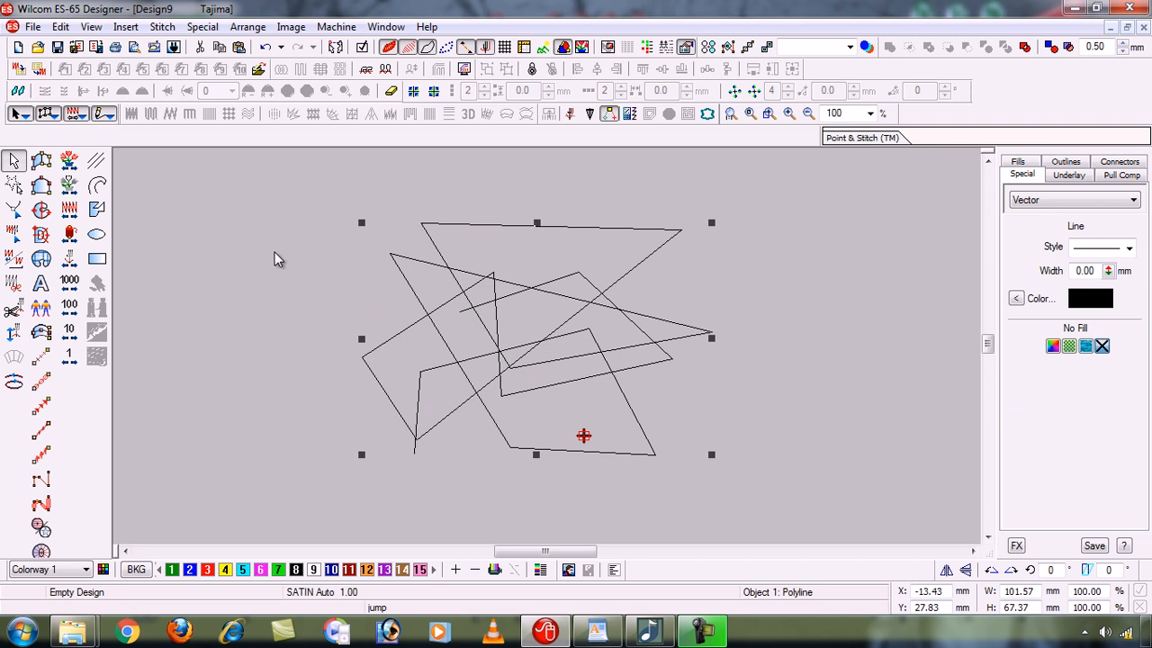
key(Delete)
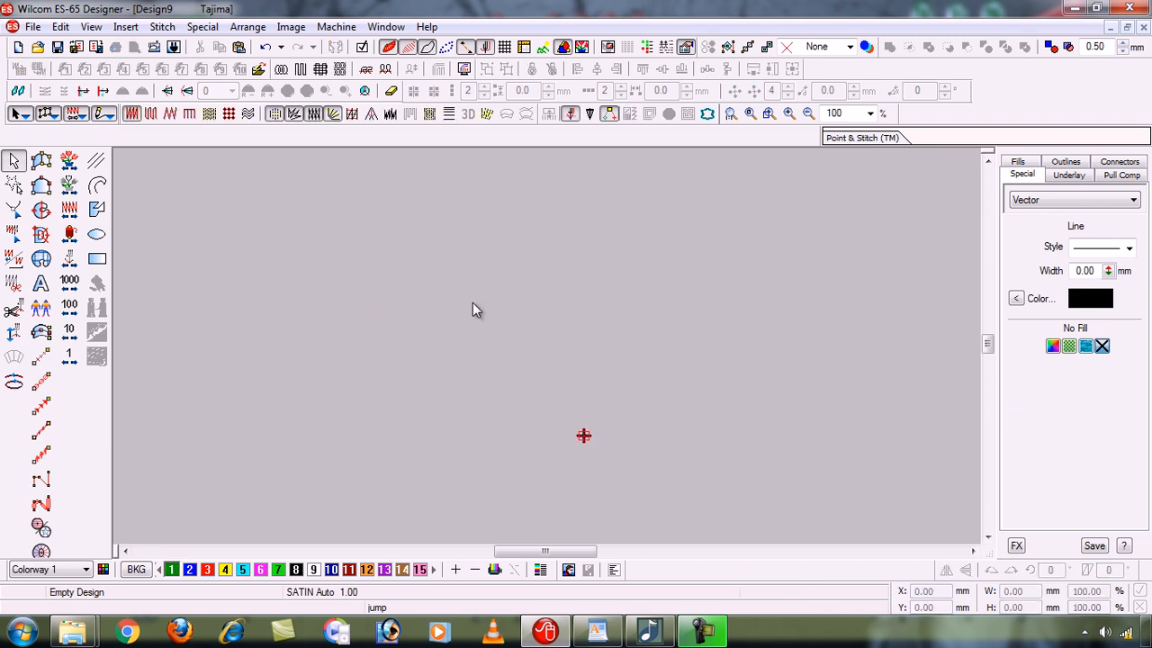
Draw a wavy open polyline through five curve points, starting near the middle of the canvas and rising to the right.
click(98, 186)
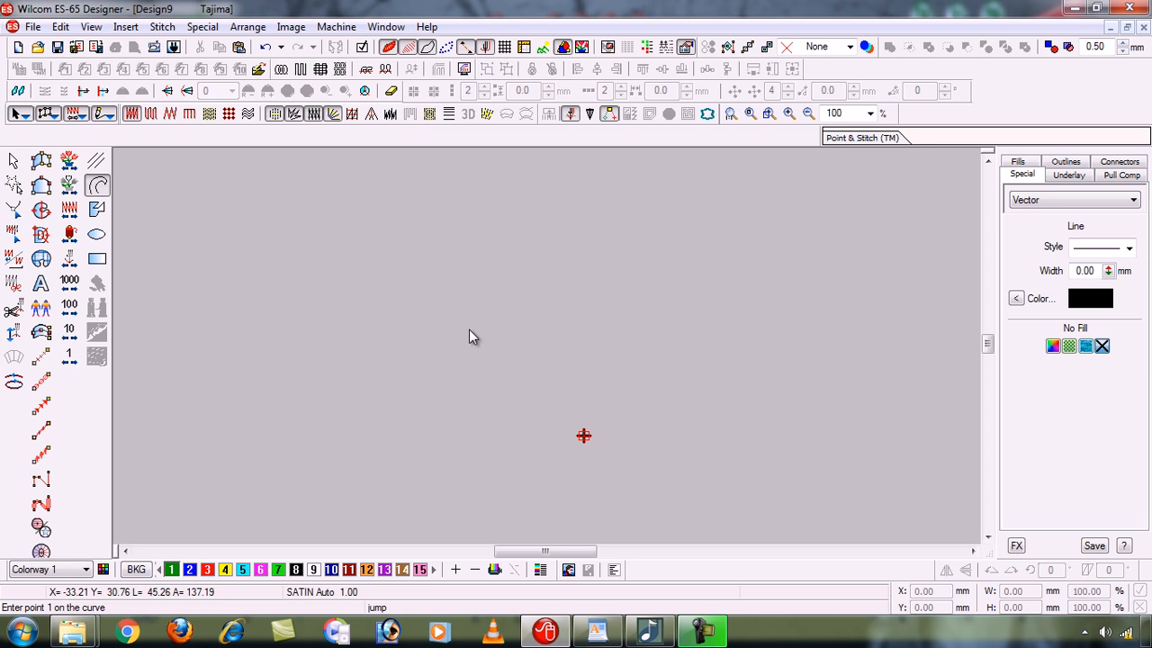
click(469, 330)
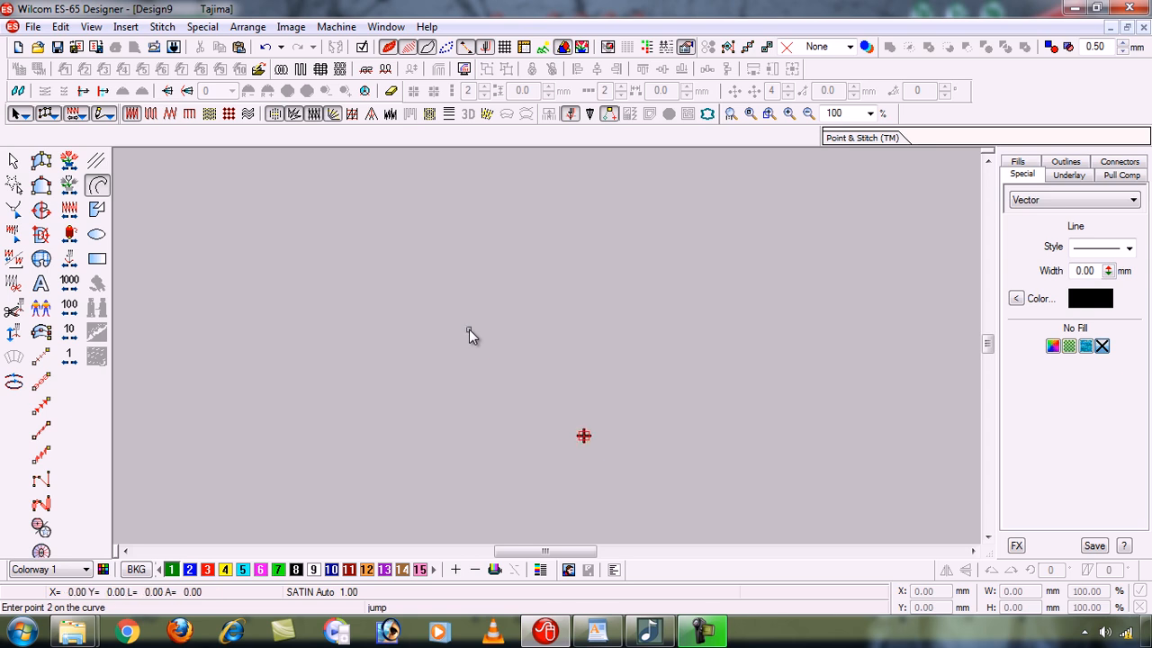
click(501, 295)
click(569, 323)
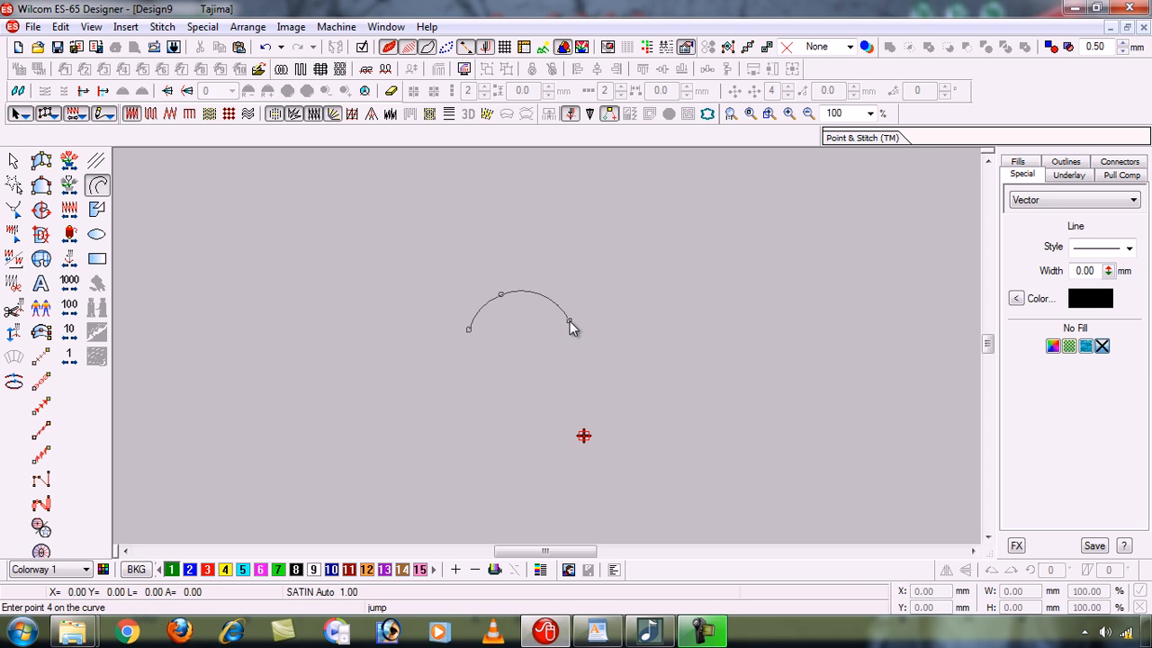
click(641, 277)
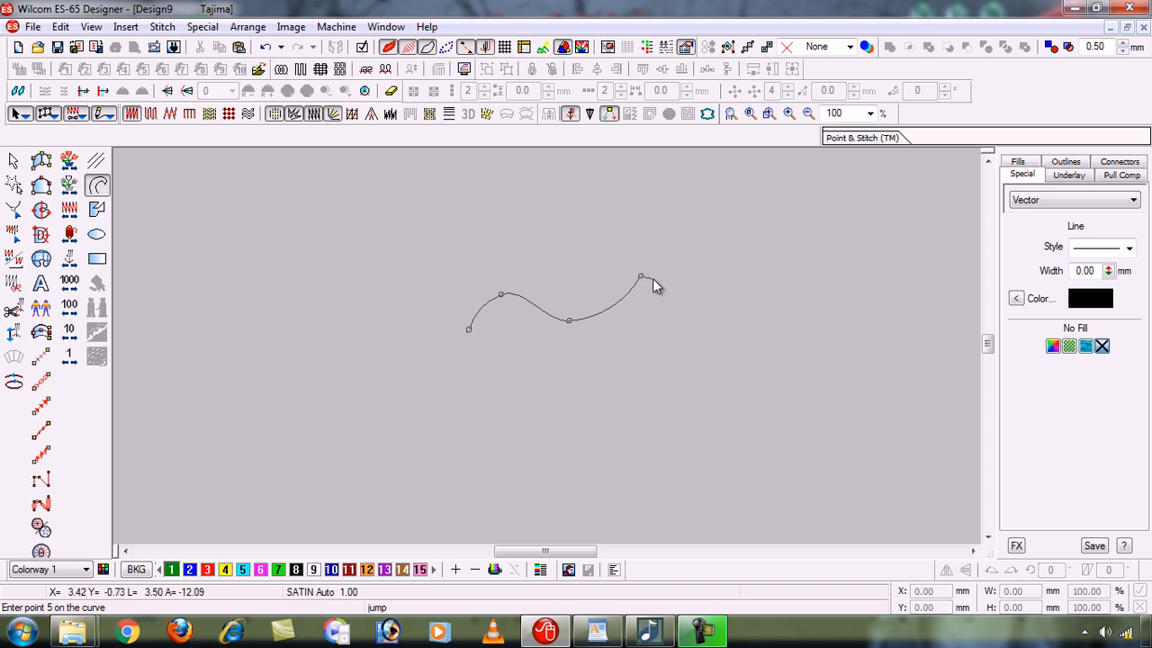
click(745, 262)
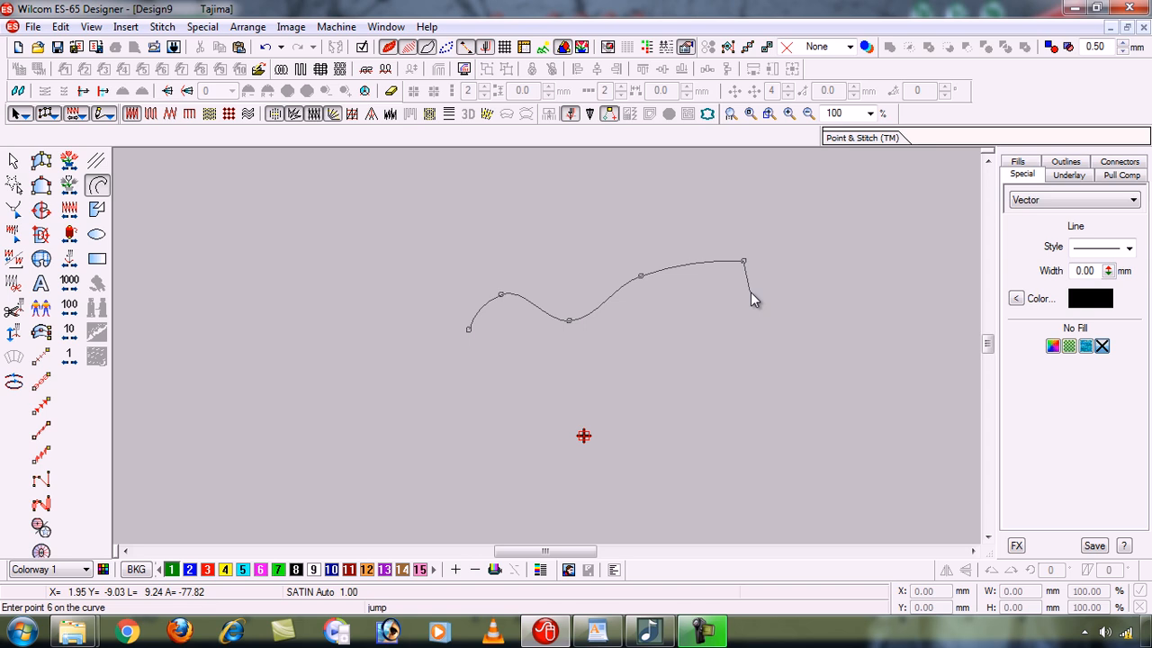
Remove all five points of the unfinished wavy curve, one after another from its end.
key(BackSpace)
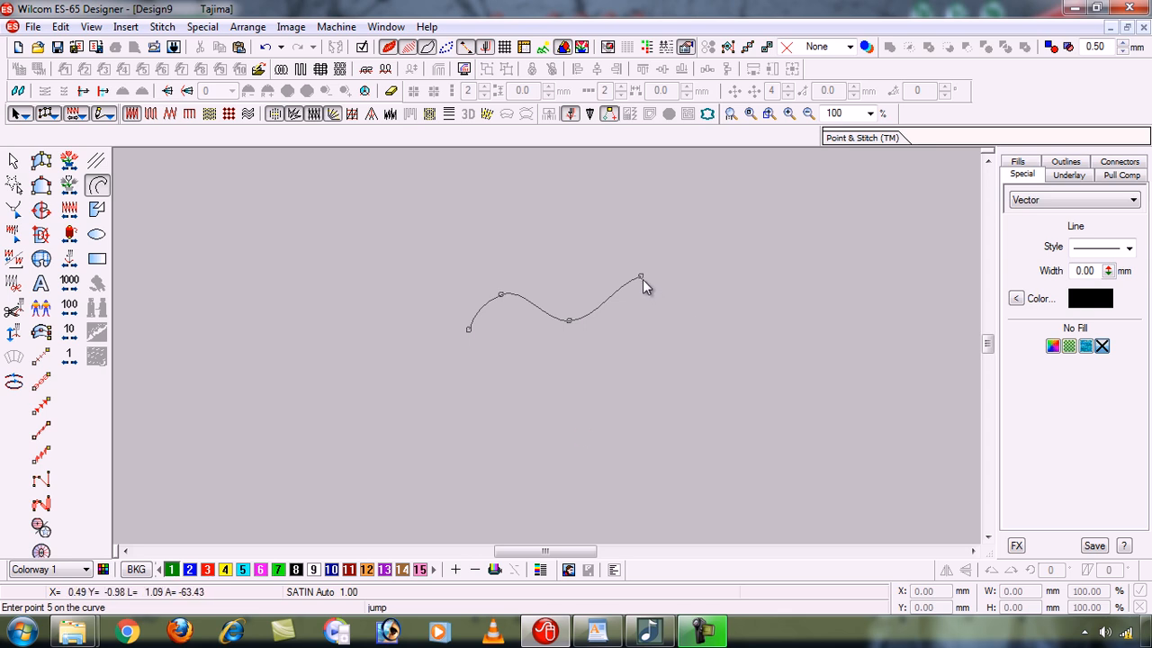
key(BackSpace)
key(BackSpace)
key(BackSpace)
key(BackSpace)
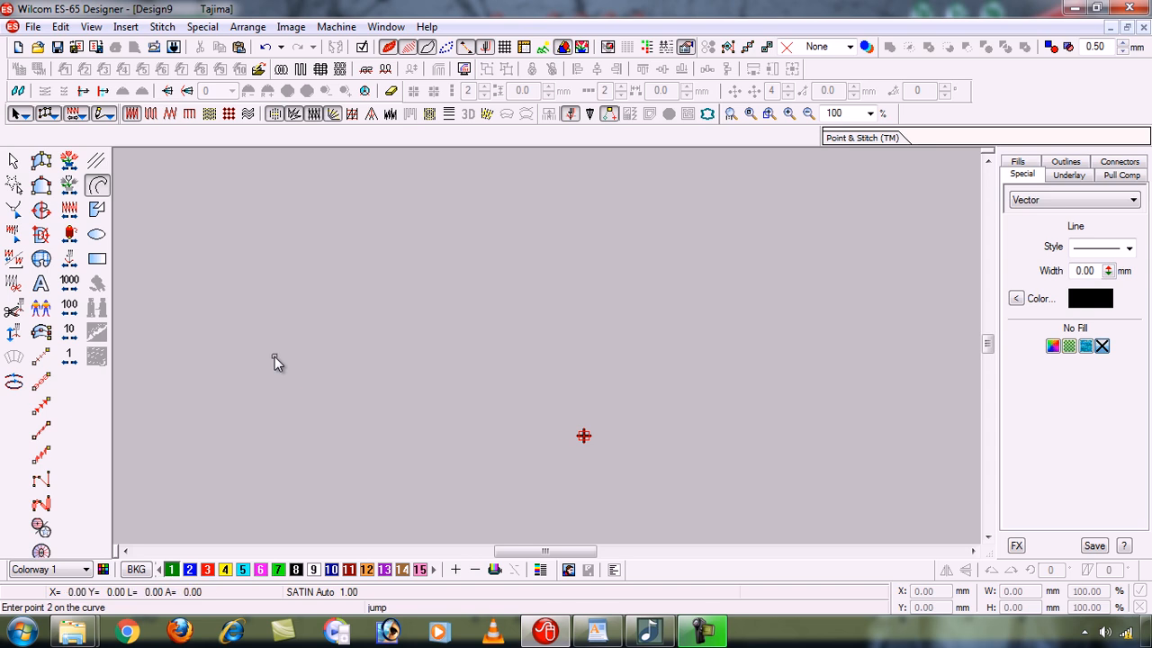
click(368, 245)
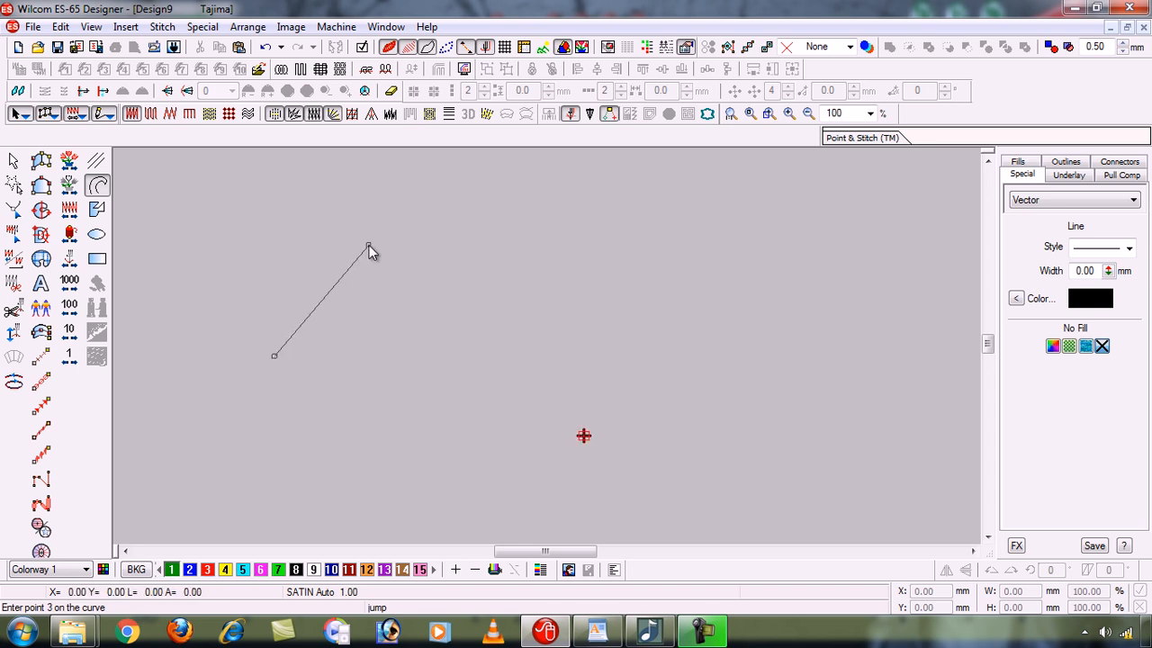
click(419, 356)
key(Escape)
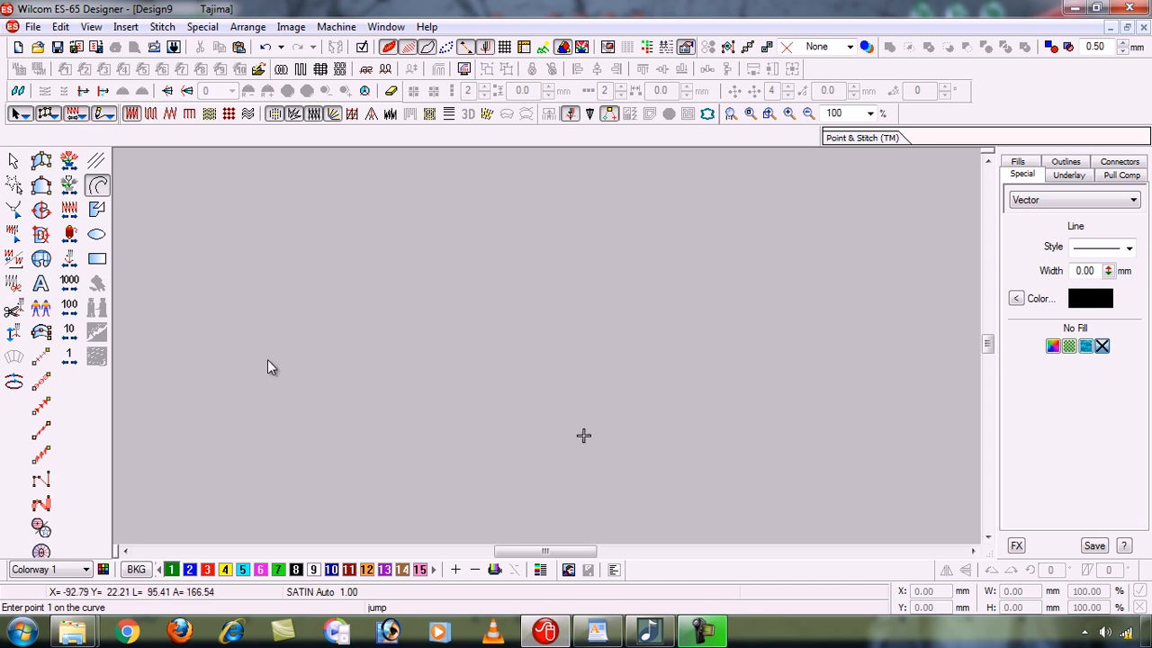
Draw a peak of two straight segments from three corner points, and remove its points again.
click(254, 345)
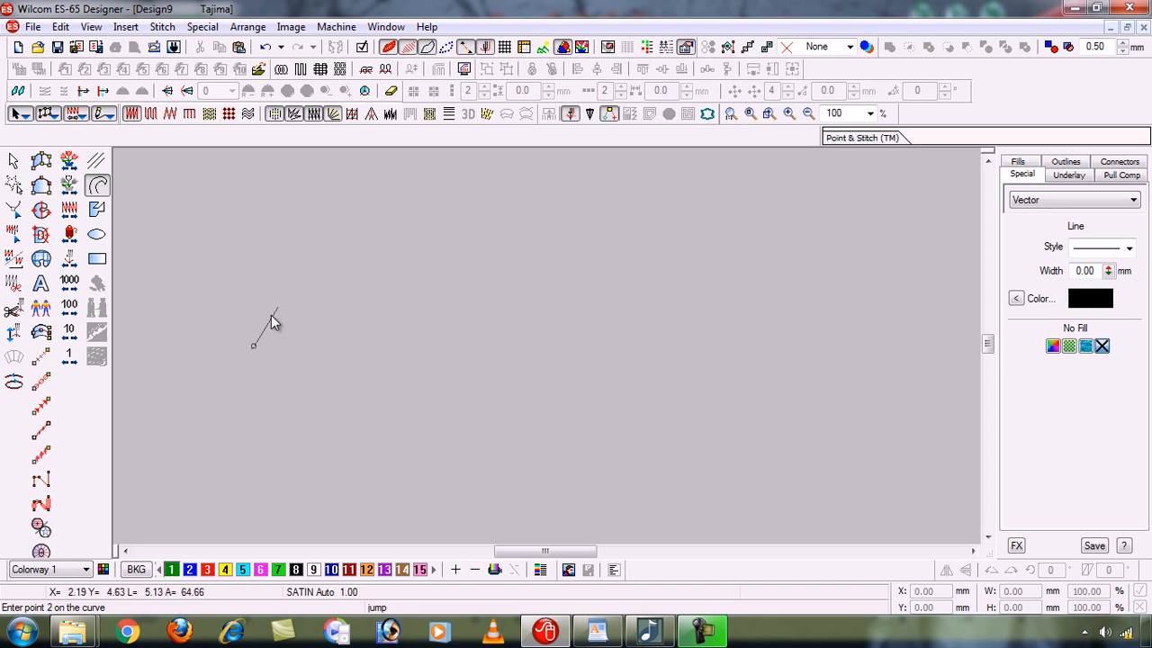
click(331, 243)
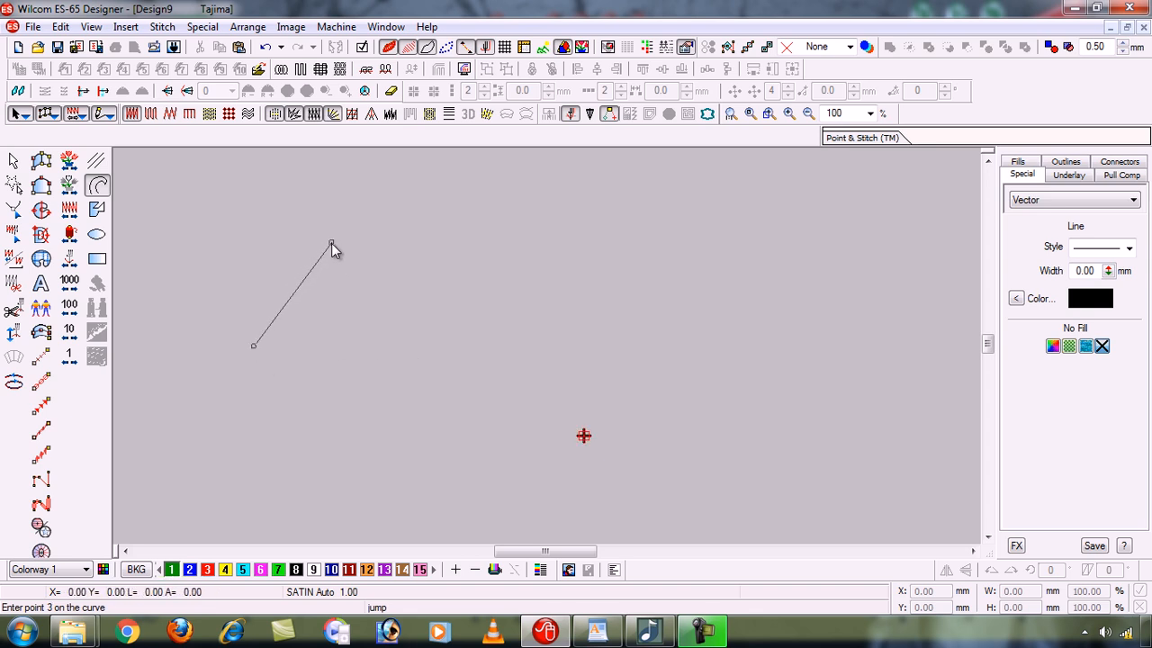
click(384, 343)
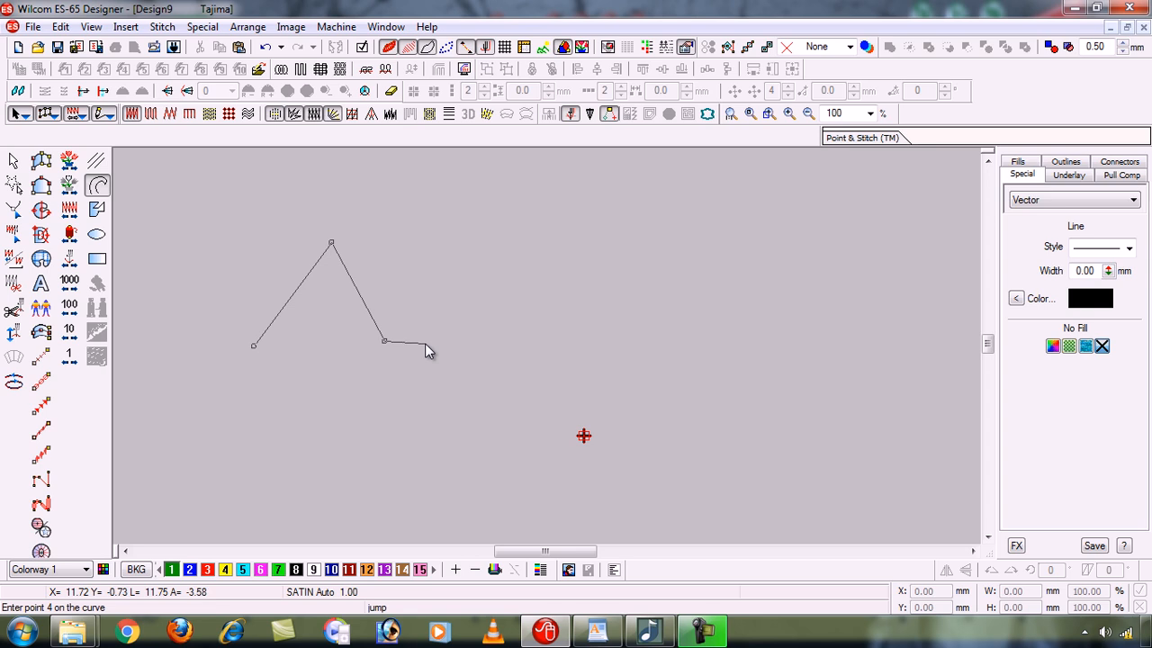
key(BackSpace)
key(BackSpace)
key(BackSpace)
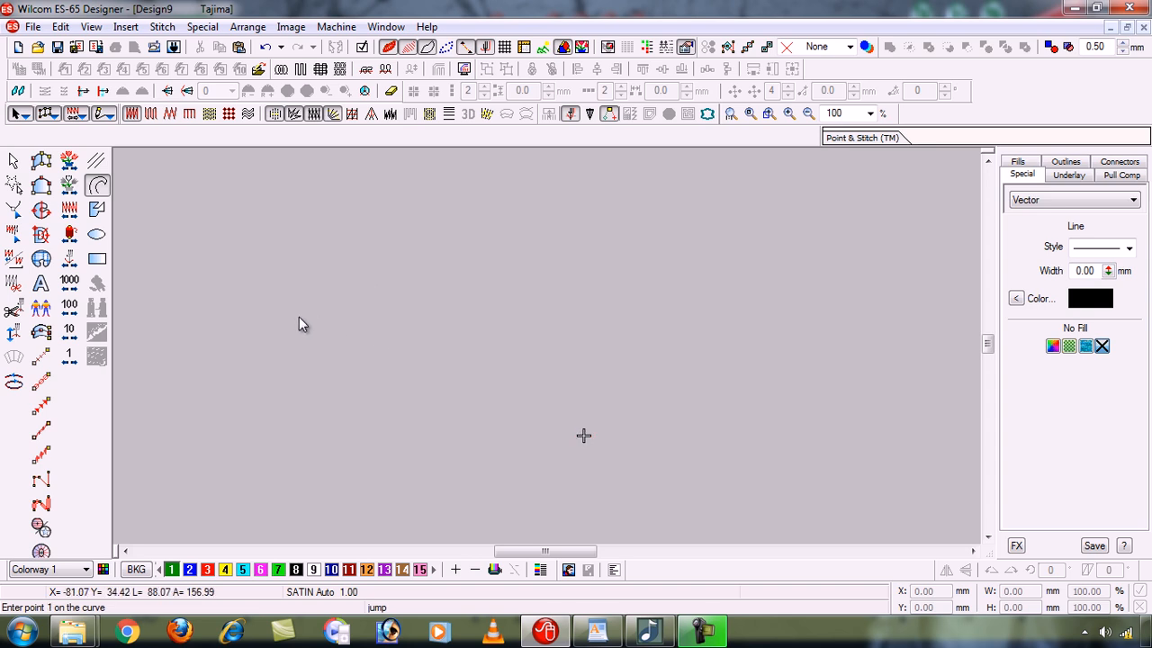
Draw an open arc through three curve points where the peak was, and remove its points again.
click(243, 354)
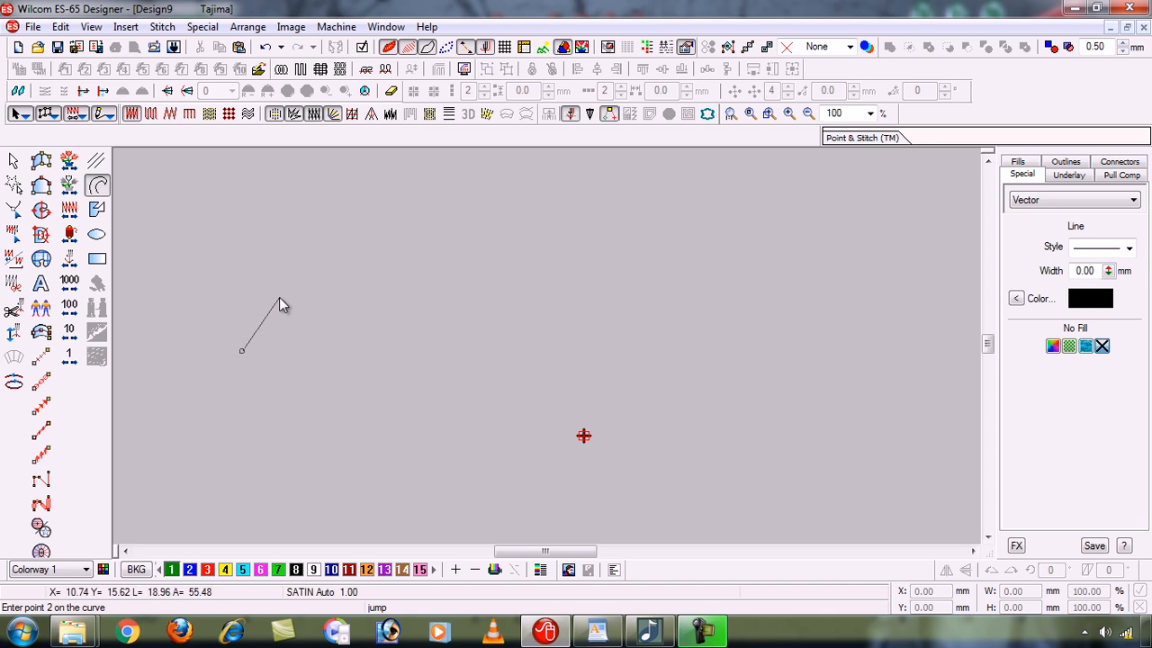
click(305, 249)
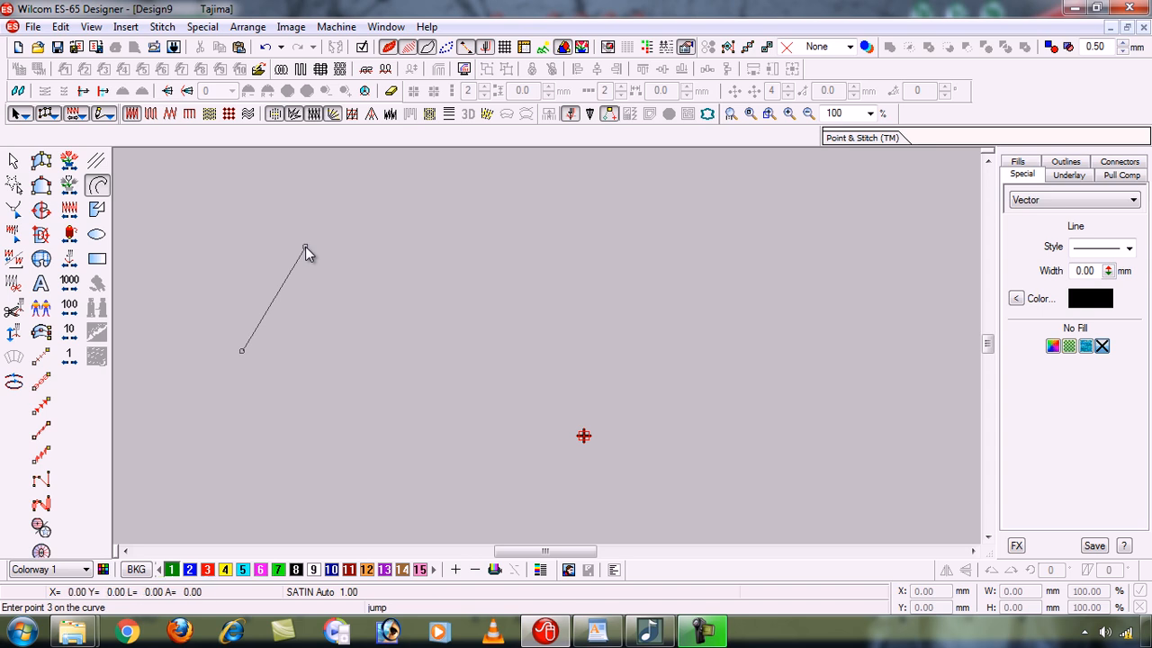
click(355, 343)
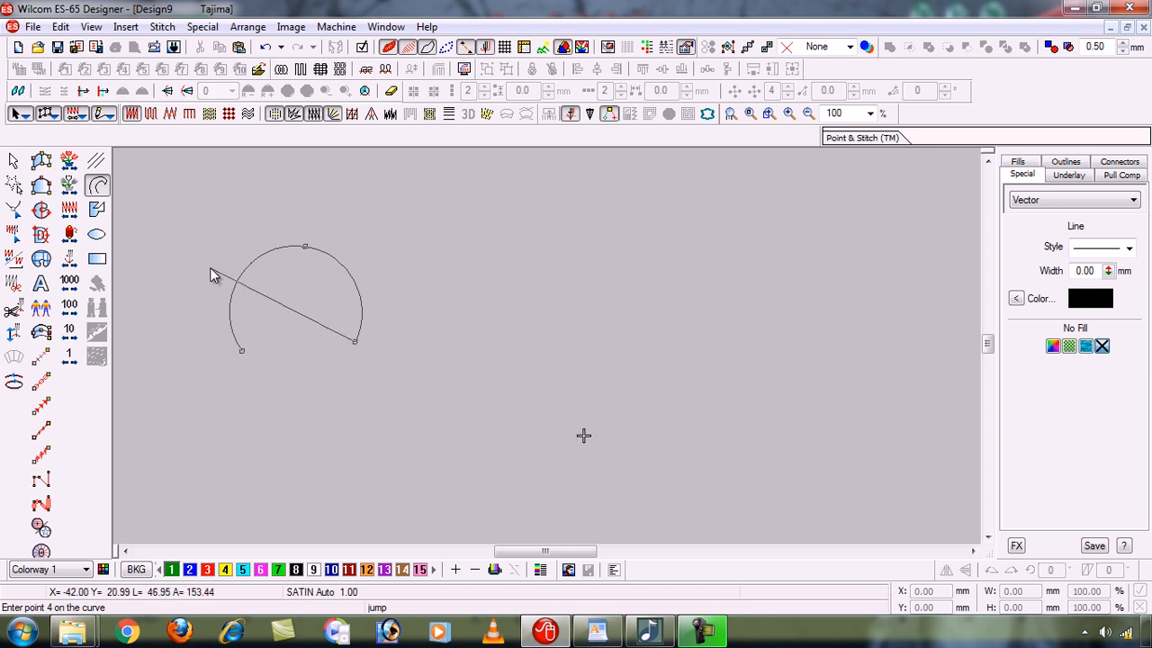
key(BackSpace)
key(BackSpace)
key(BackSpace)
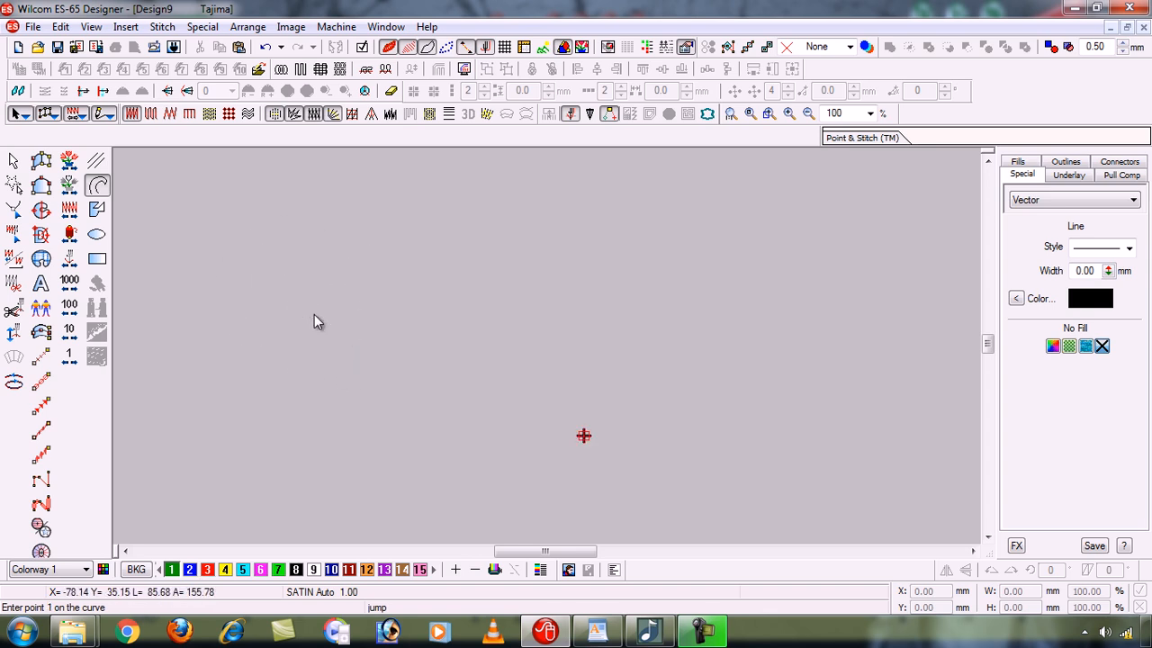
Draw another slightly larger three-point arc in the same place, and remove its last two points.
click(235, 350)
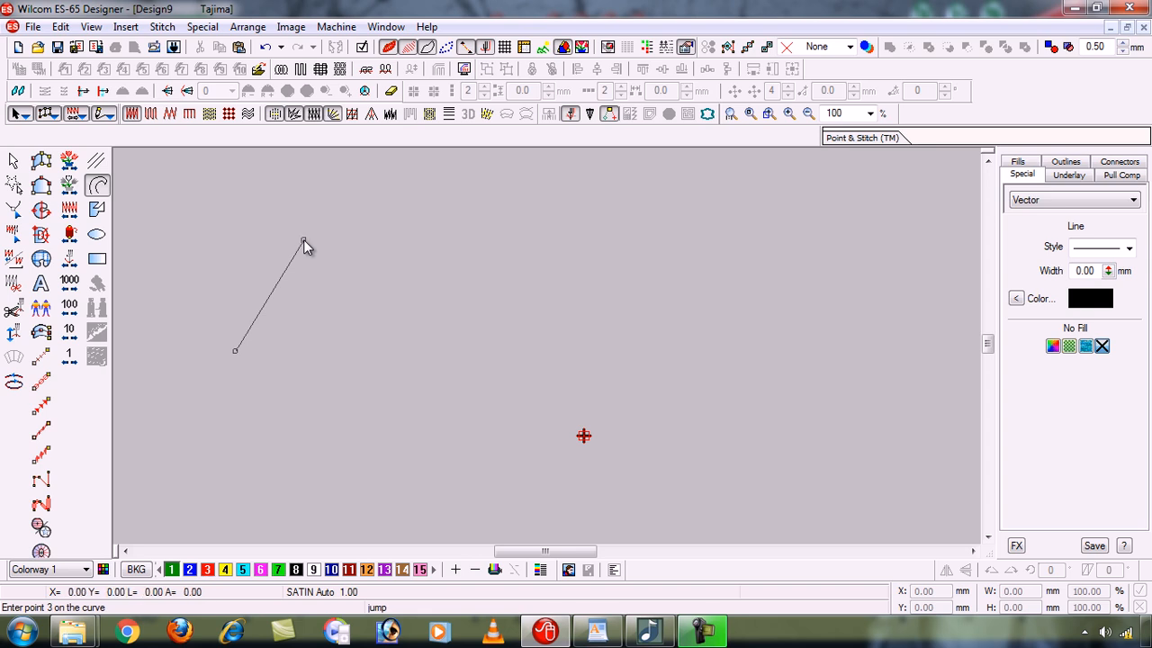
click(360, 347)
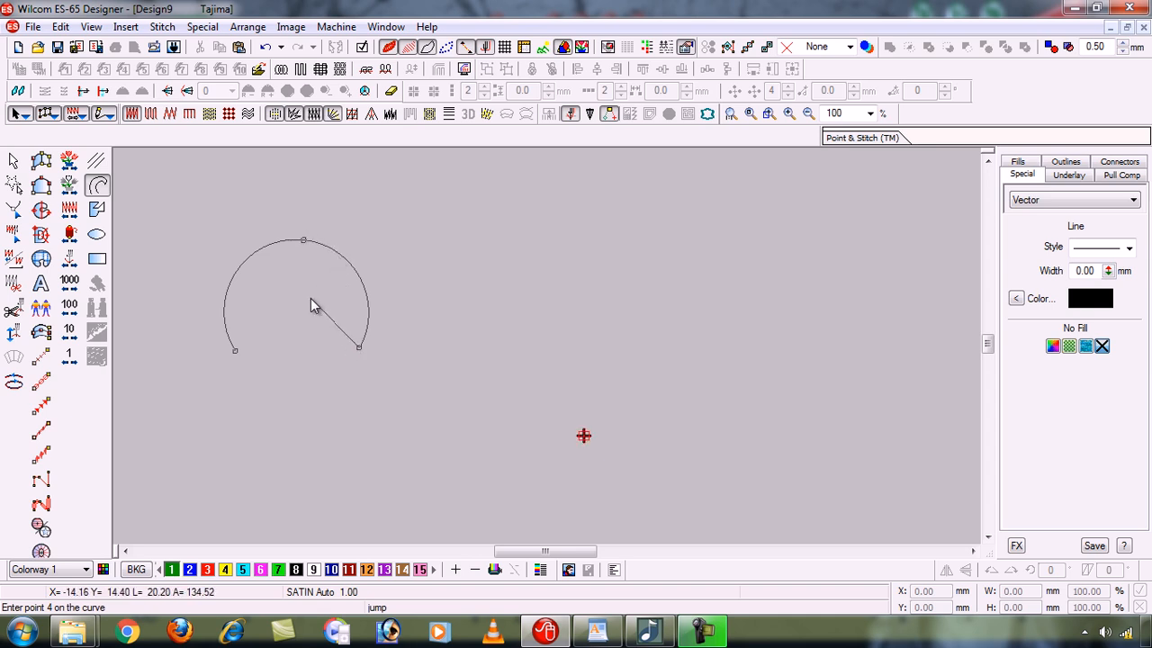
key(BackSpace)
key(BackSpace)
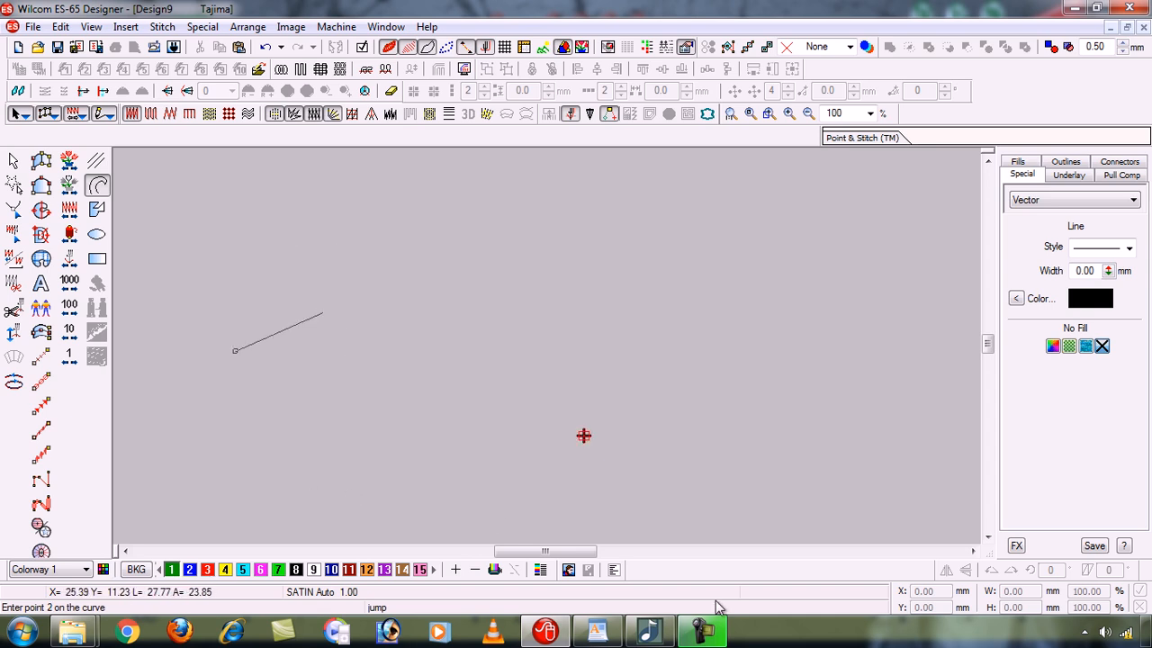
Remove the only remaining point of the unfinished arc.
key(BackSpace)
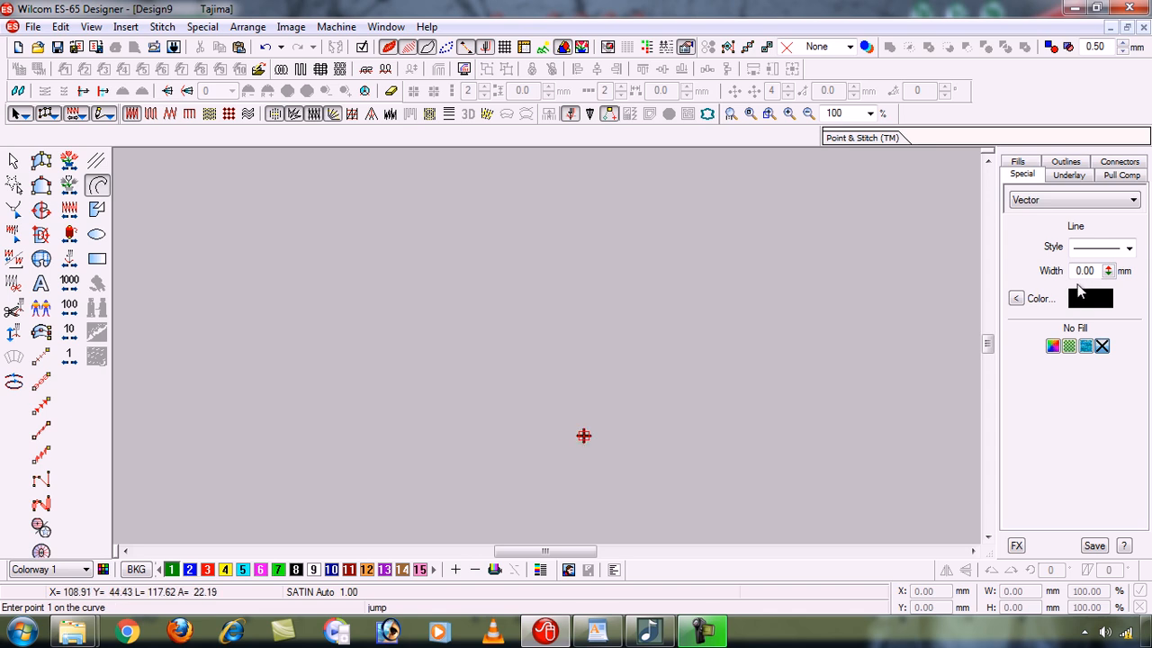
Examine the vector line's style choices, width range and color palette without changing any of them.
click(1131, 250)
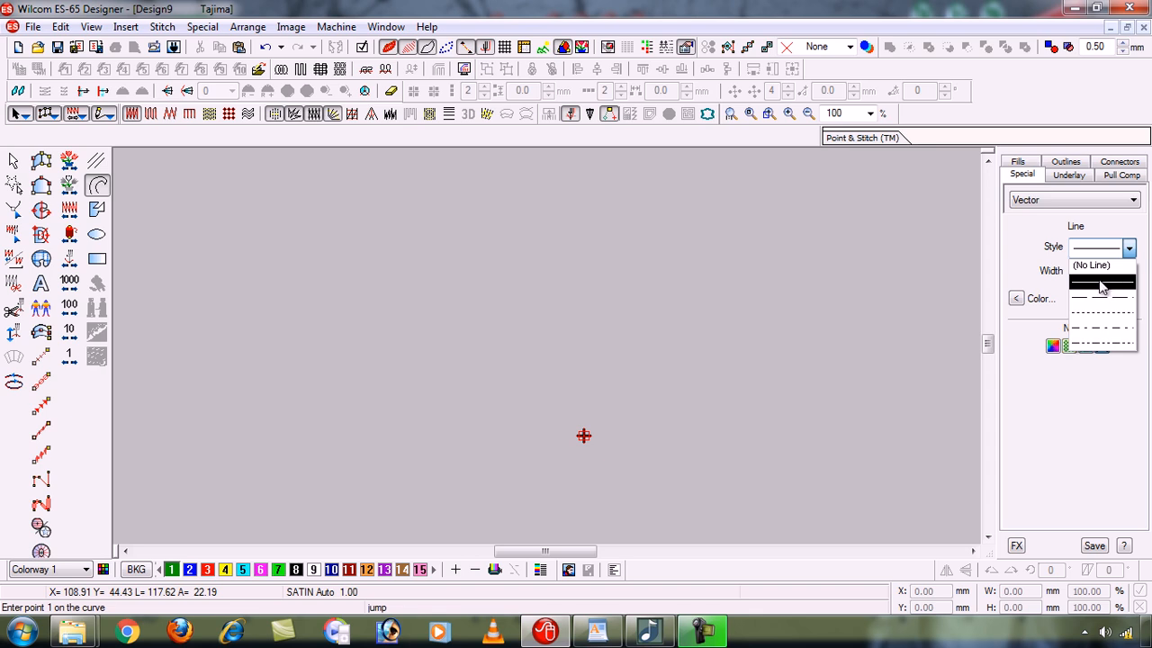
click(1131, 250)
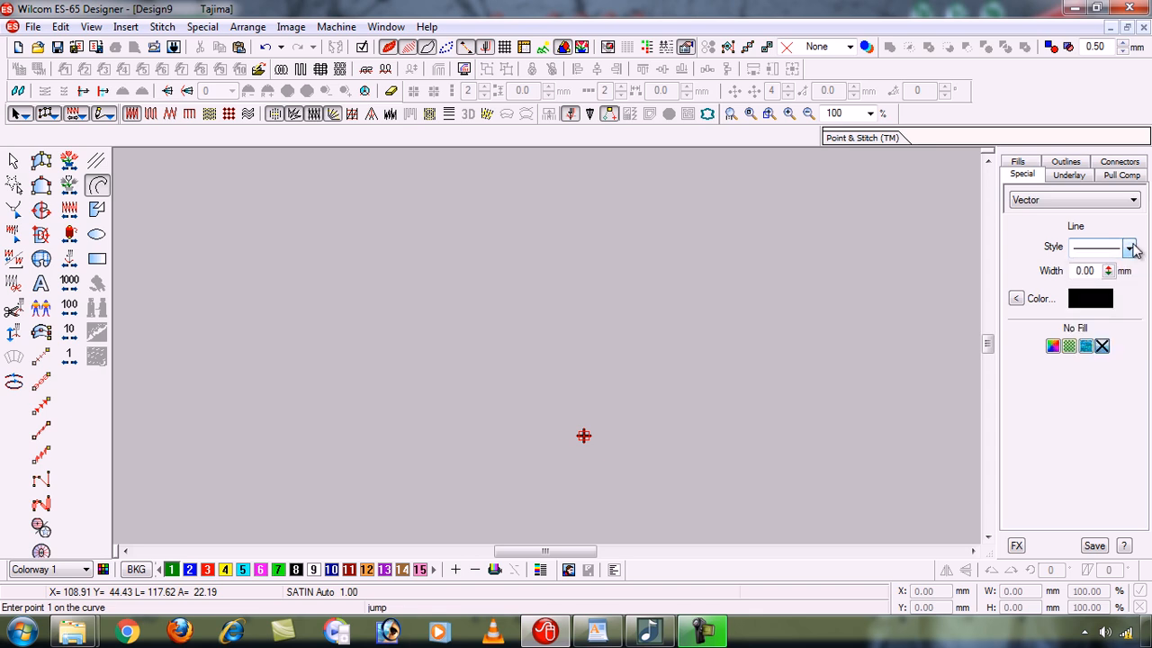
click(1109, 271)
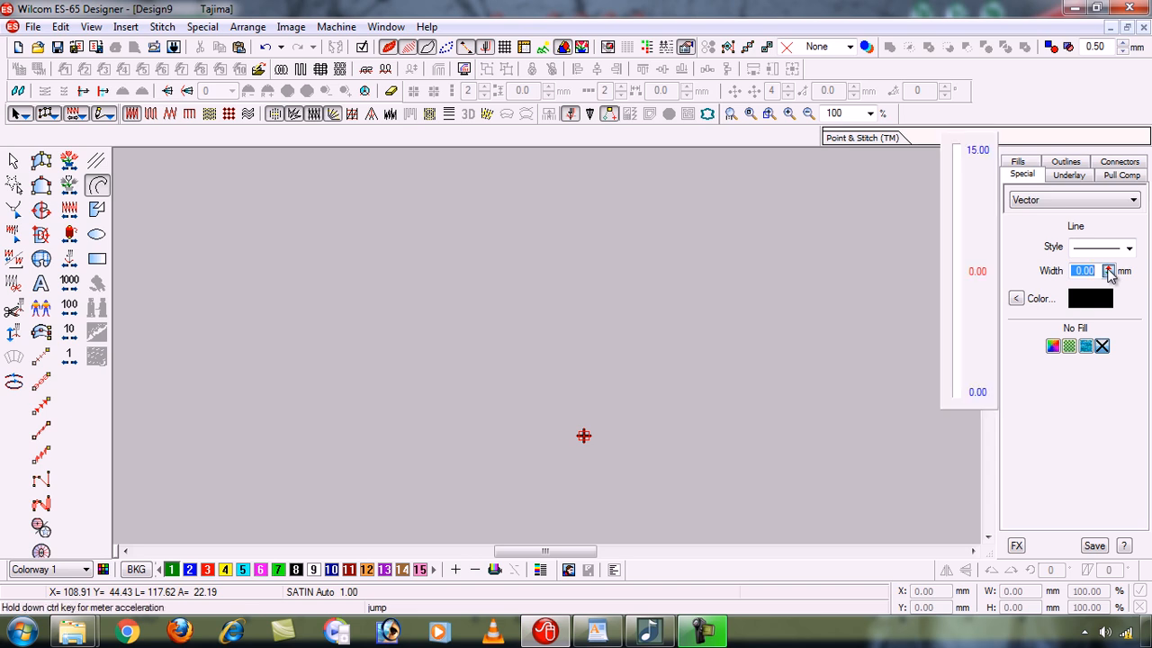
drag(1109, 274, 957, 403)
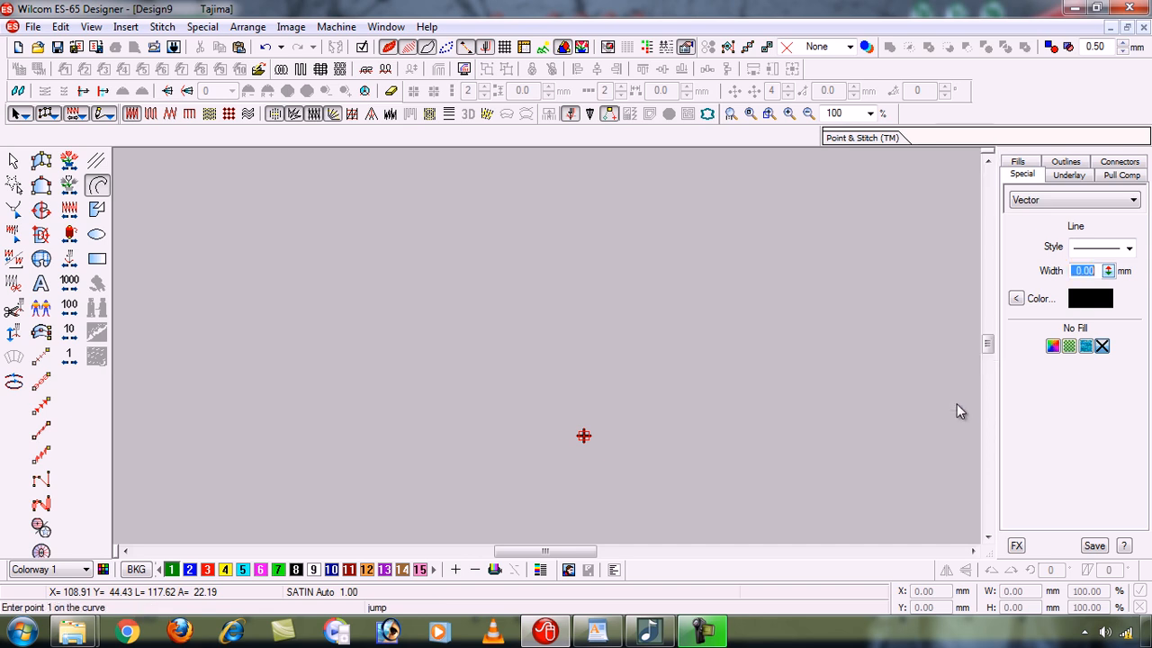
click(1016, 298)
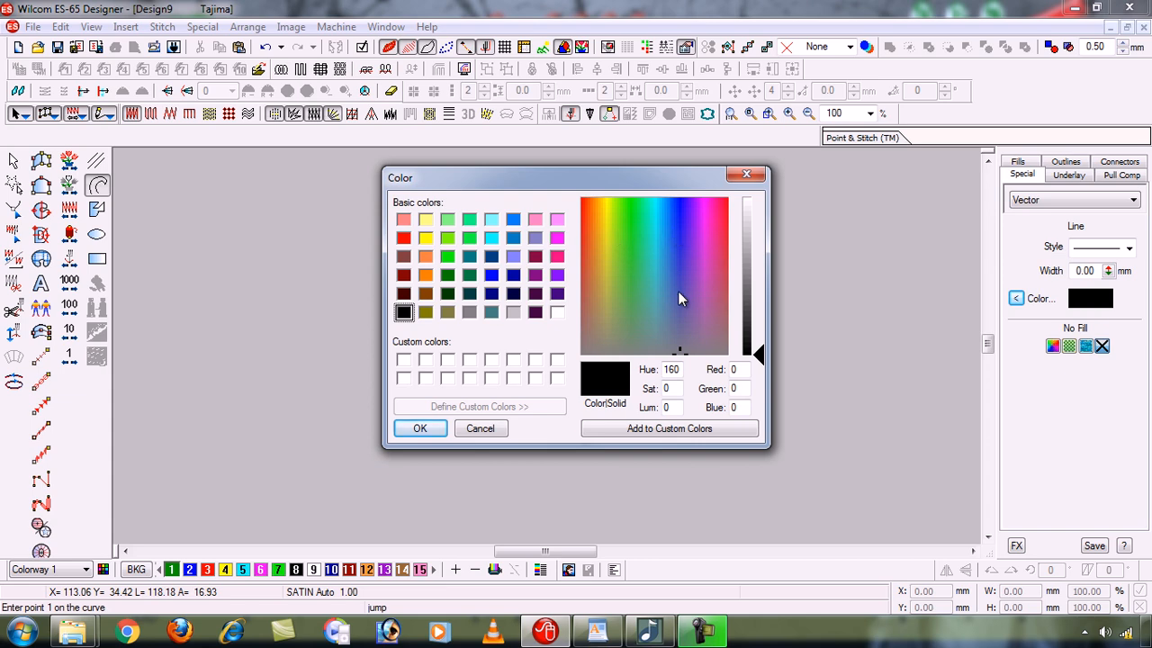
click(484, 430)
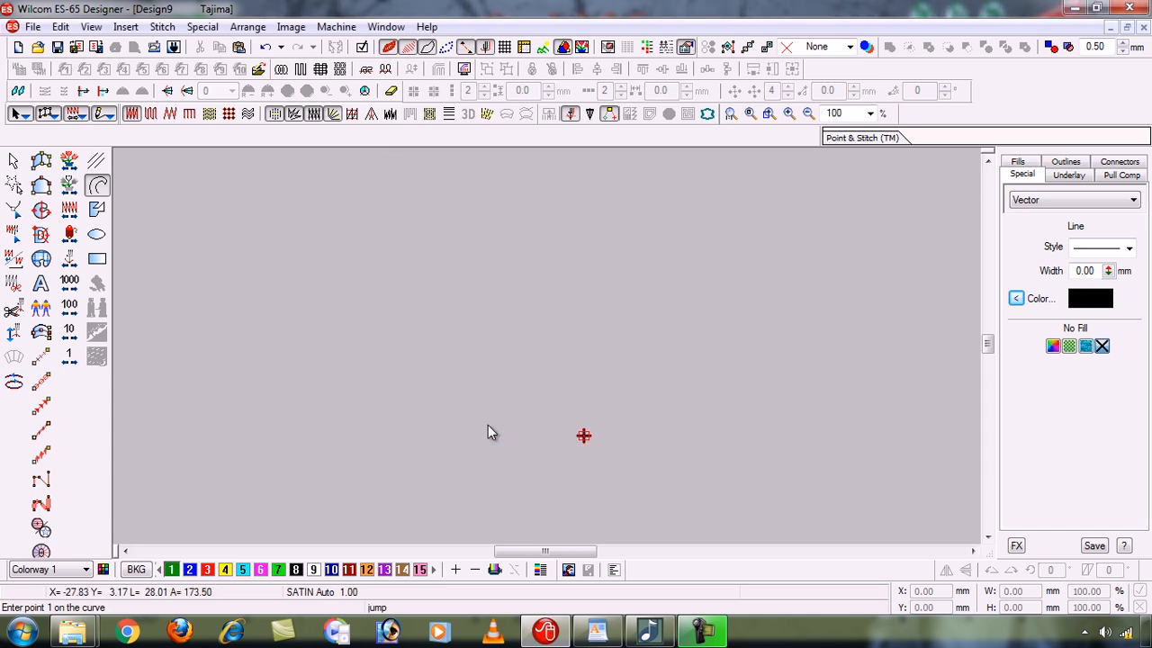
Start loading an image file and browse drive D: through the Wilcome Training and A wilcom designs folders to the personal image folder.
click(292, 30)
click(306, 47)
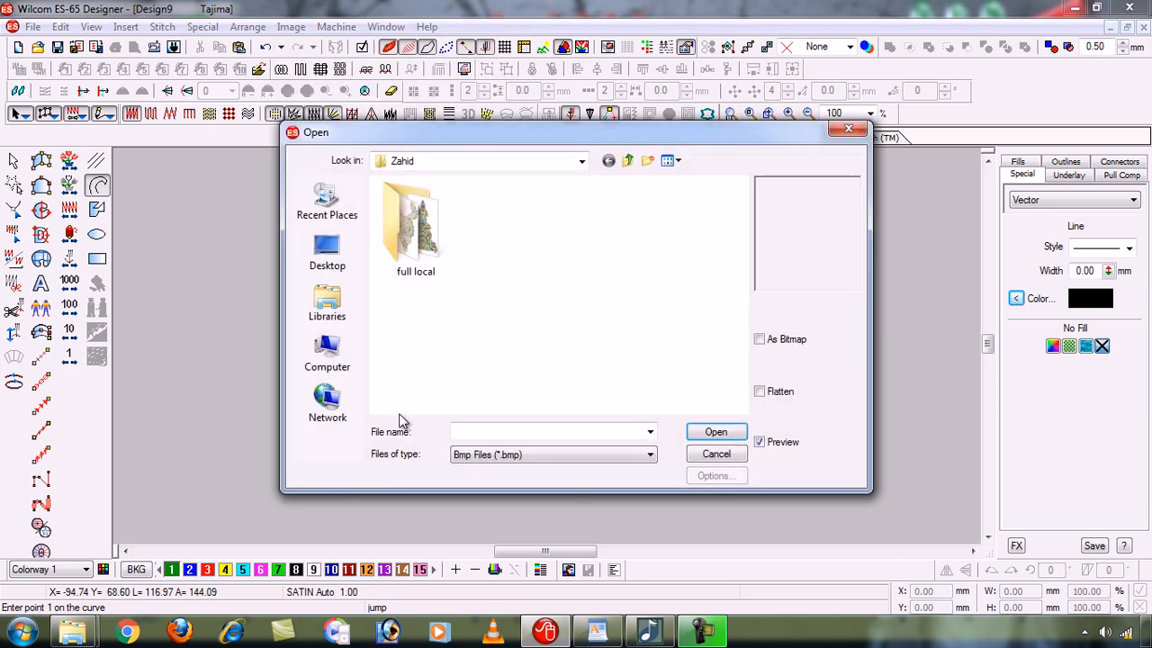
click(328, 357)
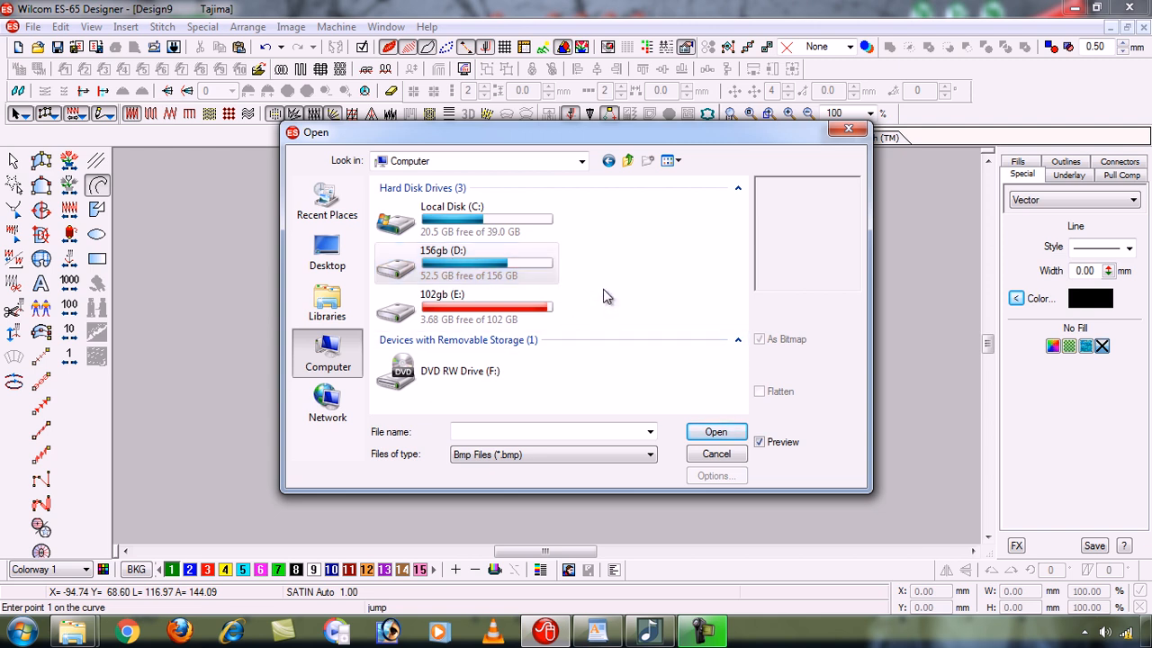
double_click(488, 262)
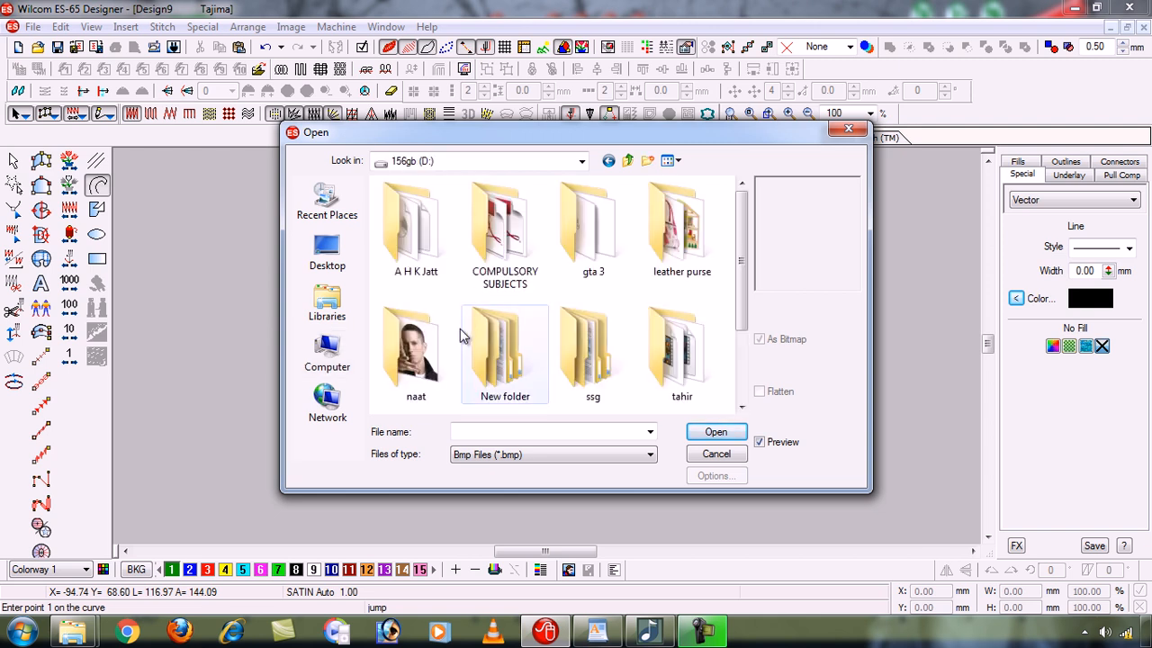
scroll(459, 336, down, 2)
double_click(499, 355)
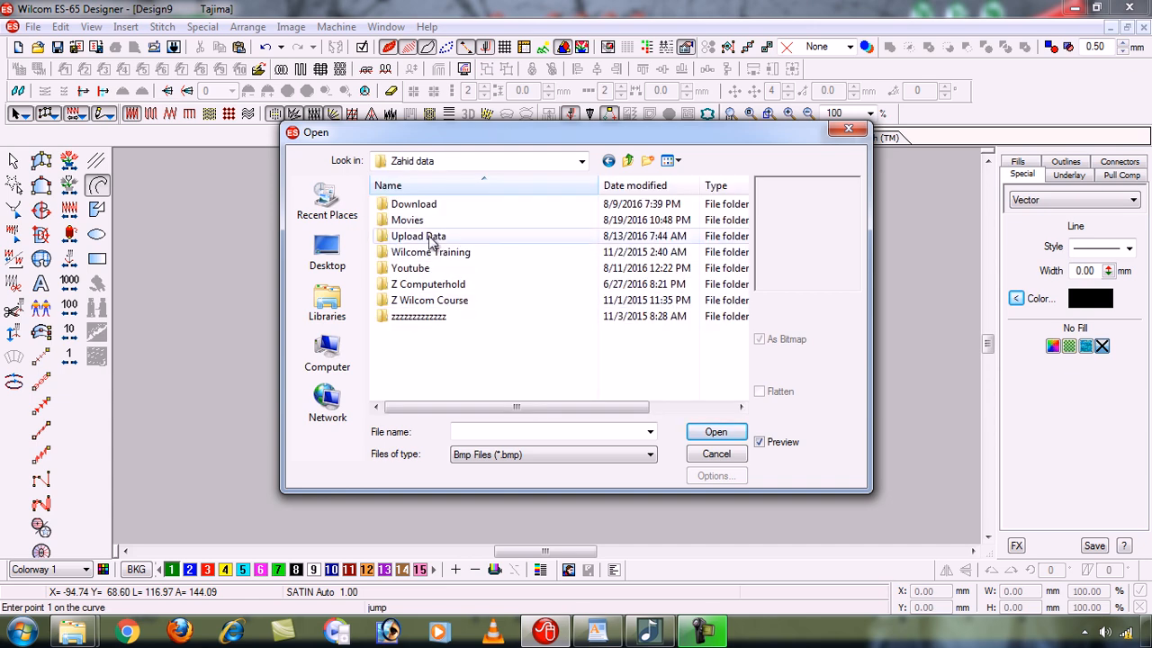
double_click(467, 254)
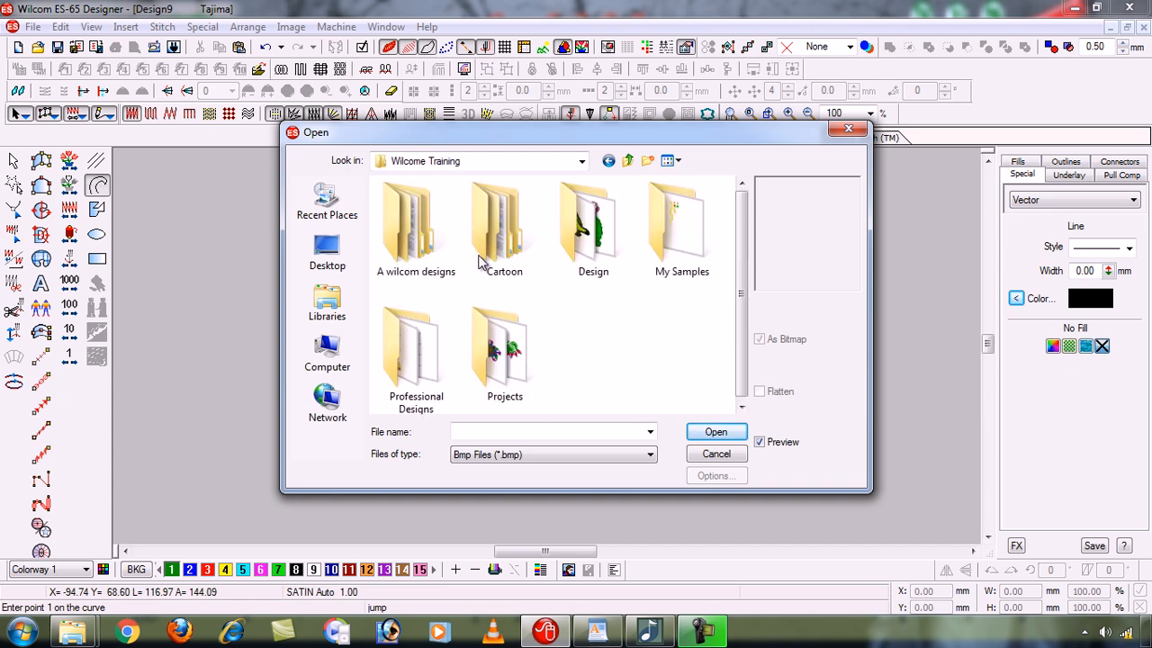
double_click(420, 253)
double_click(404, 249)
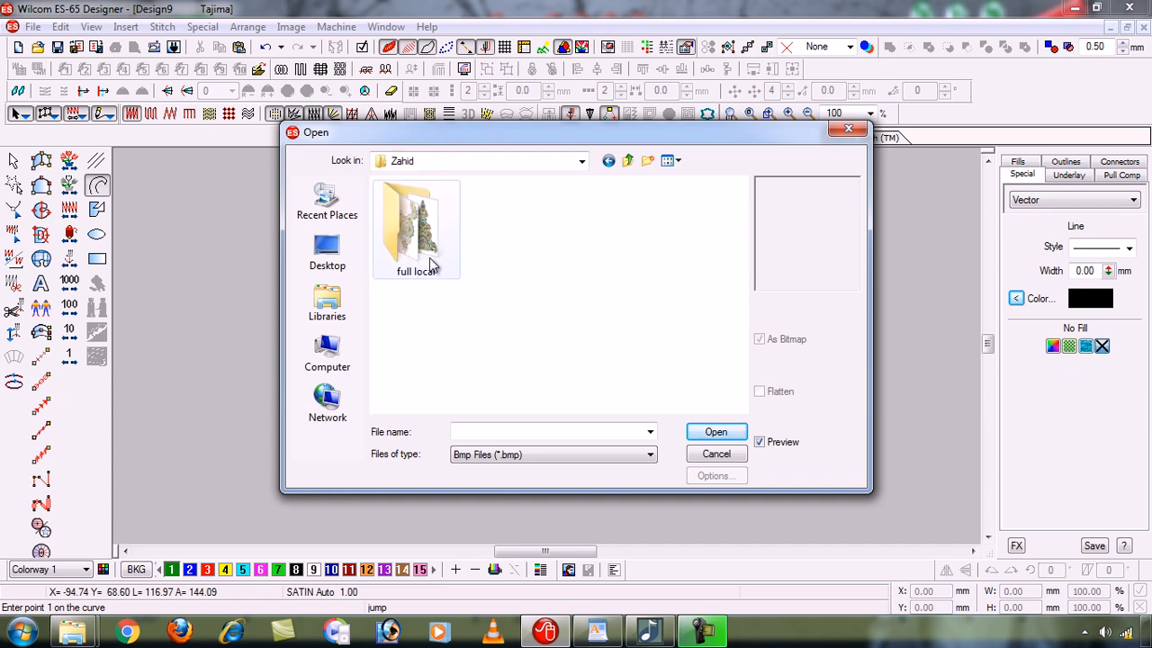
List all file types, load the sunflower line drawing at the folder's end, and display it fitted to the window.
click(510, 455)
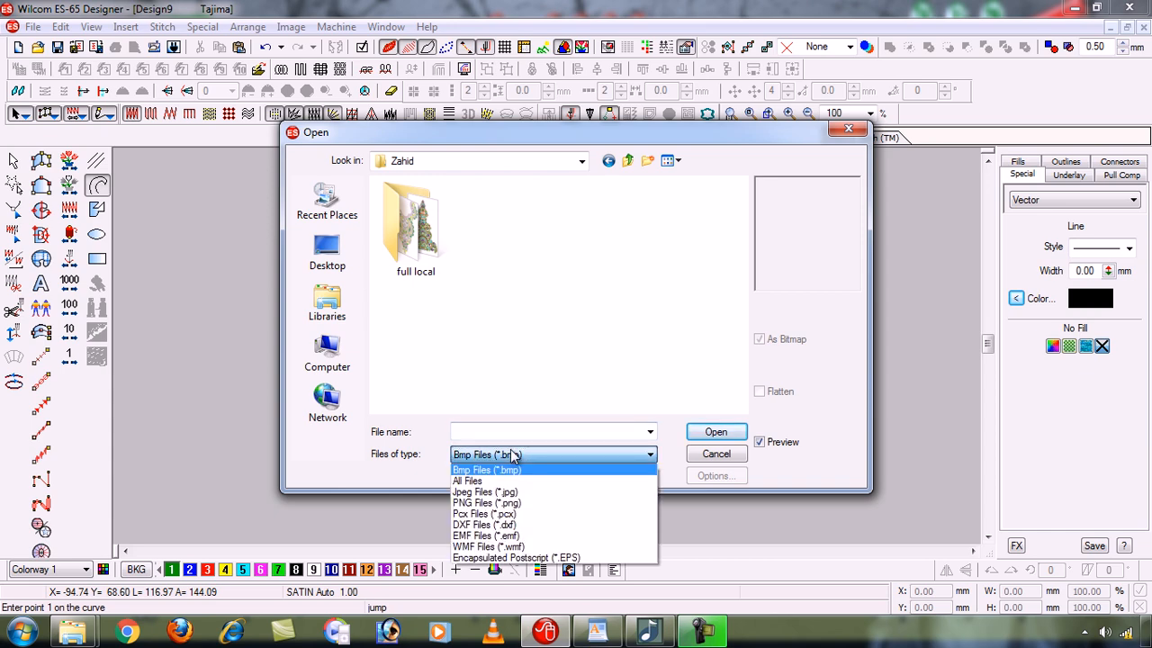
click(492, 481)
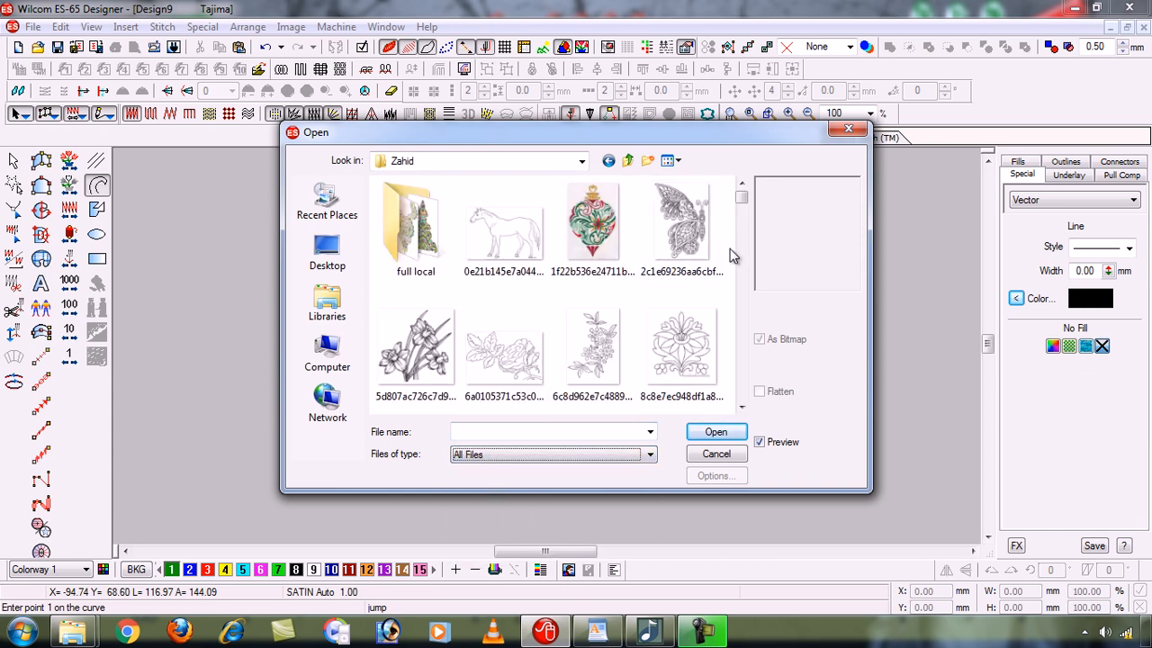
drag(743, 200, 745, 399)
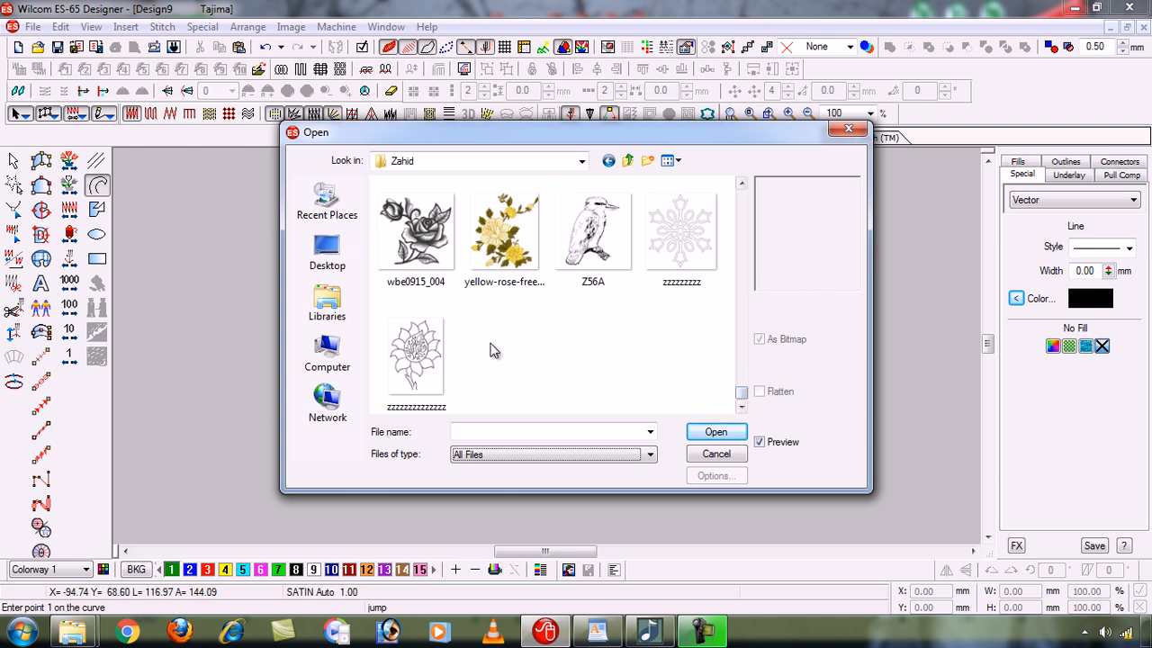
double_click(410, 363)
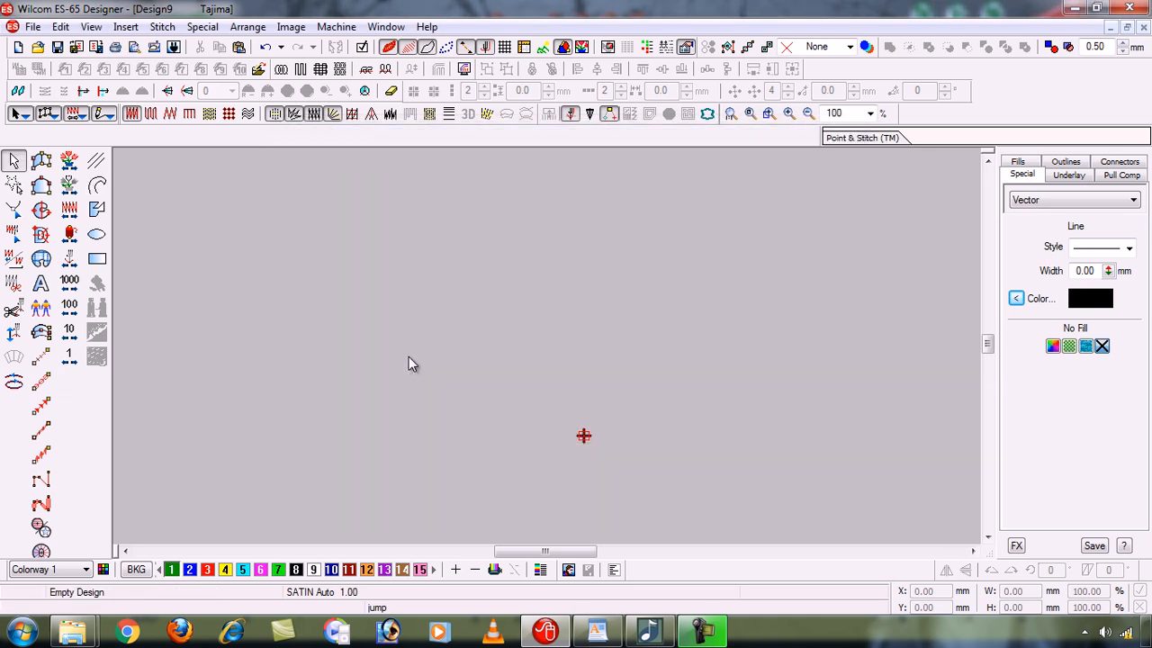
click(543, 50)
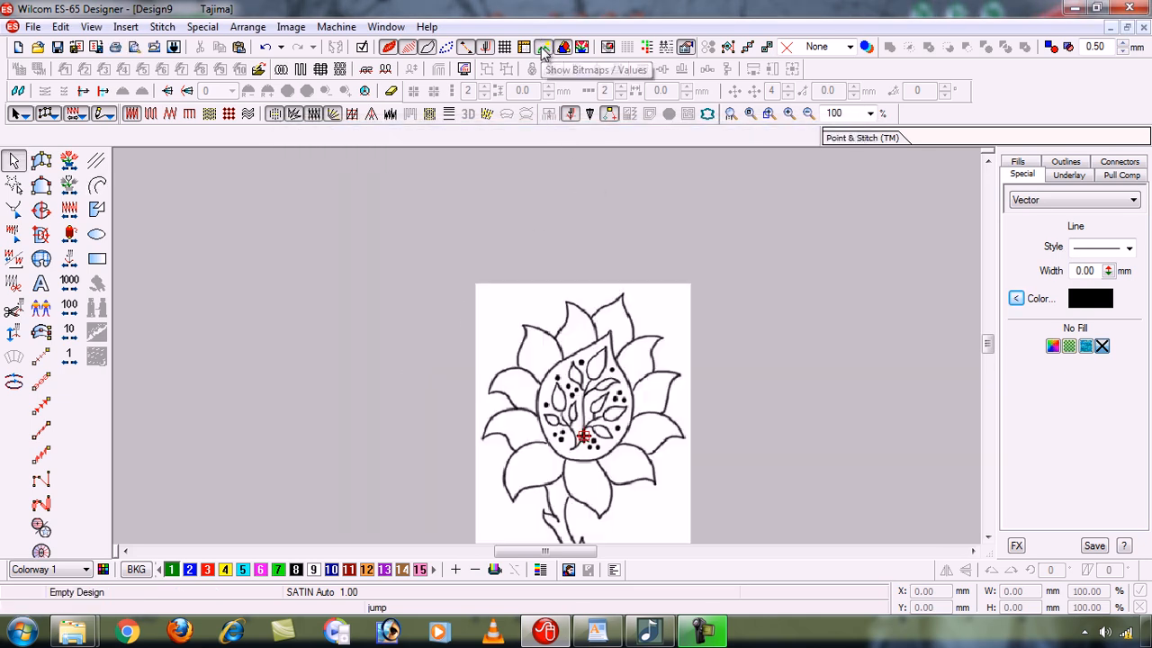
key(0)
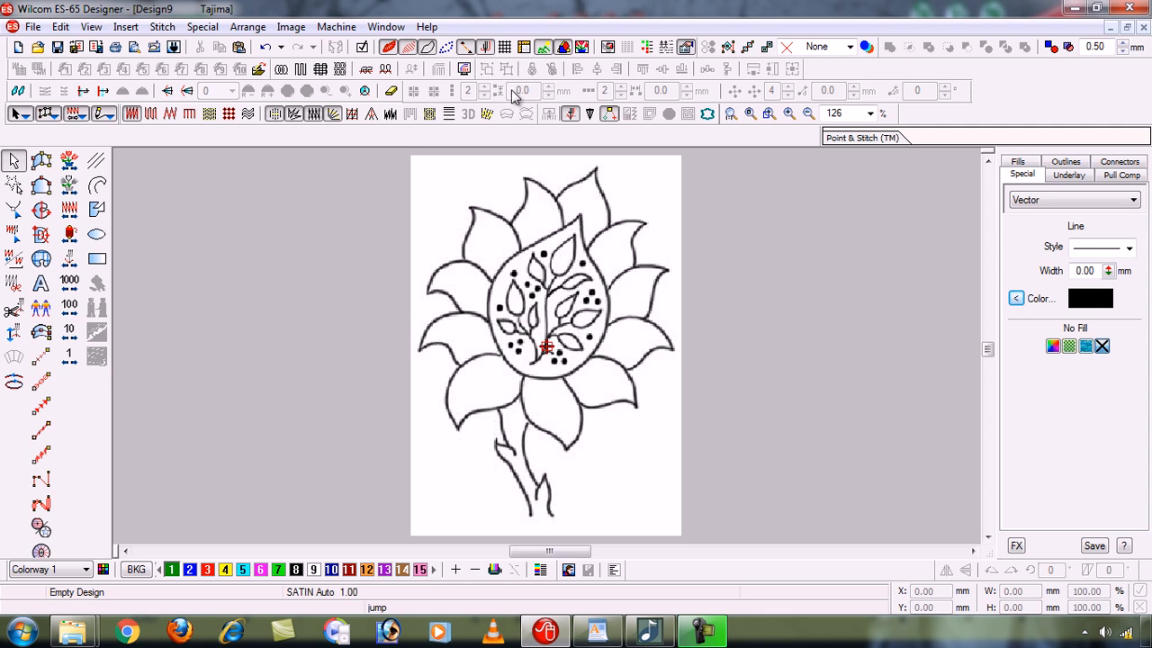
Hide and show the sunflower bitmap several times, leaving it displayed.
click(544, 49)
key(b)
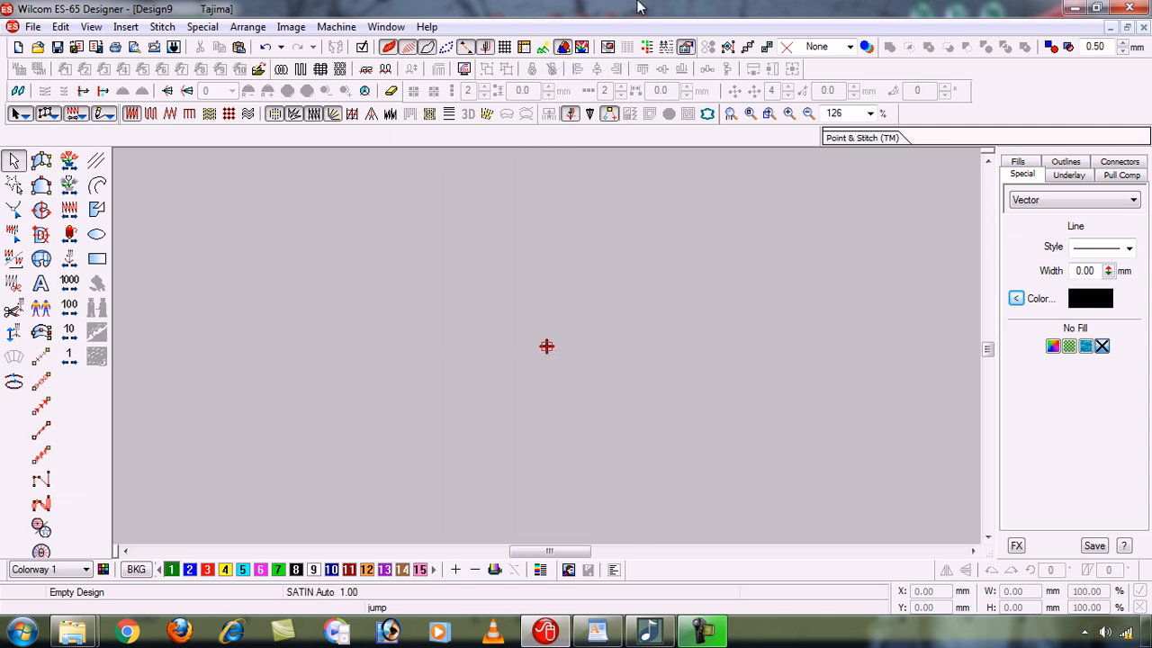
key(b)
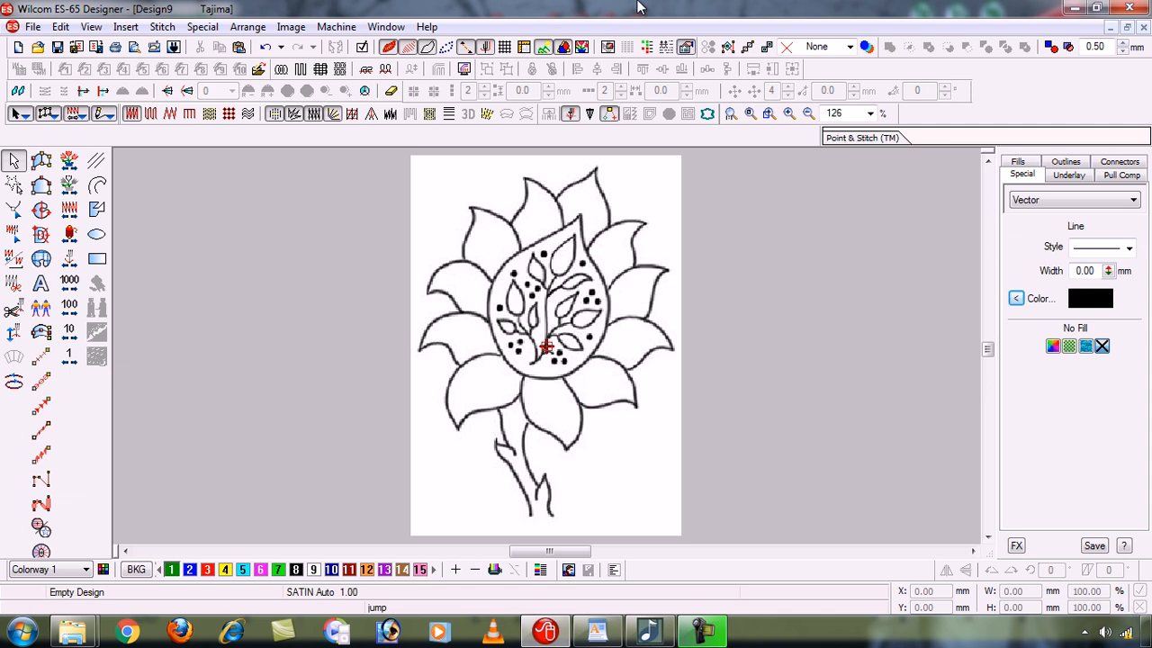
key(b)
key(b)
key(b)
key(b)
Activate the Polyline tool with a red line color, and try a first point at the lower-left petal's inner edge.
click(98, 186)
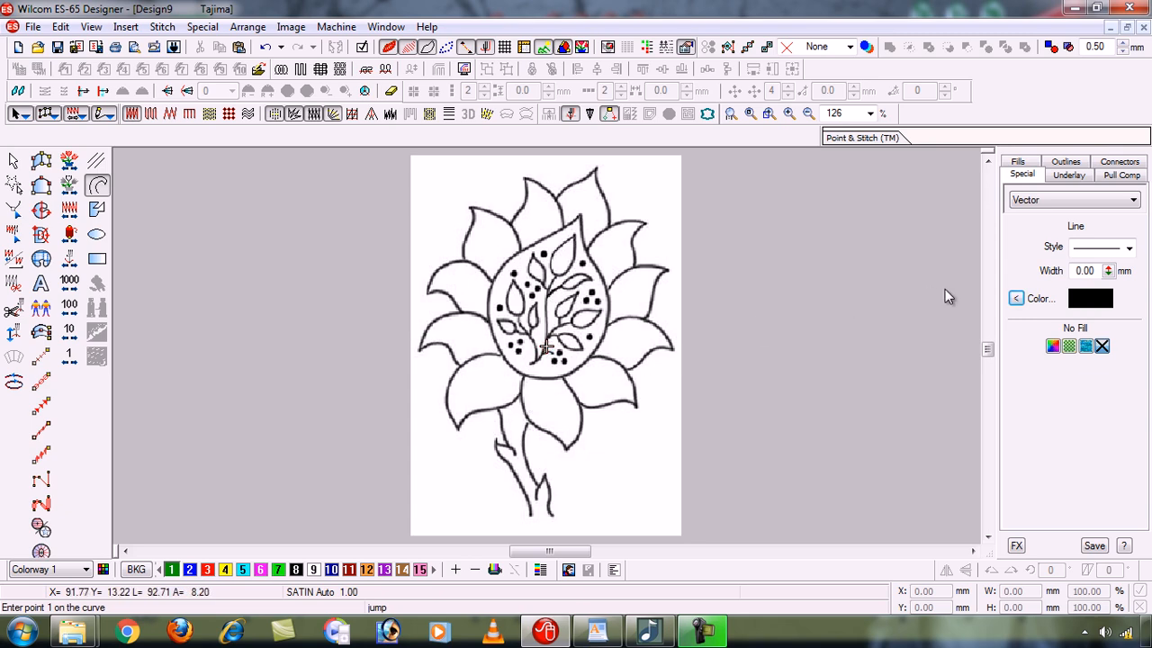
click(1020, 297)
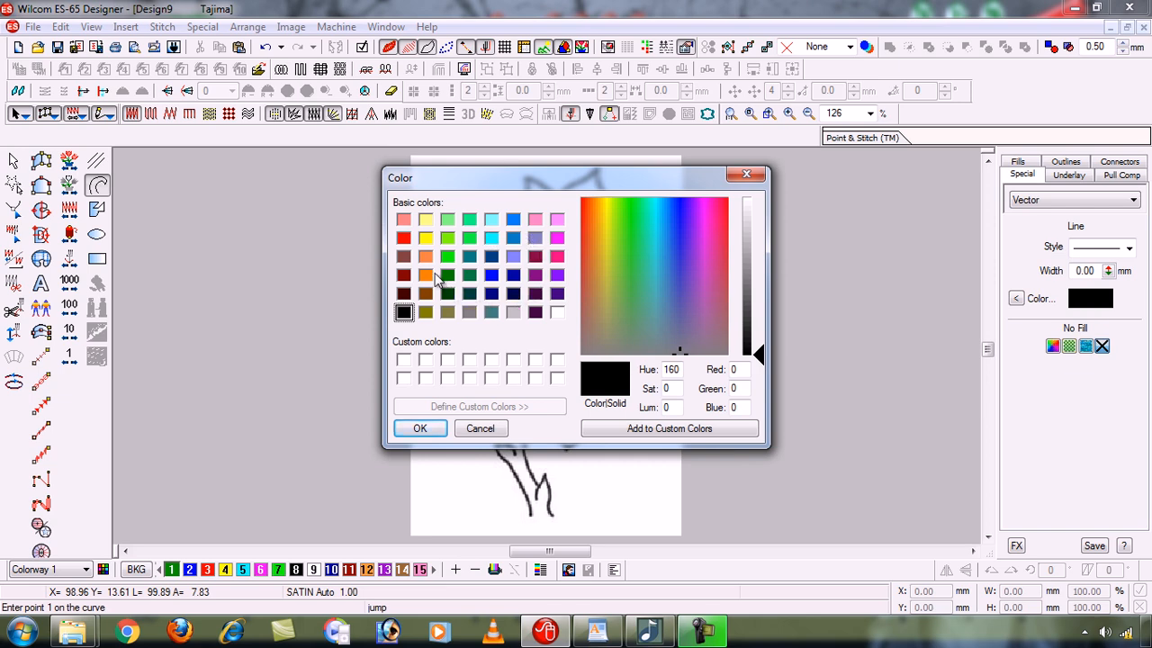
click(403, 239)
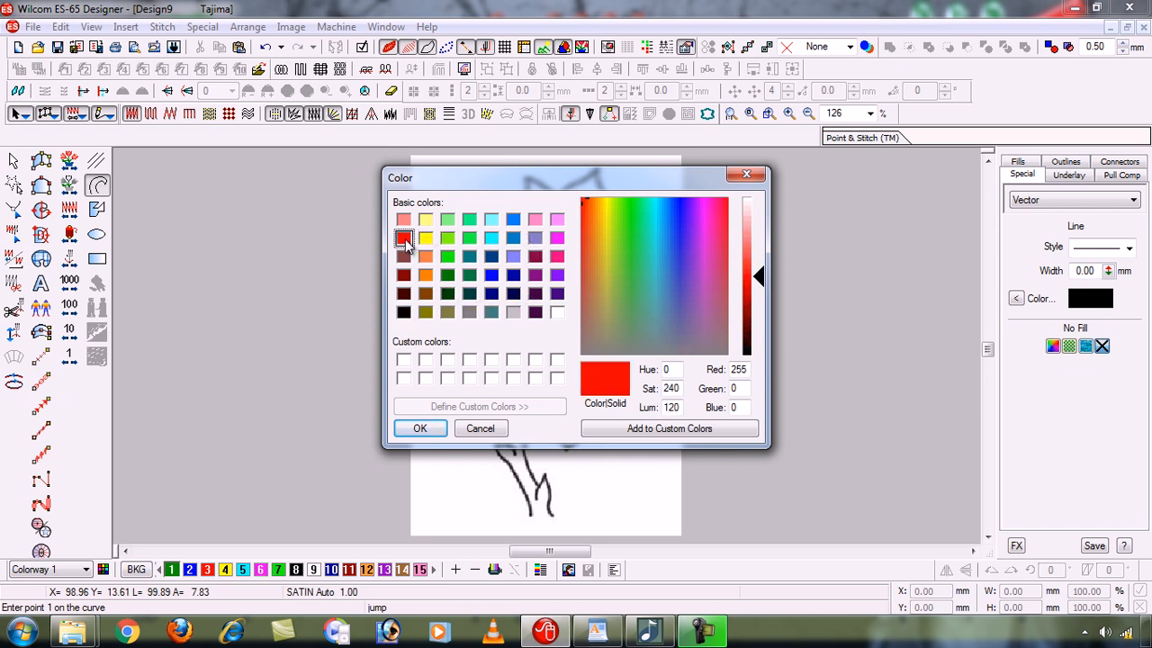
click(420, 428)
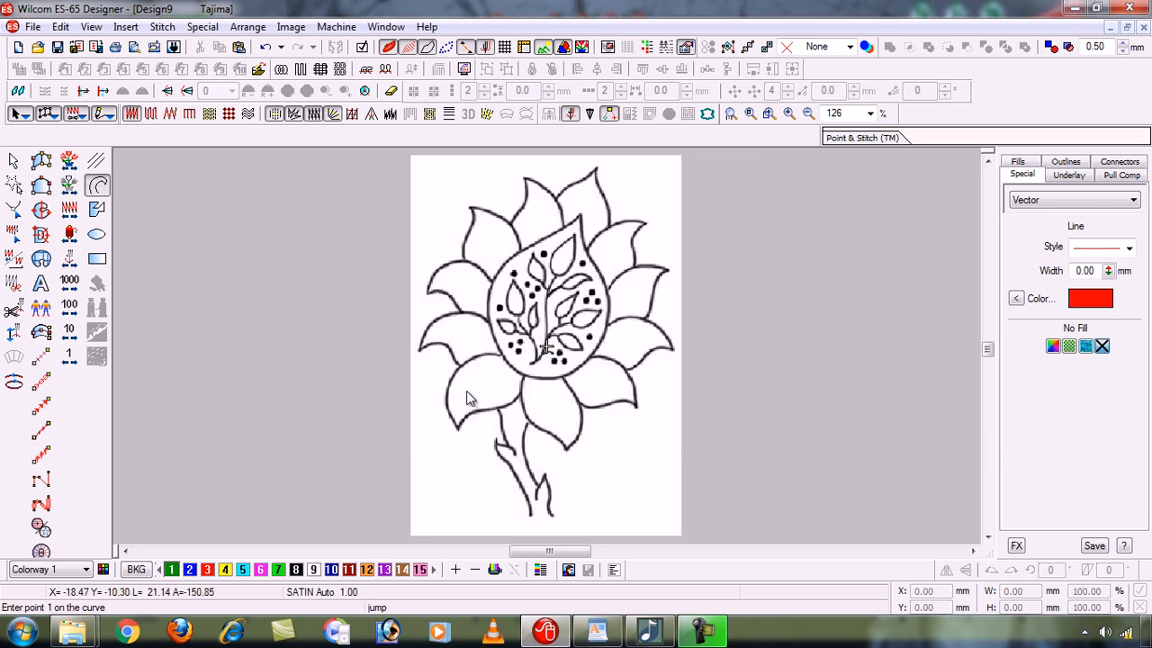
click(519, 395)
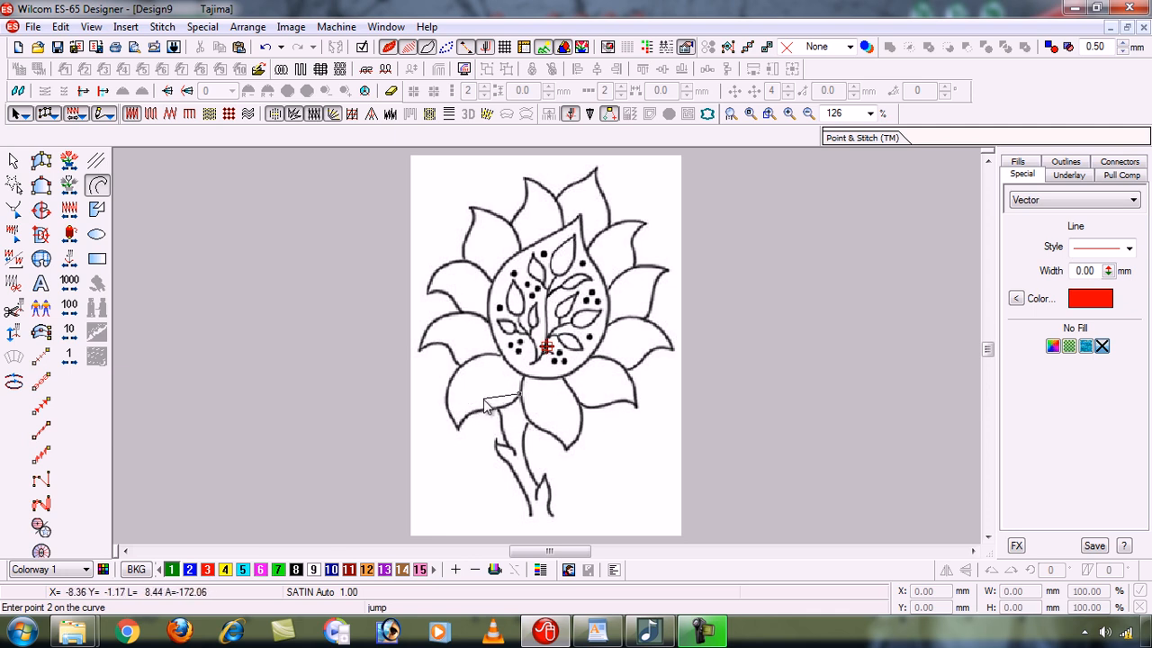
key(Escape)
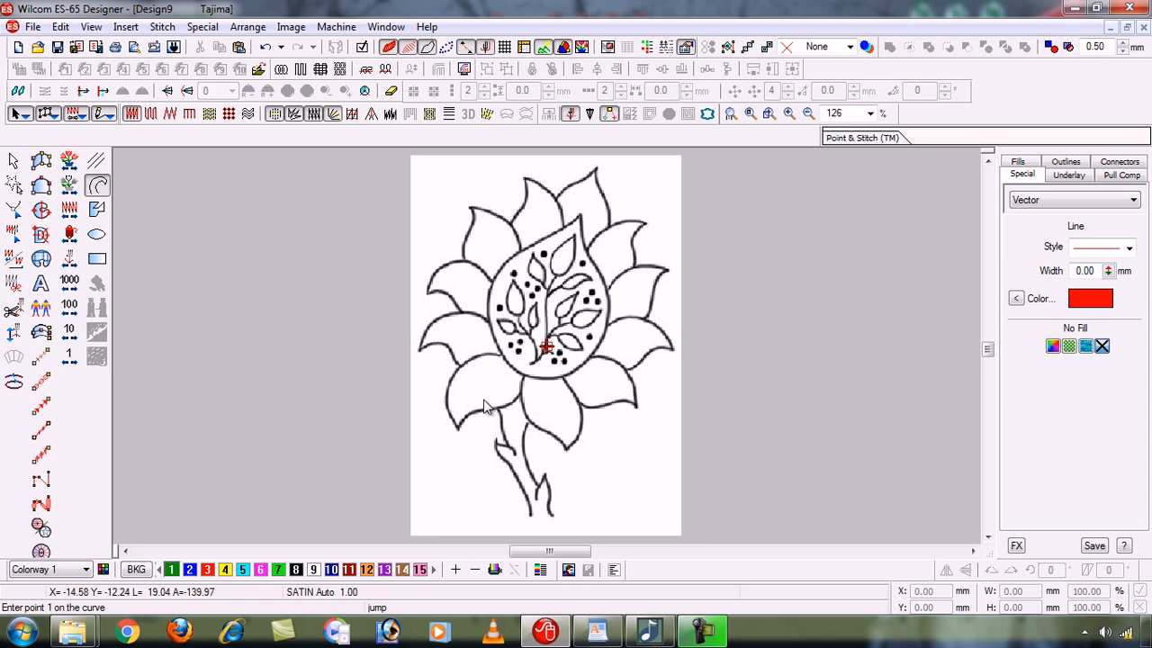
Examine the sunflower bitmap around the design's centre at widely varying magnifications, from single pixels to a tiny overview and back.
key(z)
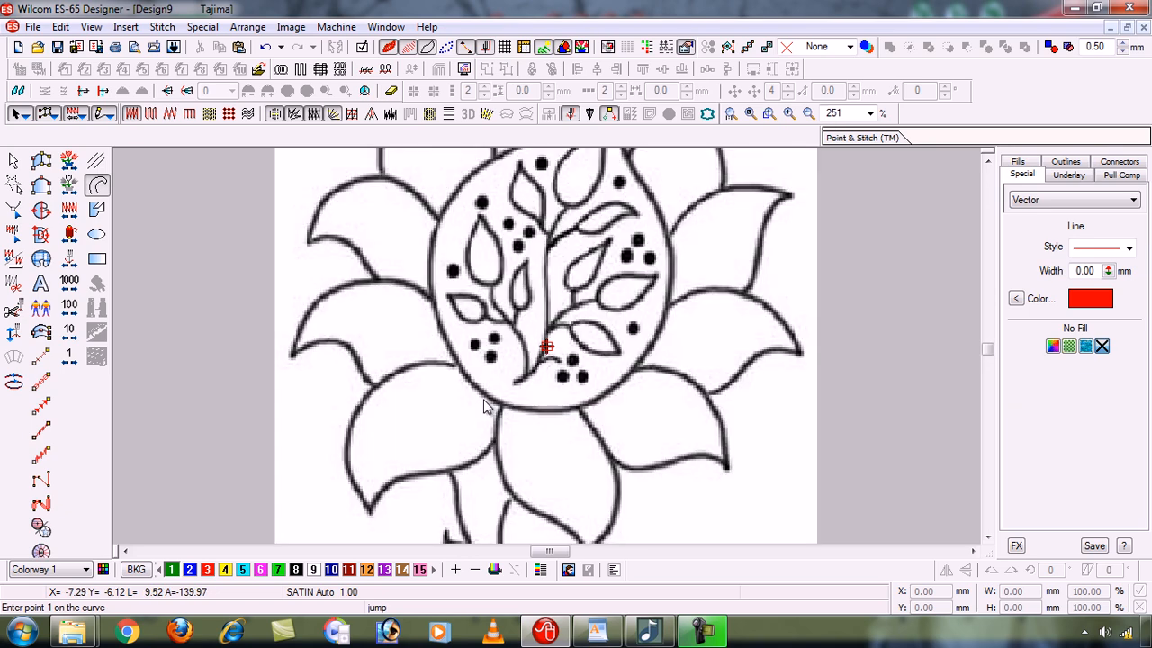
key(z)
key(z)
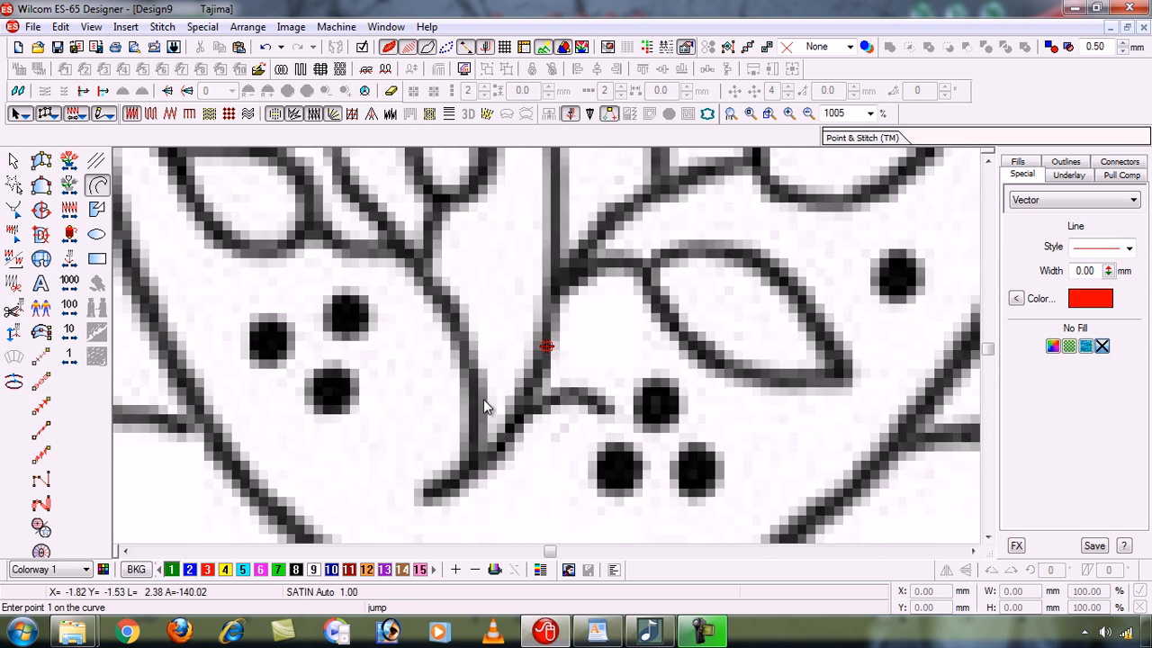
key(z)
key(z)
key(z)
key(z)
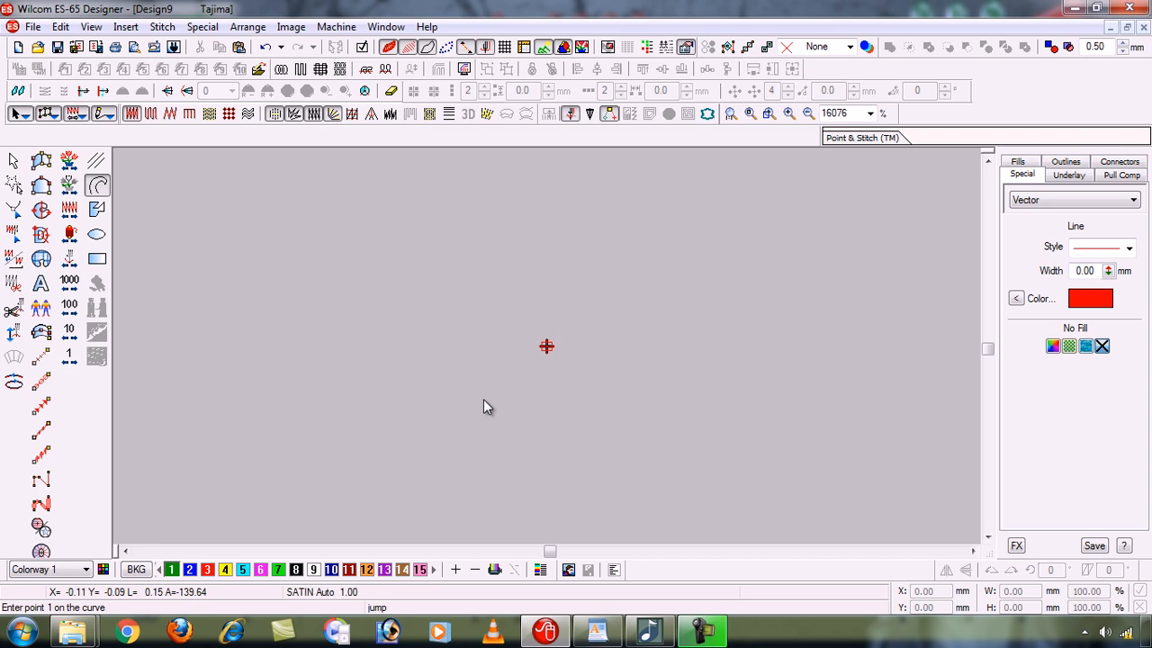
key(shift+z)
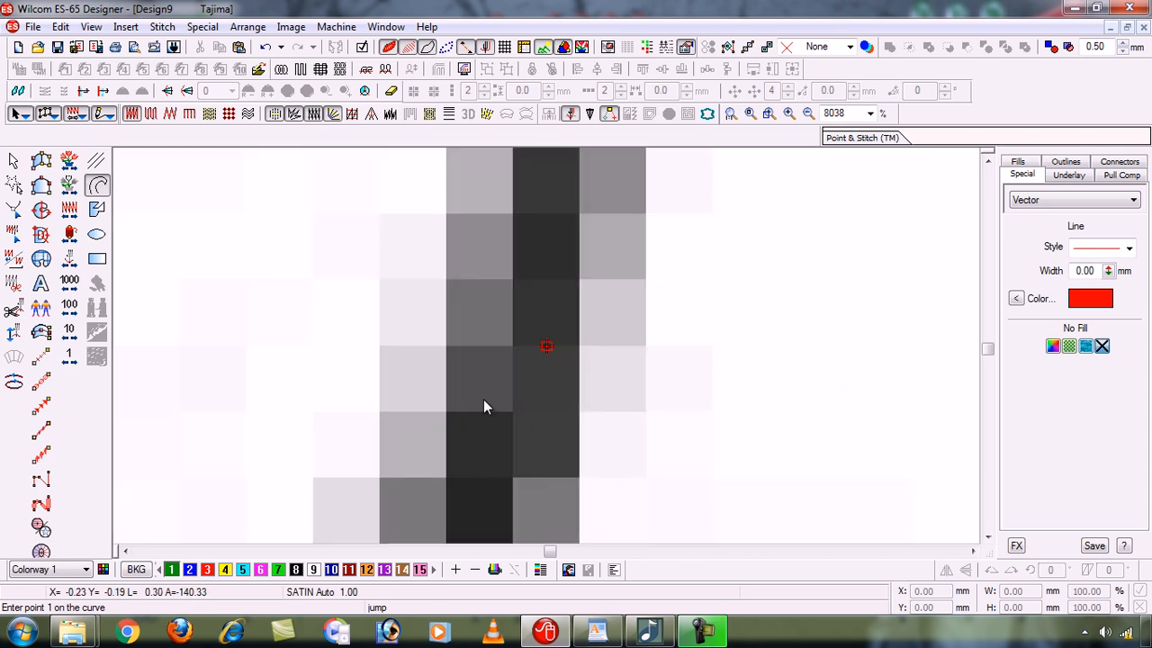
key(shift+z)
key(shift+z)
key(shift+z)
key(shift+z)
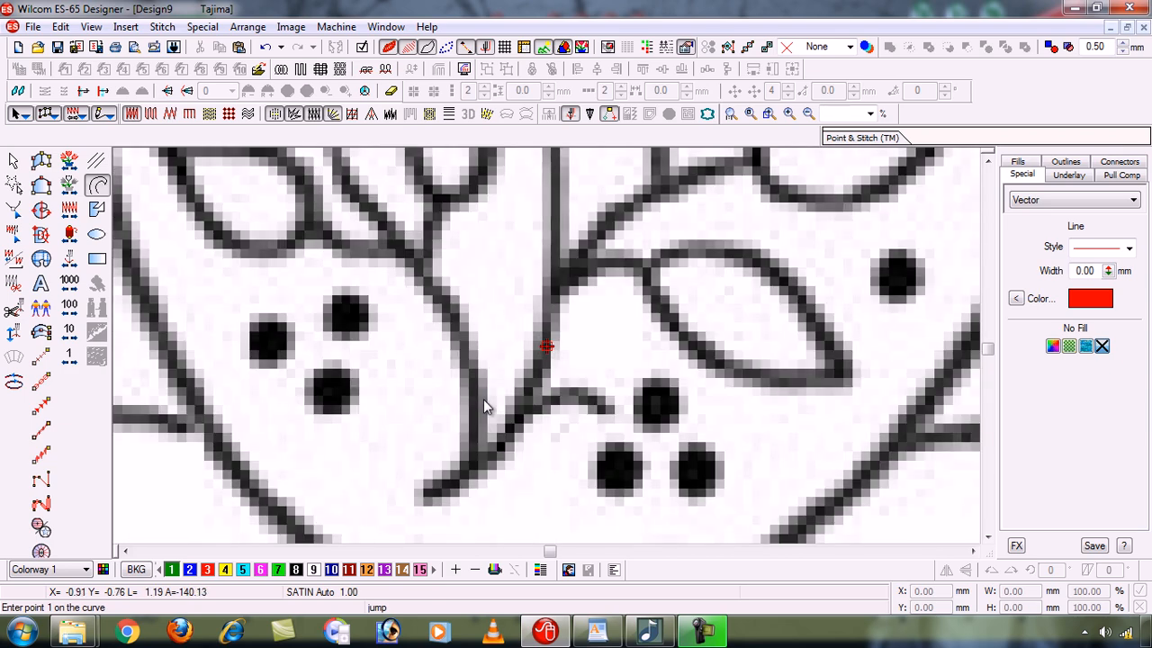
key(shift+z)
key(shift+z)
key(shift+z)
key(shift+z)
key(shift+z)
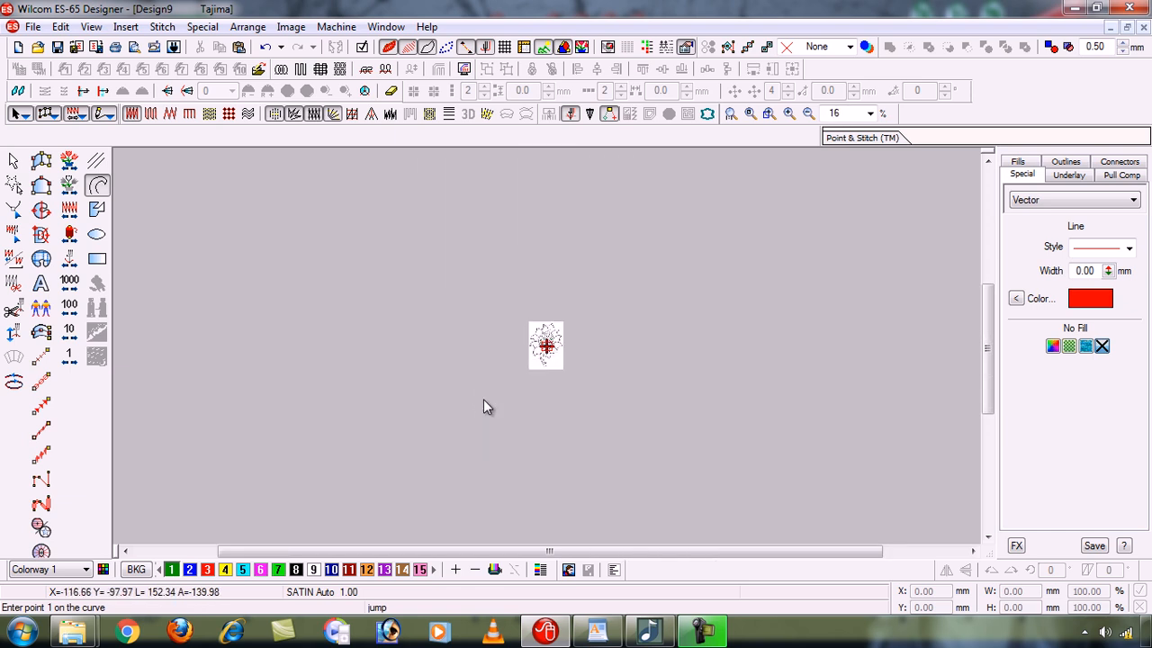
key(z)
key(z)
key(z)
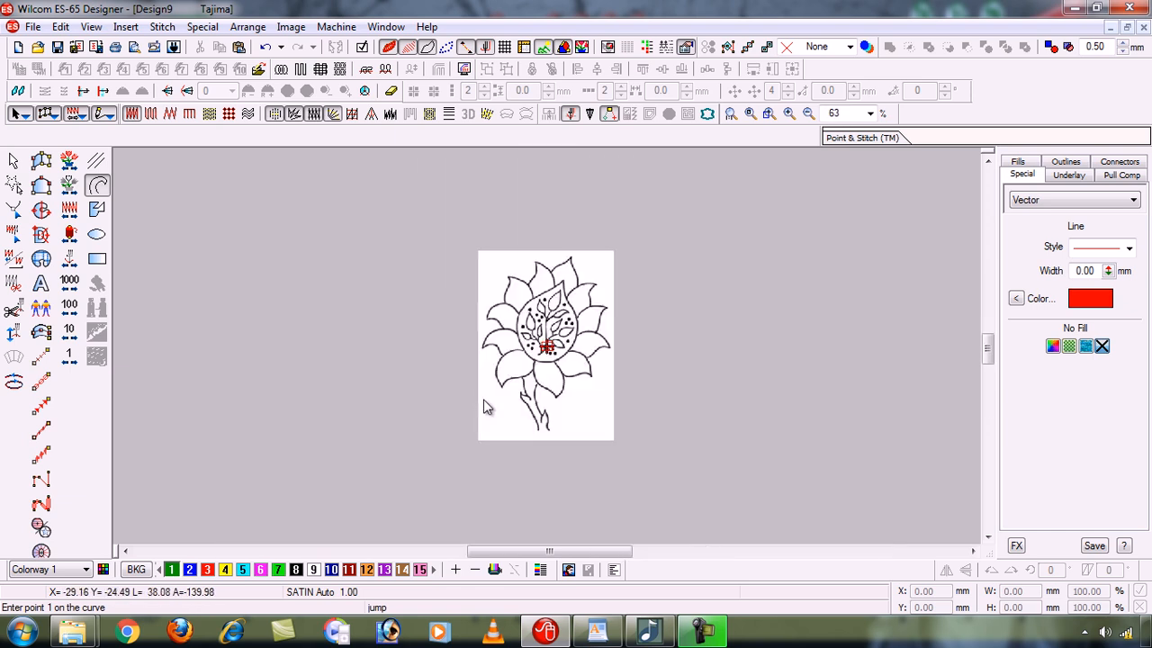
key(z)
key(z)
key(z)
key(z)
key(z)
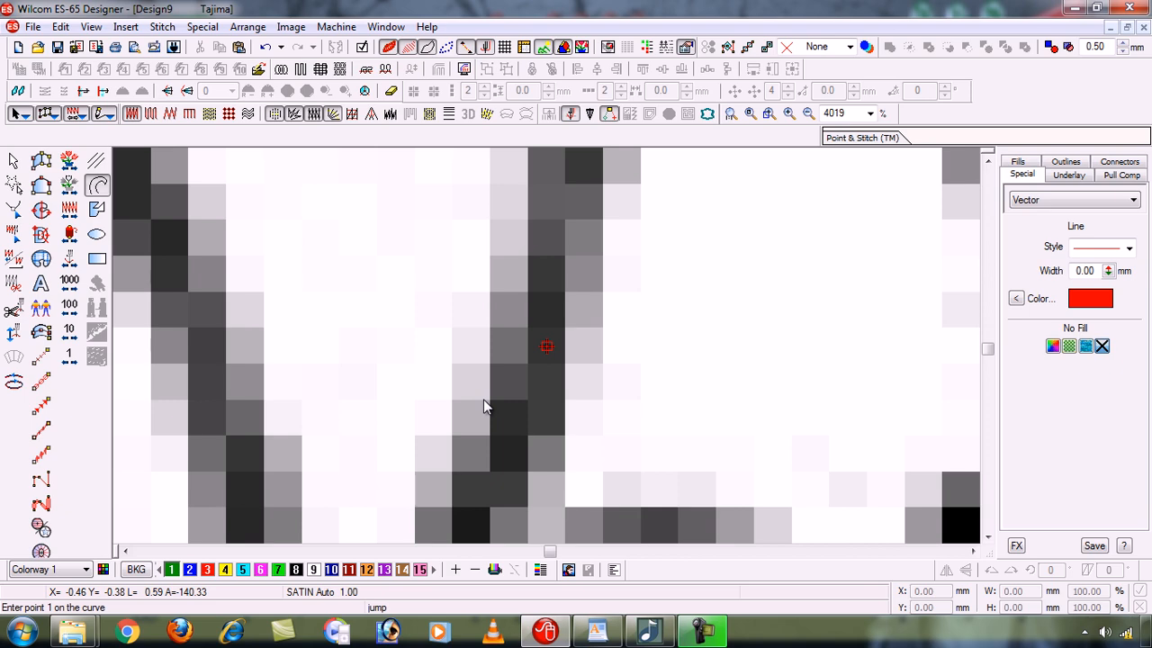
Examine the sunflower's seed head and whole outline at several magnifications, finishing with the full drawing in view.
key(shift+z)
key(shift+z)
key(shift+z)
key(shift+z)
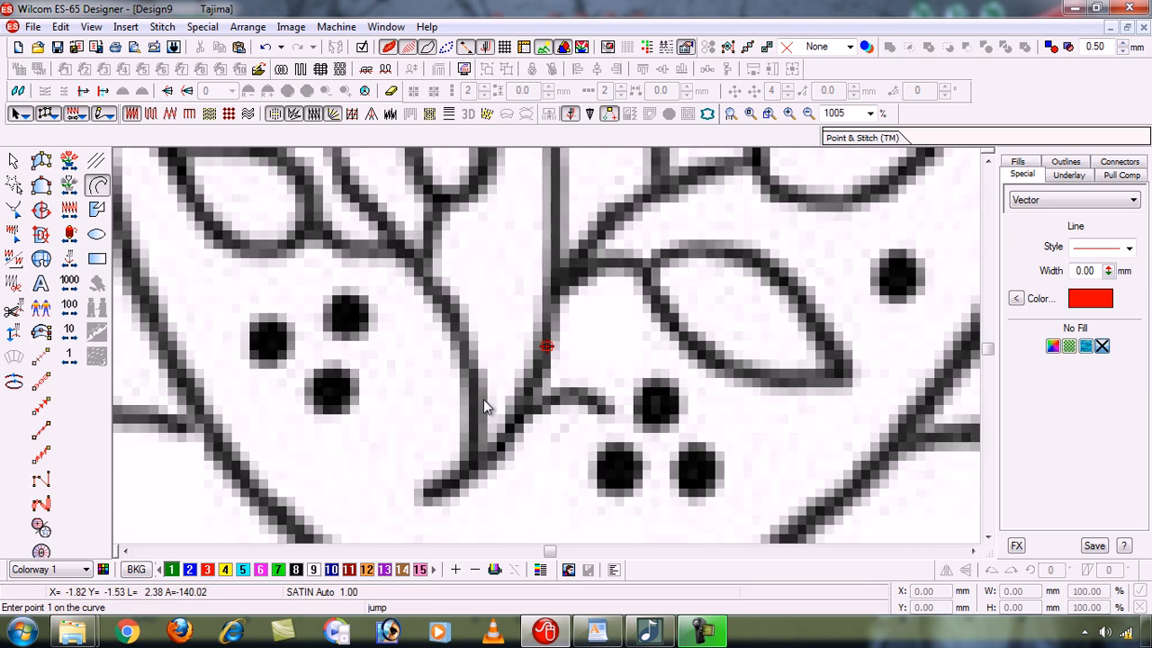
key(shift+z)
key(shift+z)
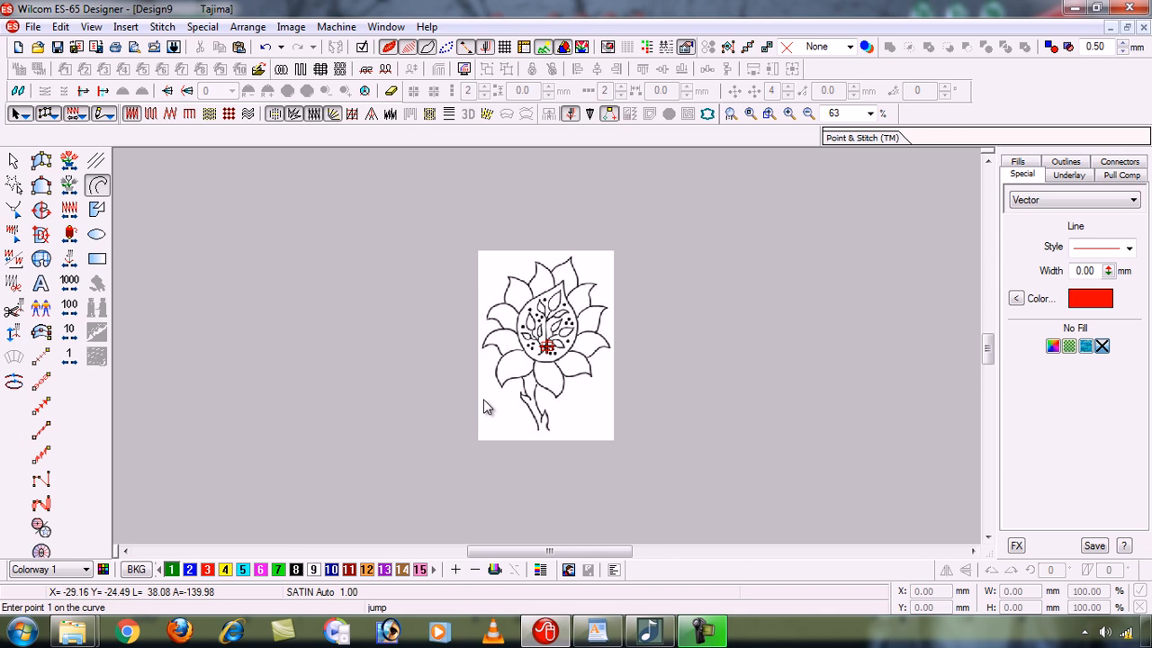
key(z)
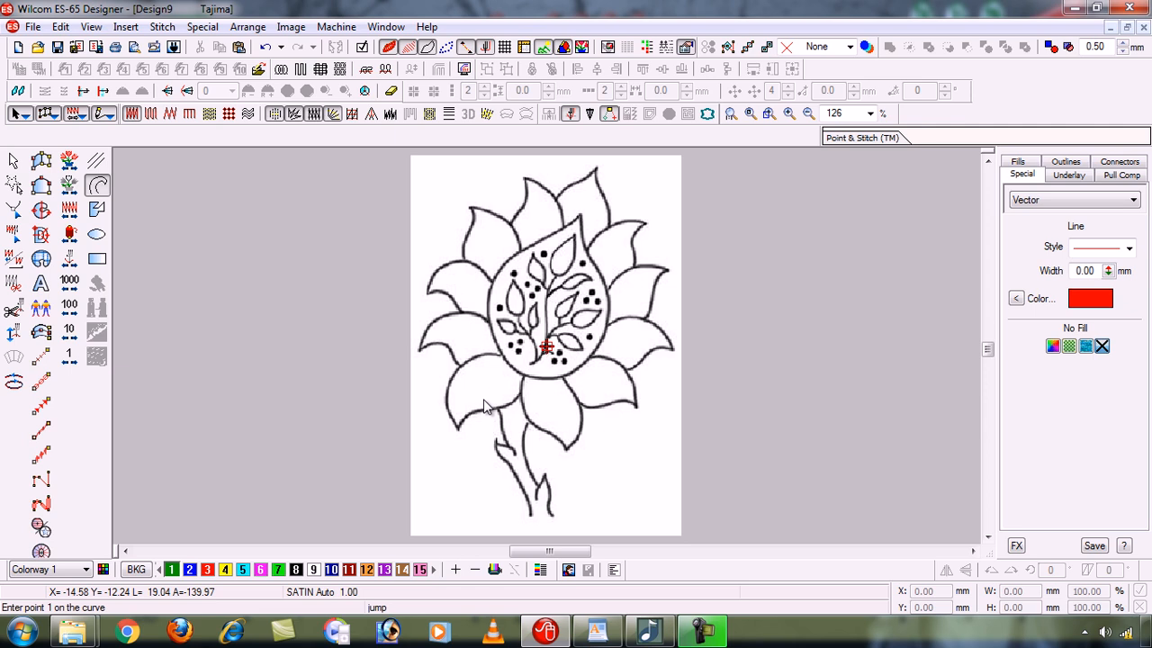
click(304, 551)
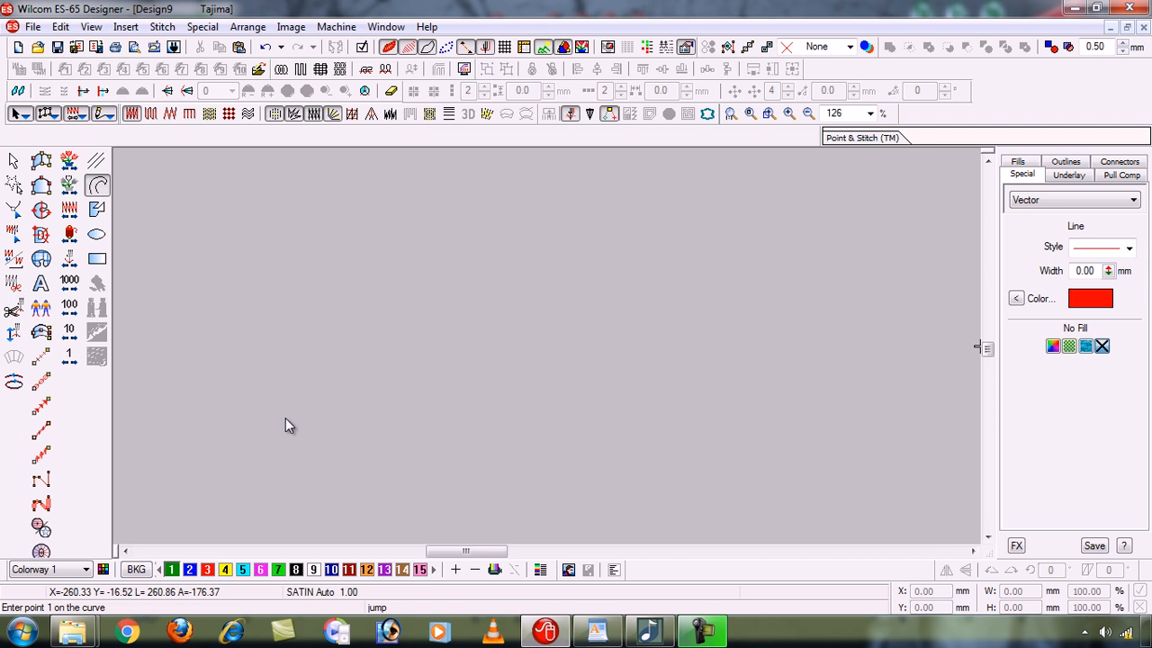
key(0)
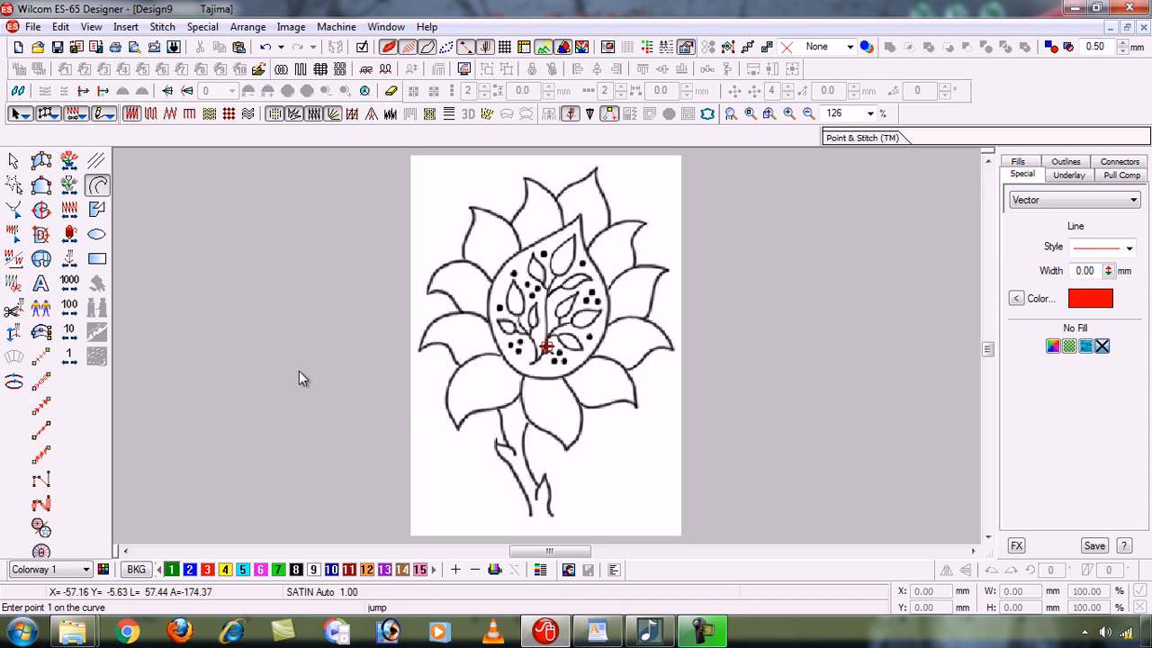
key(z)
key(z)
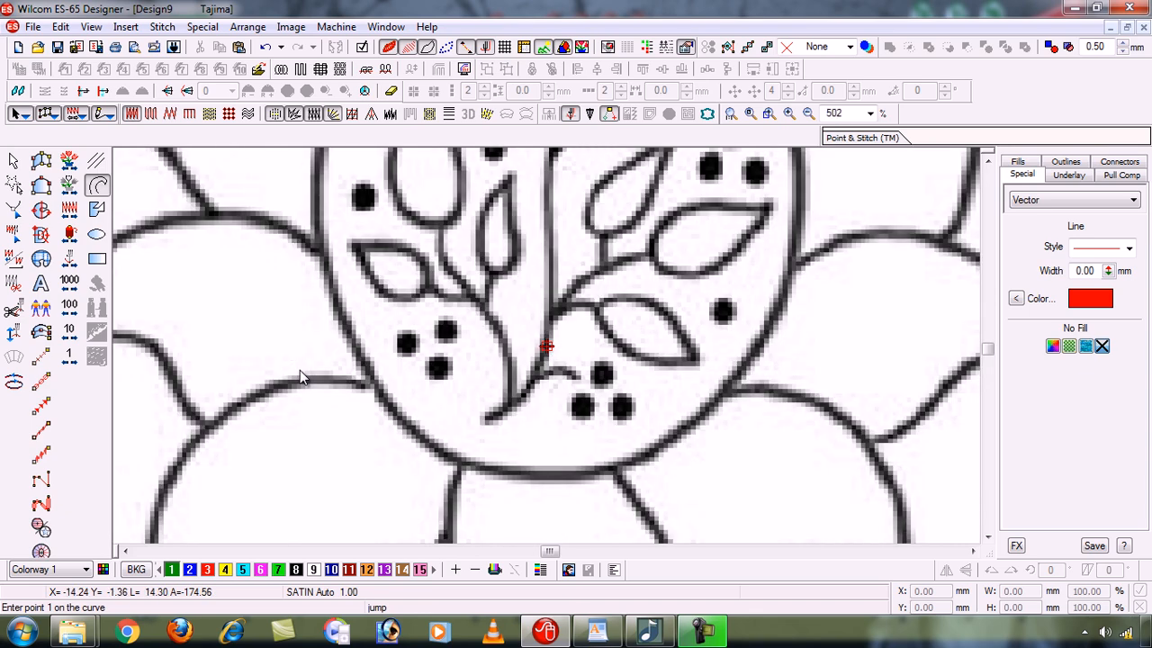
key(shift+z)
key(shift+z)
key(shift+z)
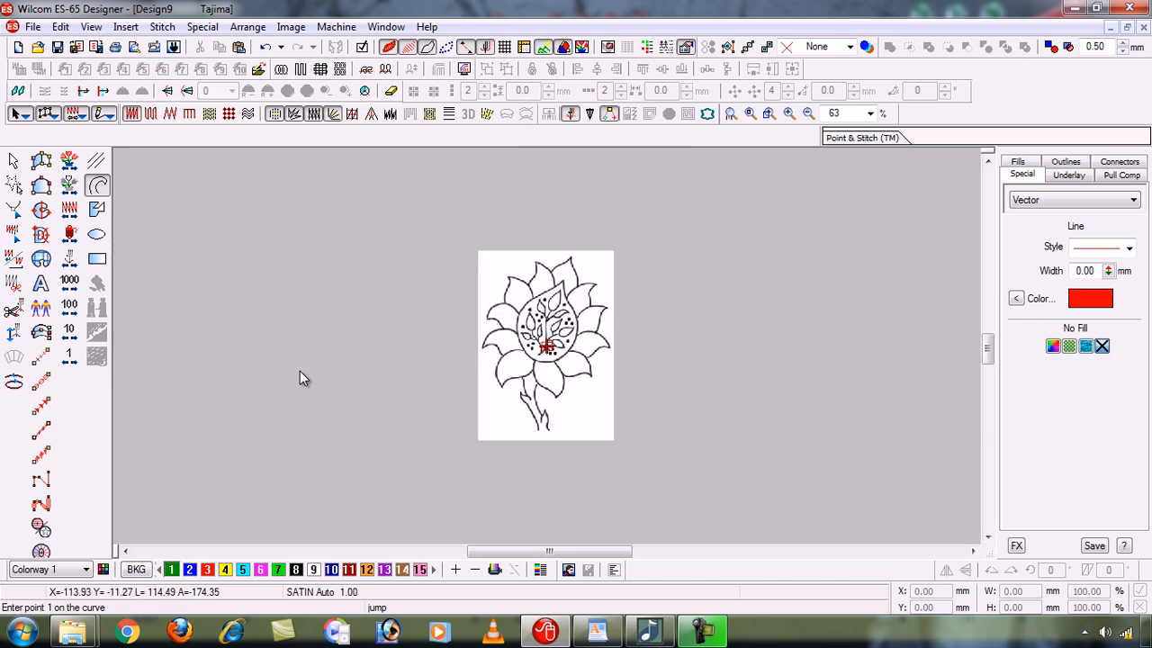
key(z)
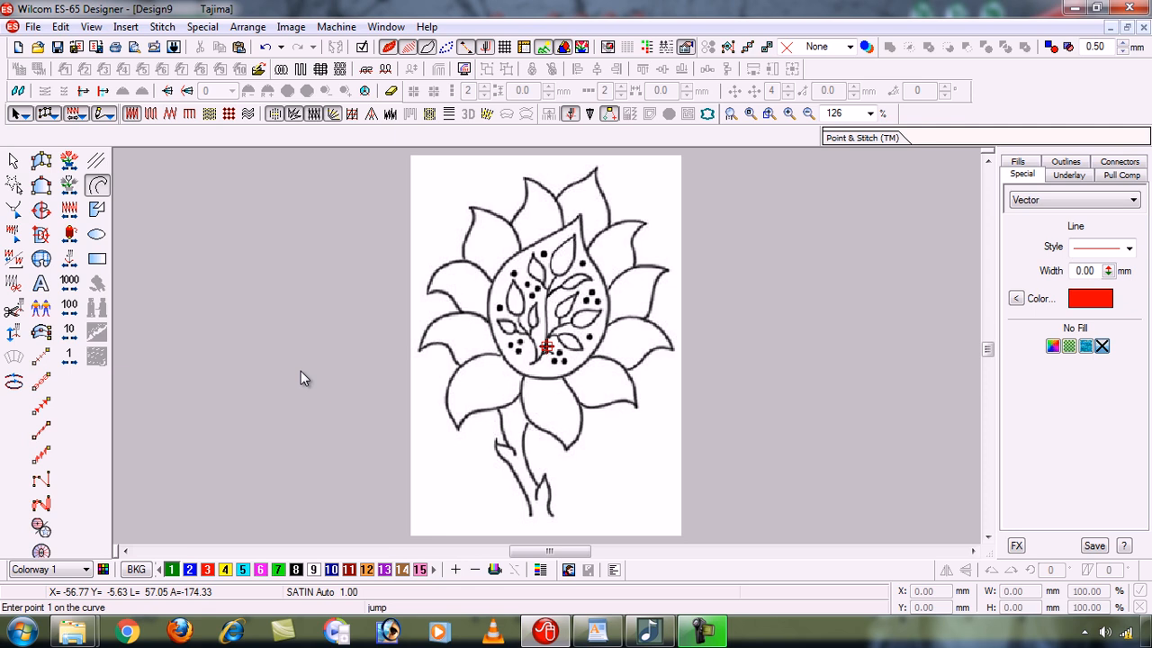
Inspect the base of the seed head's inner stem using Zoom Box, and return to the full drawing.
key(b)
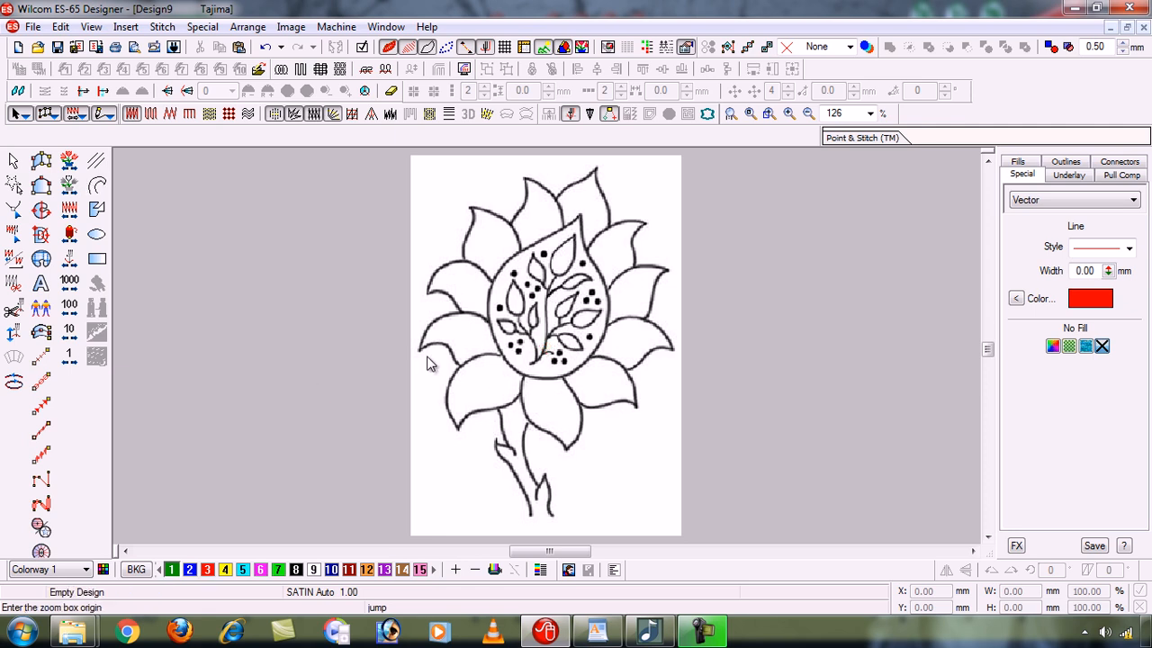
click(551, 388)
click(550, 388)
click(551, 388)
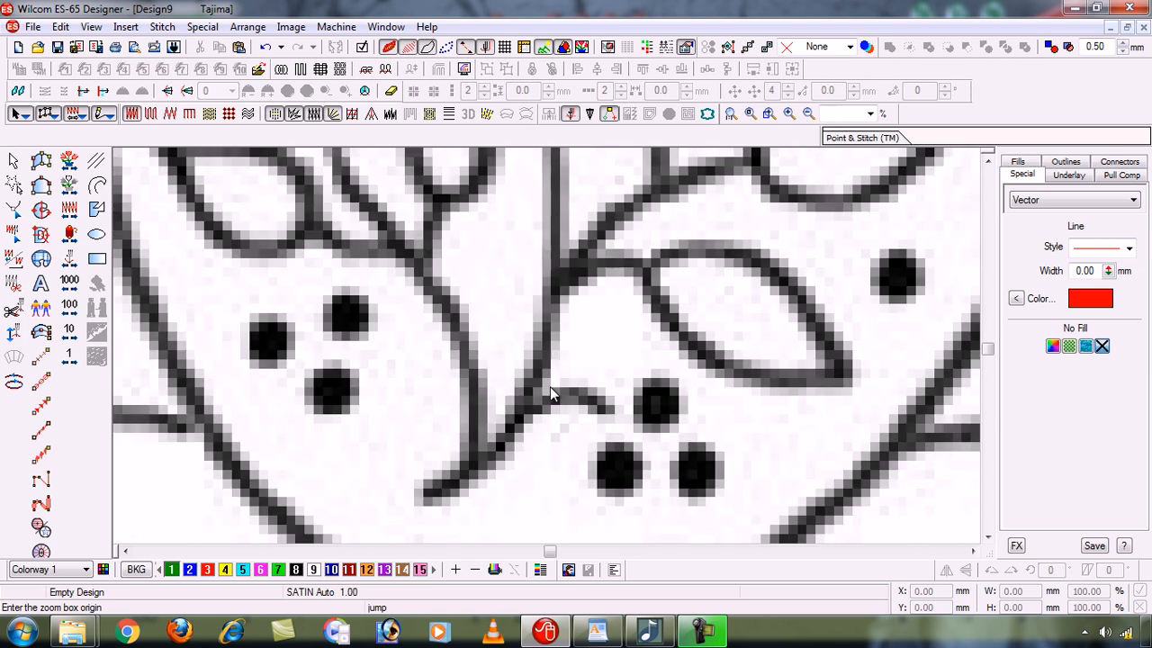
click(551, 388)
scroll(550, 388, down, 4)
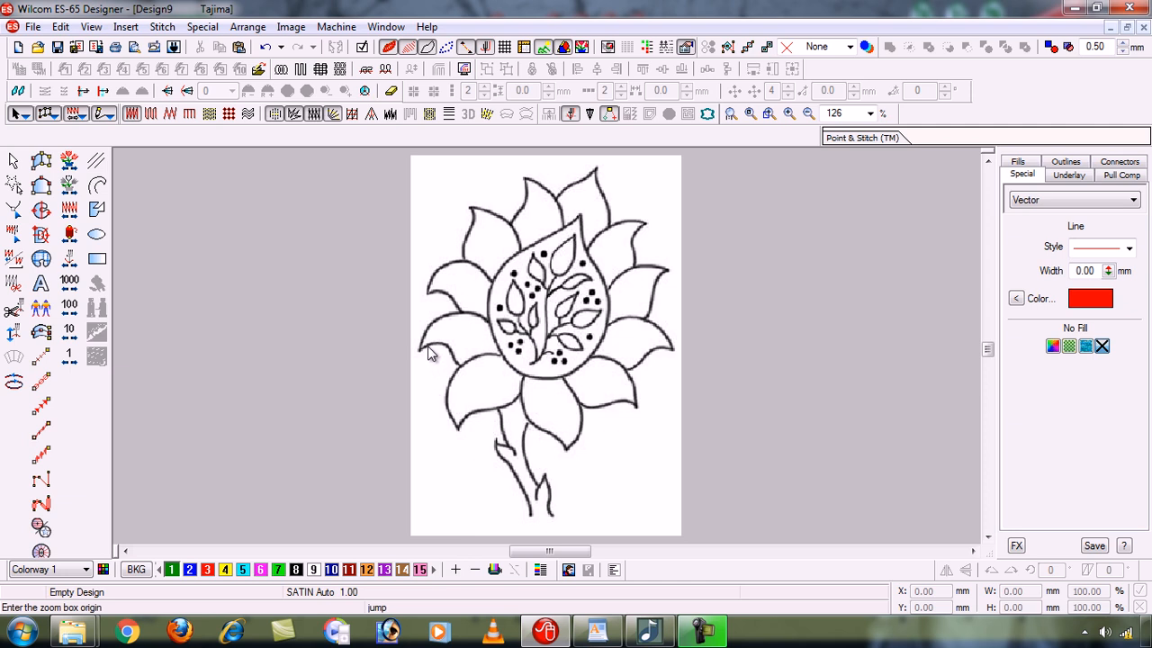
Frame the lower-left petal twice with Zoom Box, returning to the full drawing after each close-up.
drag(429, 353, 531, 441)
mouse_move(531, 441)
mouse_down()
mouse_move(447, 351)
mouse_move(509, 387)
mouse_move(527, 445)
mouse_up()
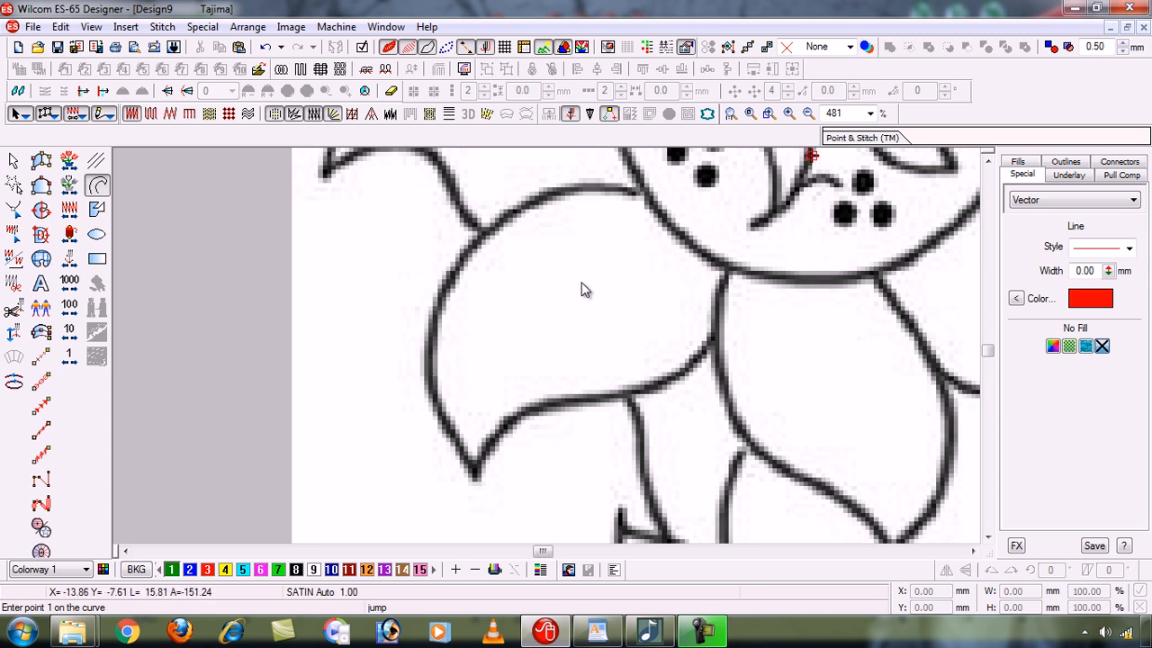
key(0)
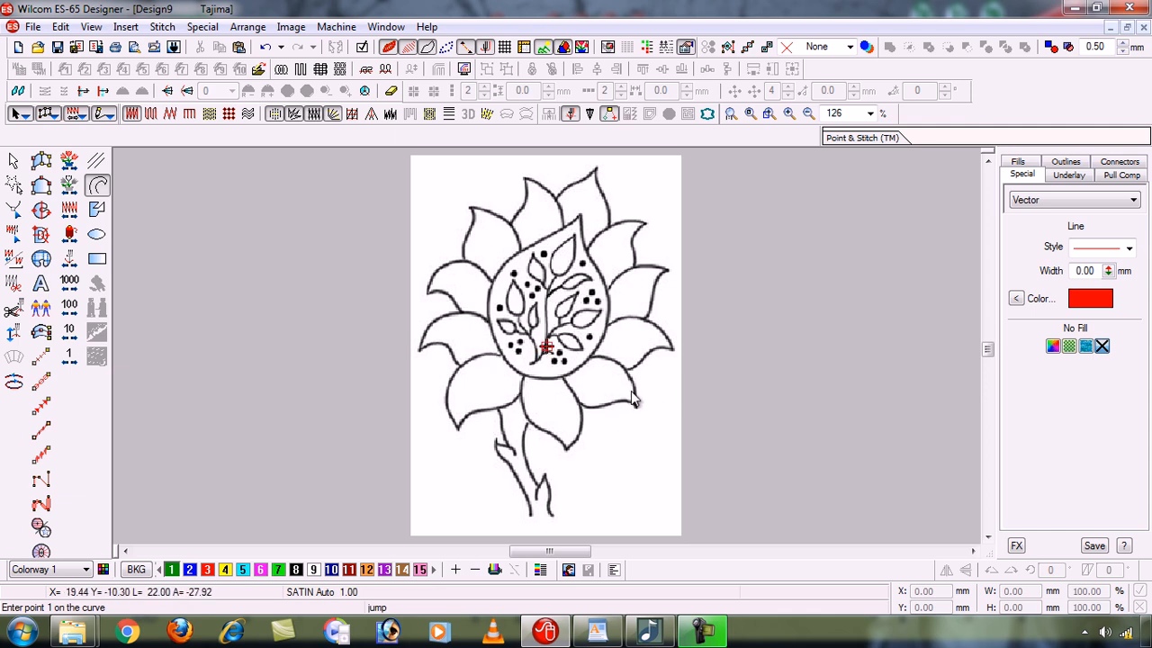
key(b)
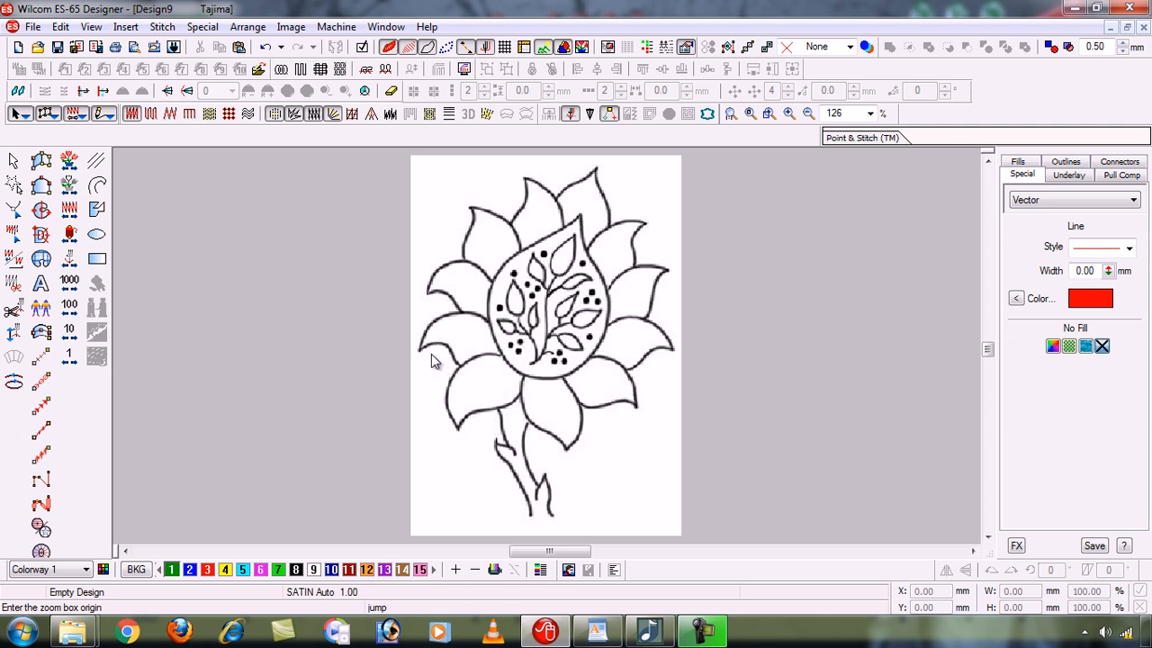
drag(428, 353, 529, 445)
drag(531, 452, 531, 454)
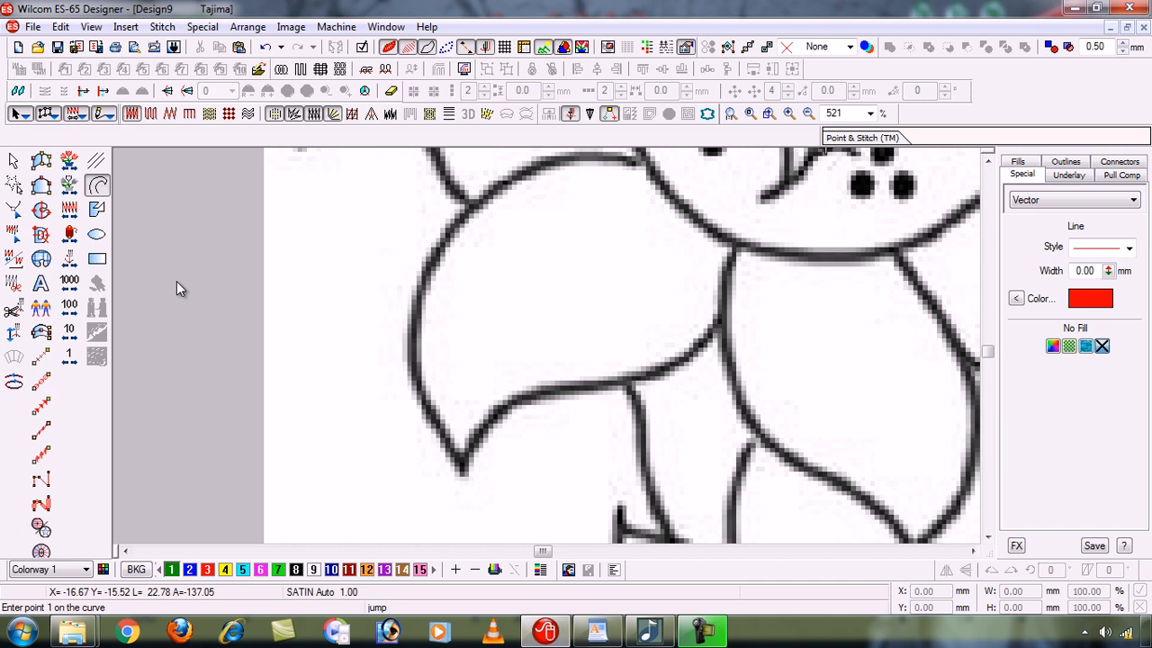
key(0)
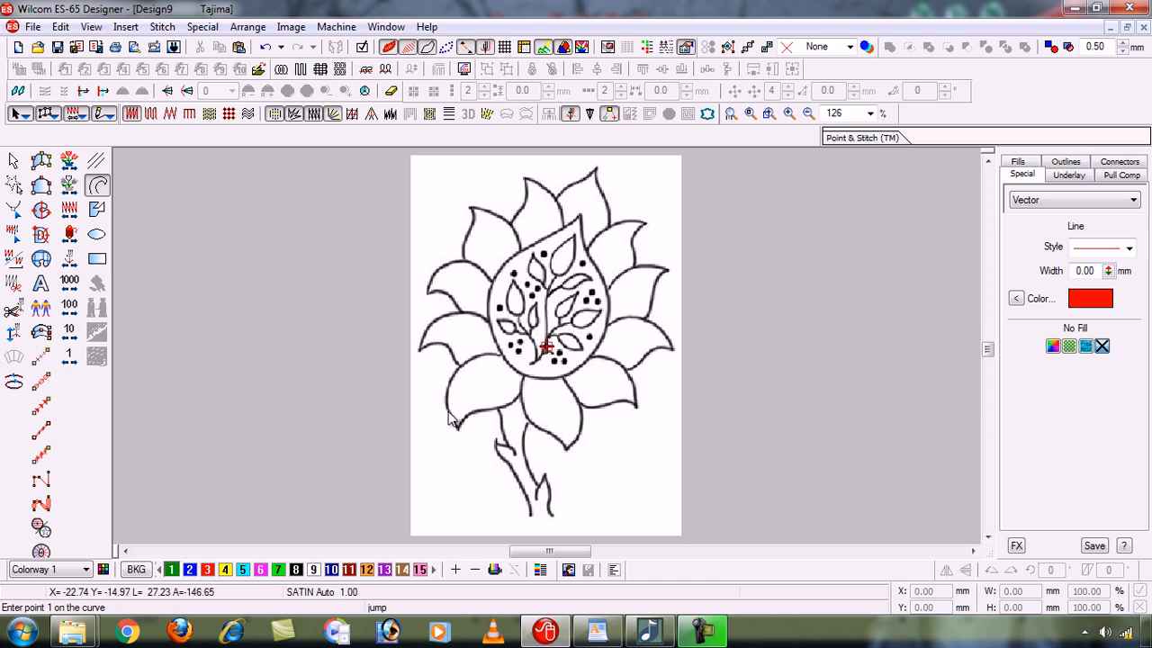
Examine the flower's stem with its two thorns and the petals just above it using Zoom Box.
key(b)
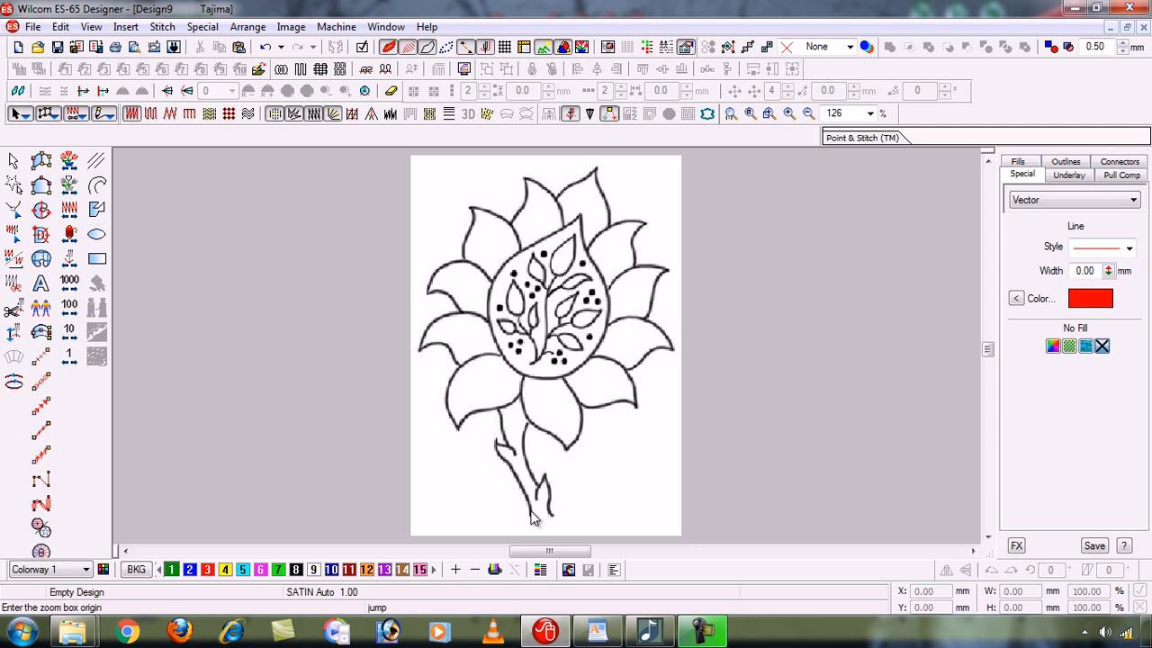
drag(490, 464, 560, 440)
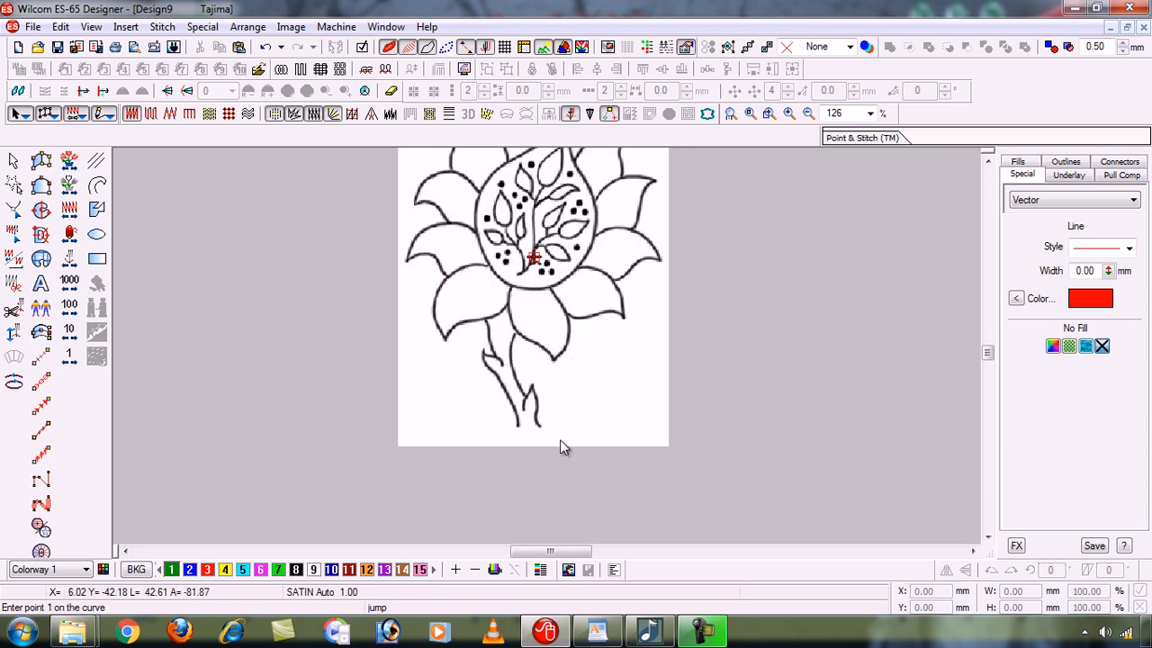
key(shift+z)
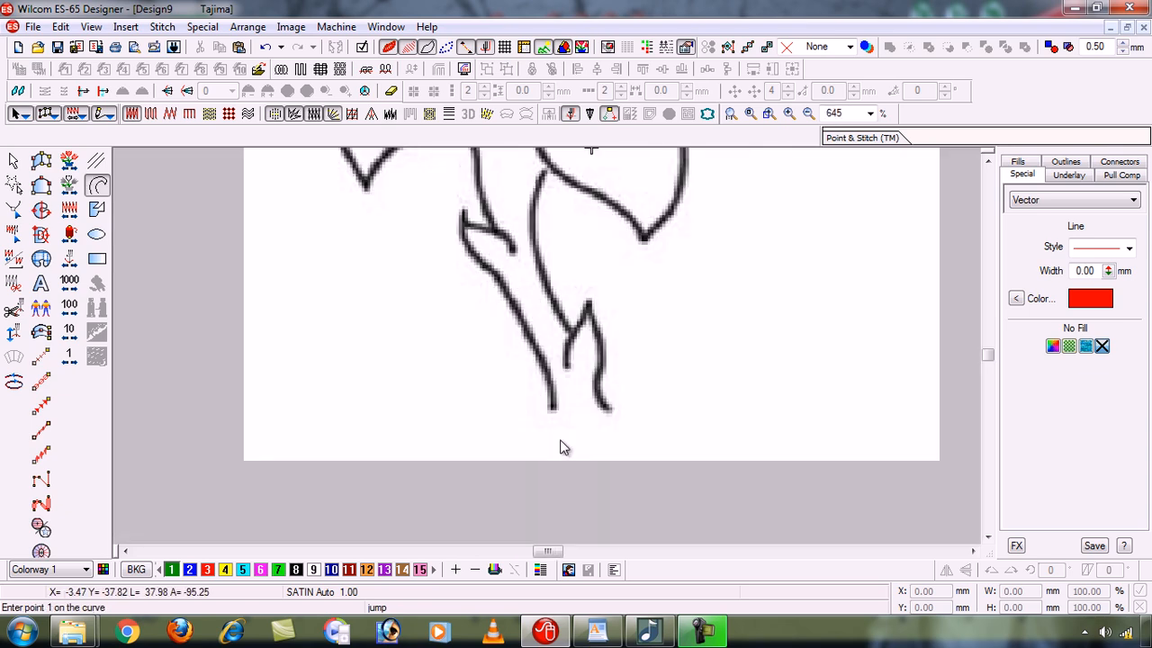
click(988, 161)
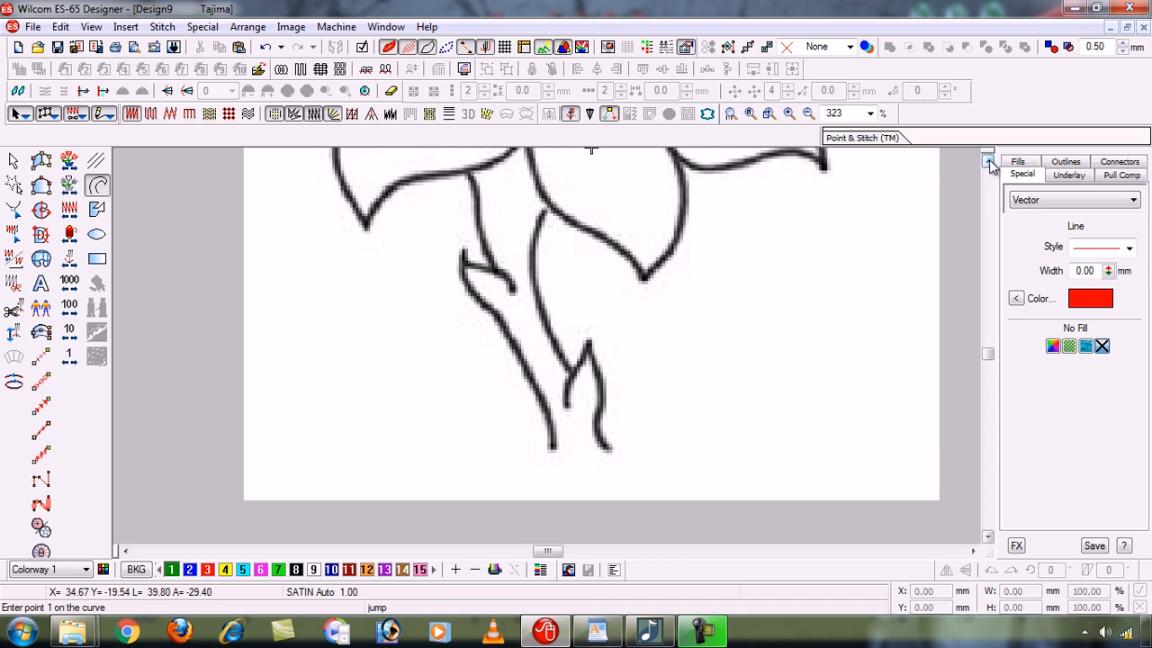
click(988, 161)
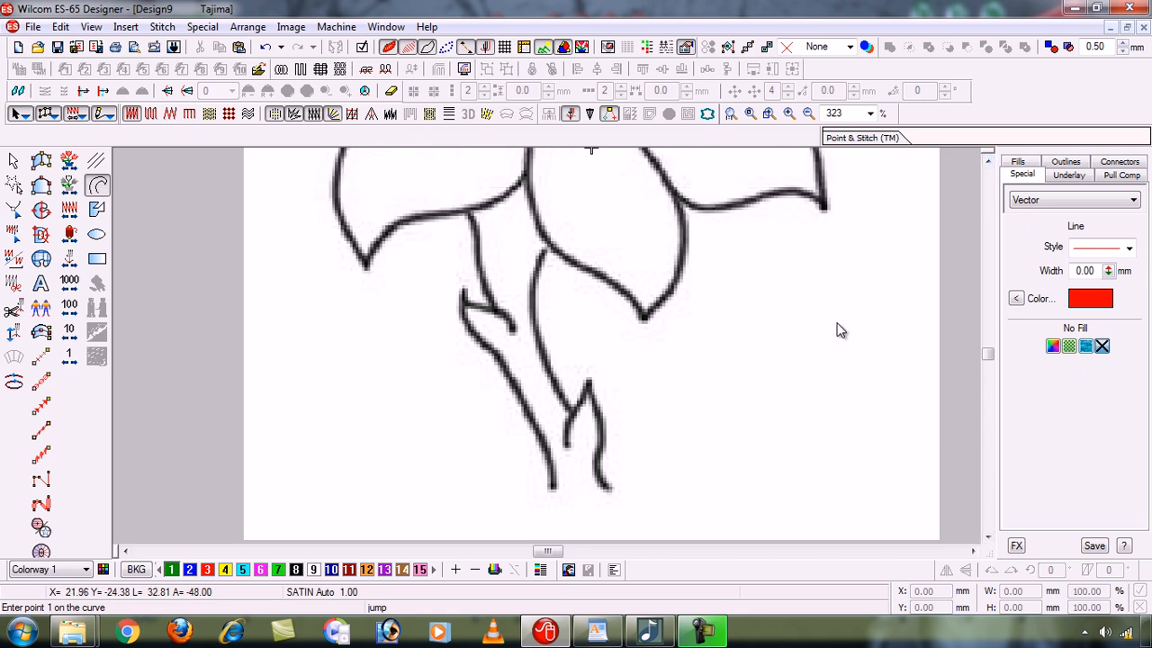
Examine the stem's outline down to individual pixels and along its length, and return to the full drawing.
key(z)
key(z)
key(z)
key(z)
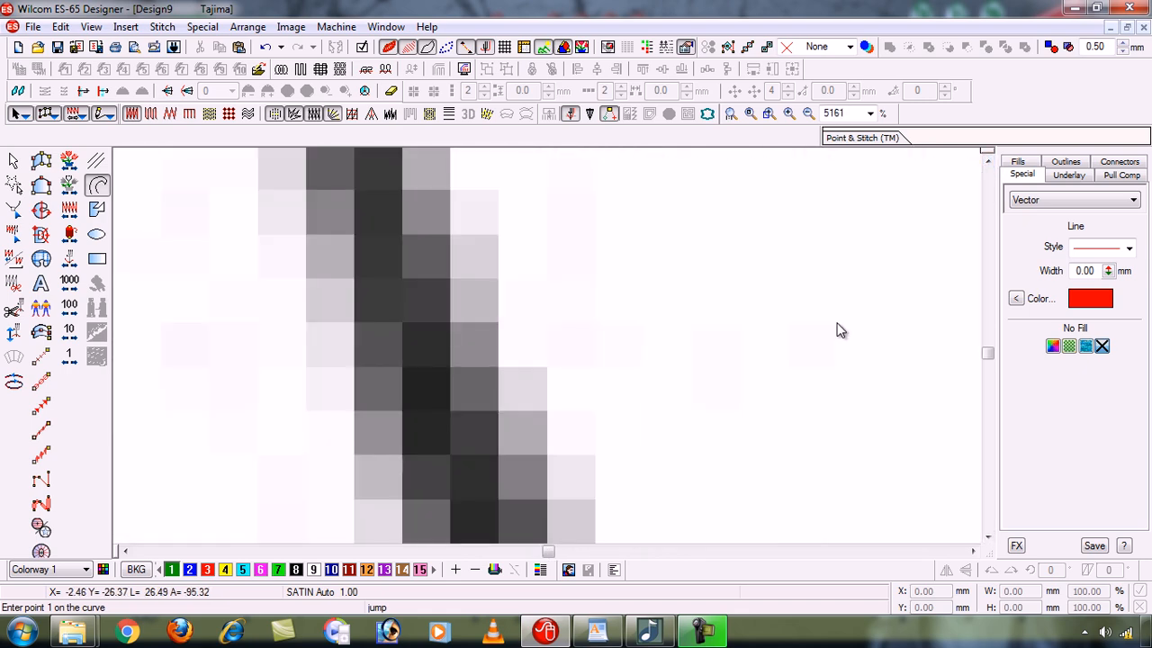
click(990, 539)
click(989, 539)
click(990, 538)
click(989, 538)
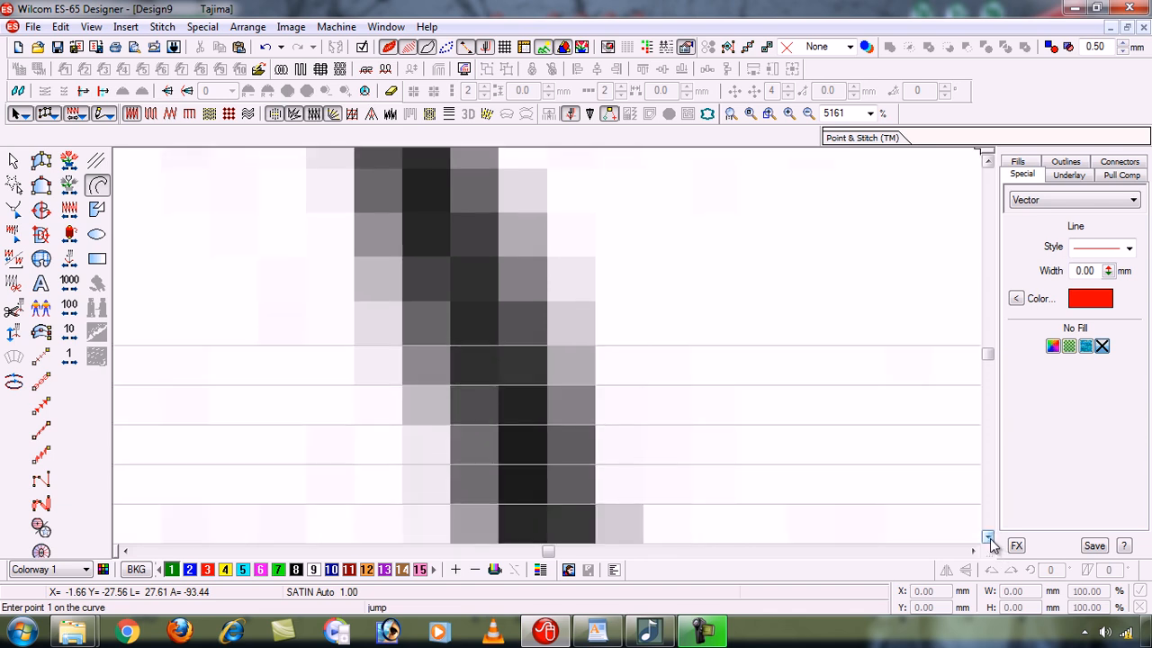
click(126, 552)
click(126, 552)
click(126, 552)
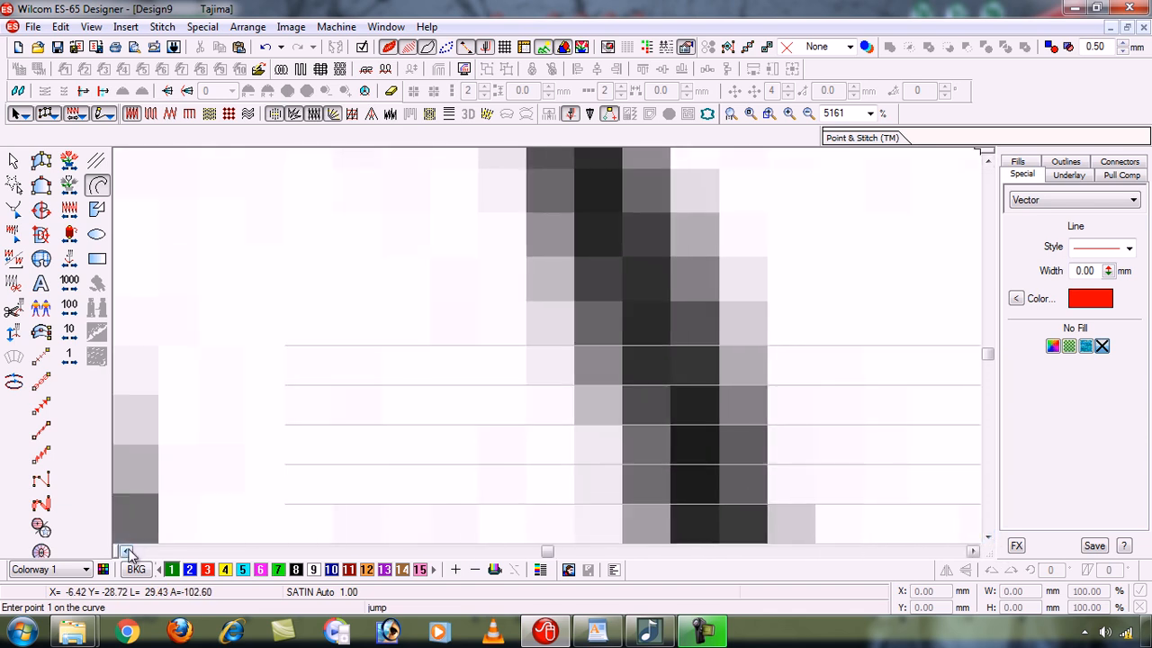
key(shift+z)
key(shift+z)
key(shift+z)
key(shift+z)
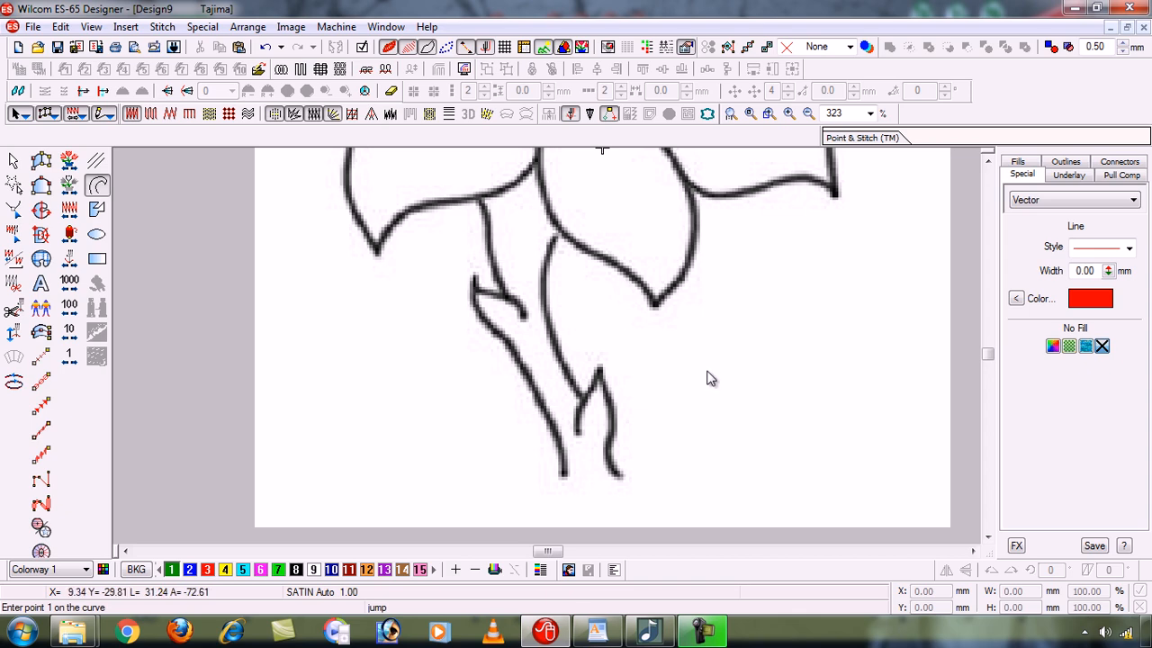
drag(989, 357, 990, 353)
key(0)
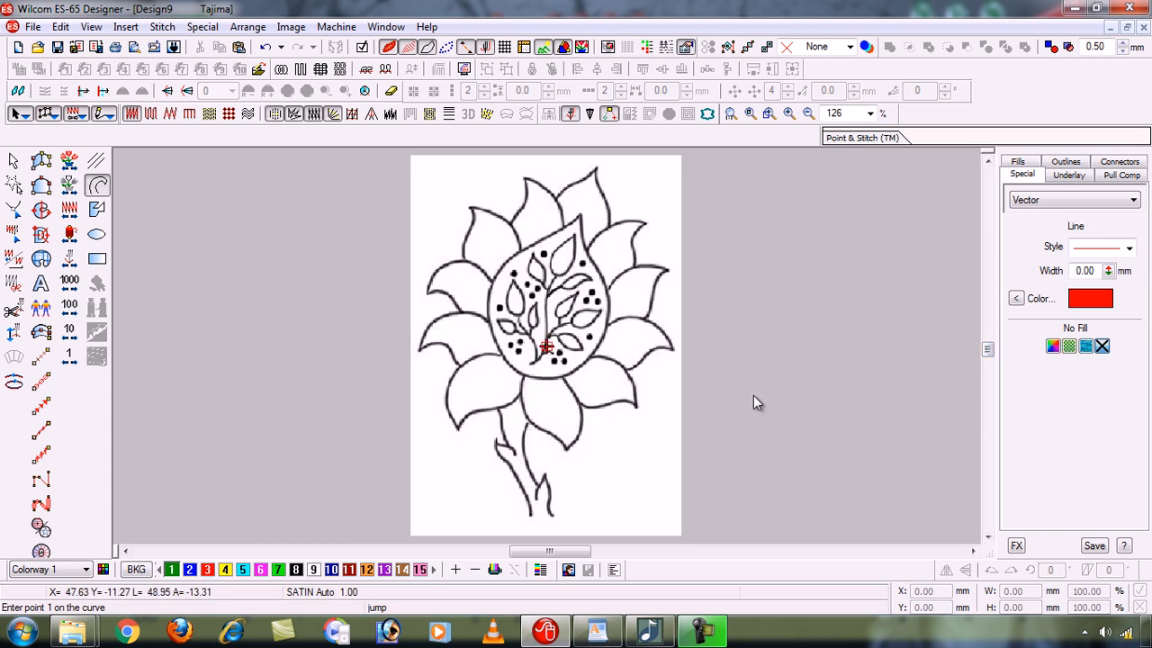
Confirm red as the colour of the vector line used for tracing the stem.
key(b)
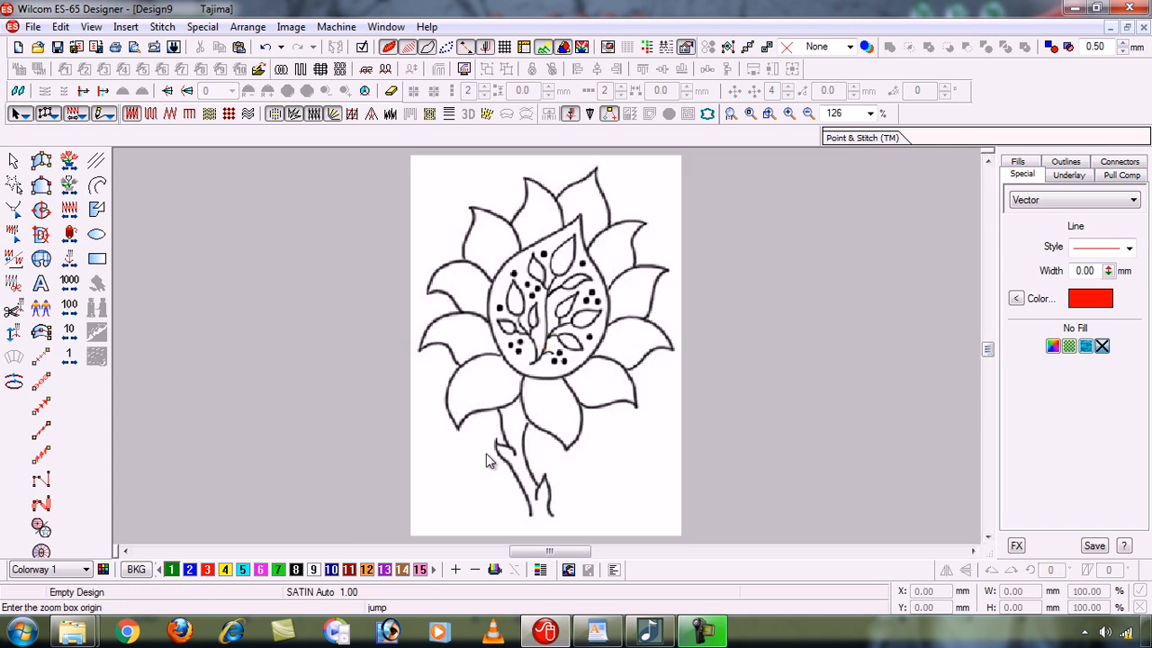
drag(578, 529, 564, 437)
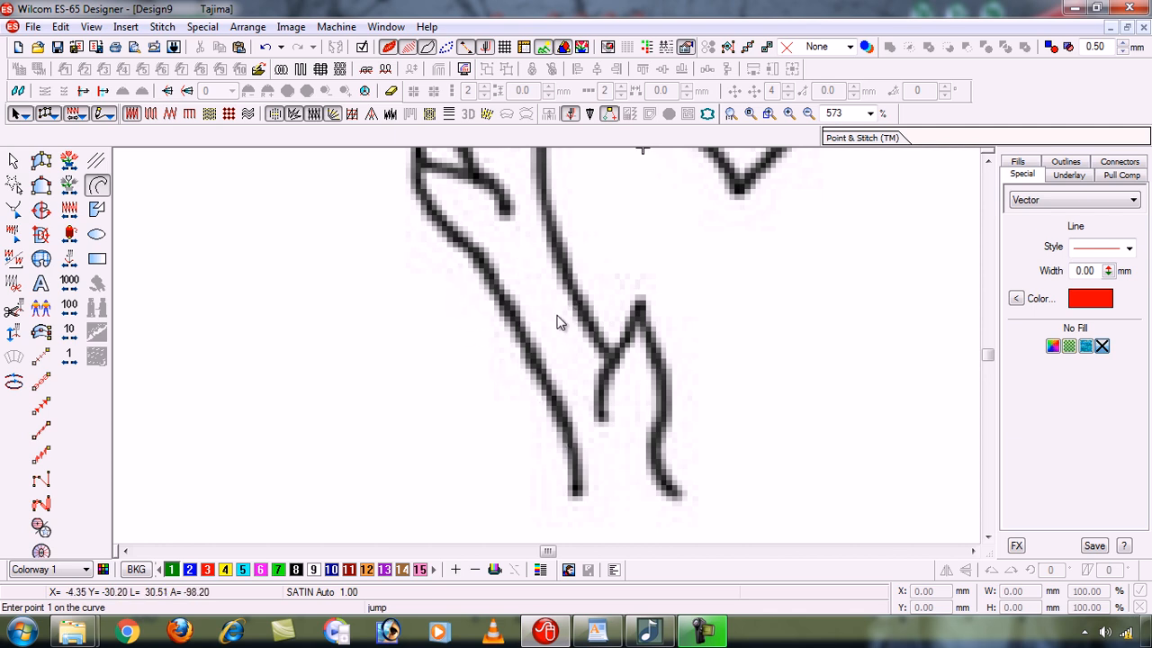
click(988, 162)
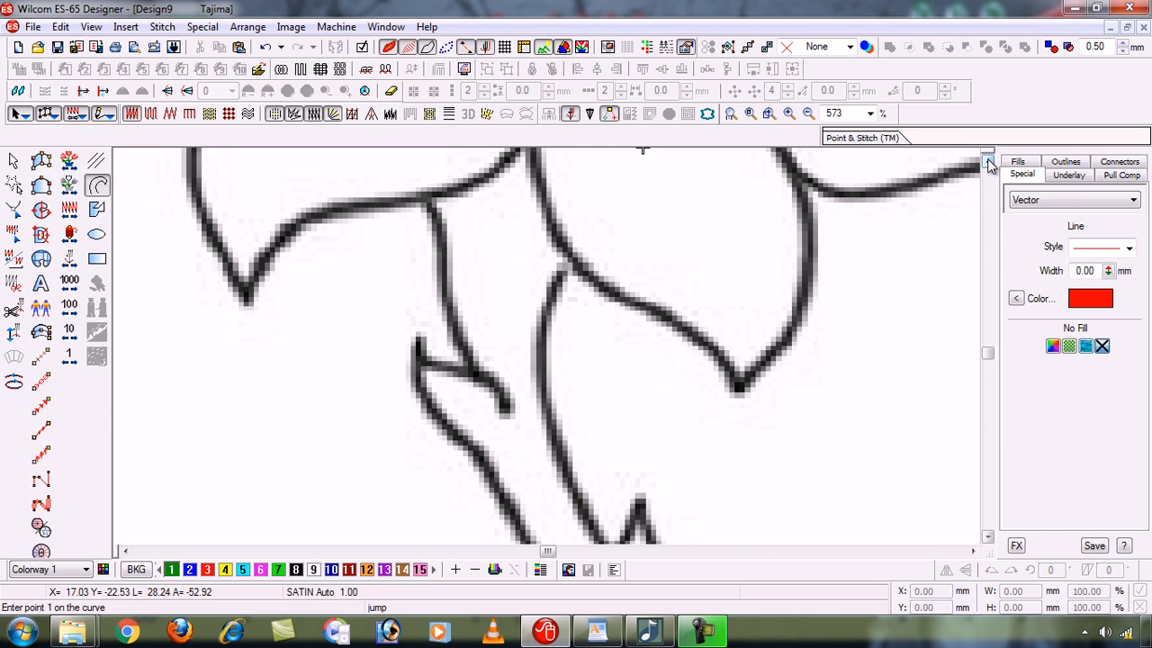
key(shift+z)
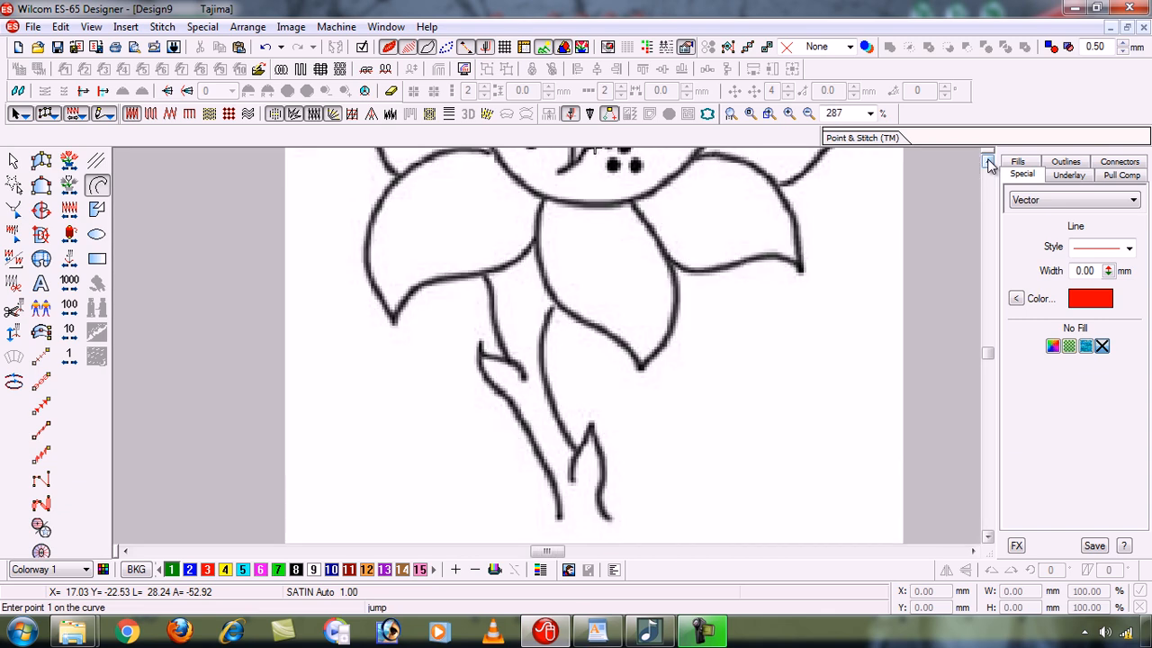
key(z)
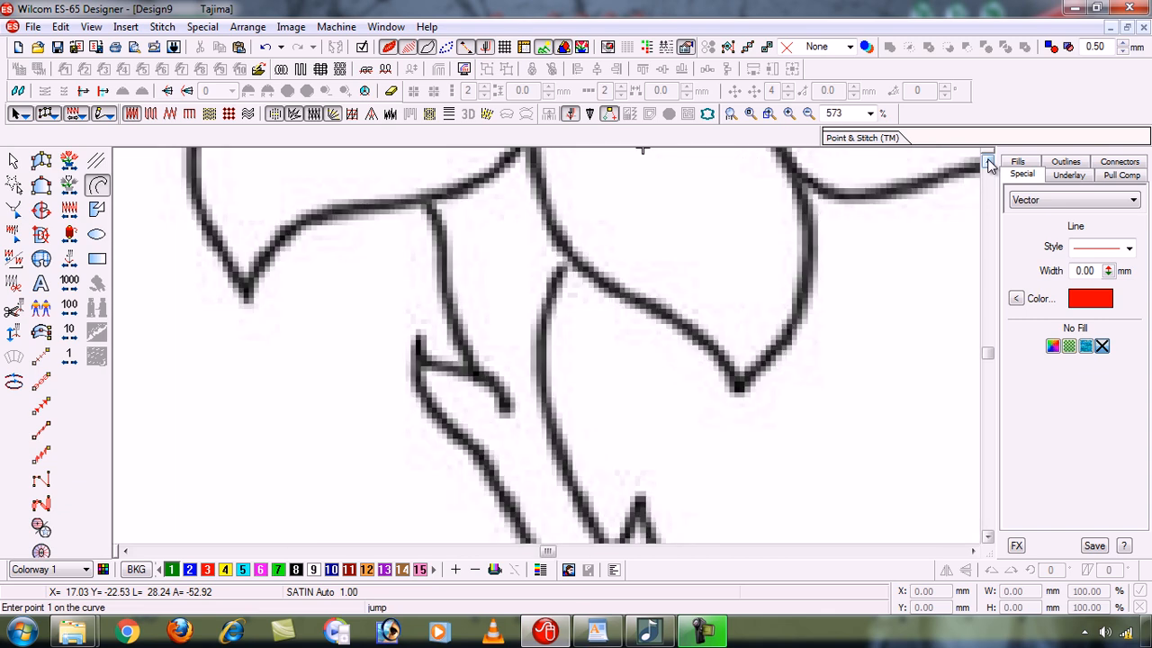
key(shift+z)
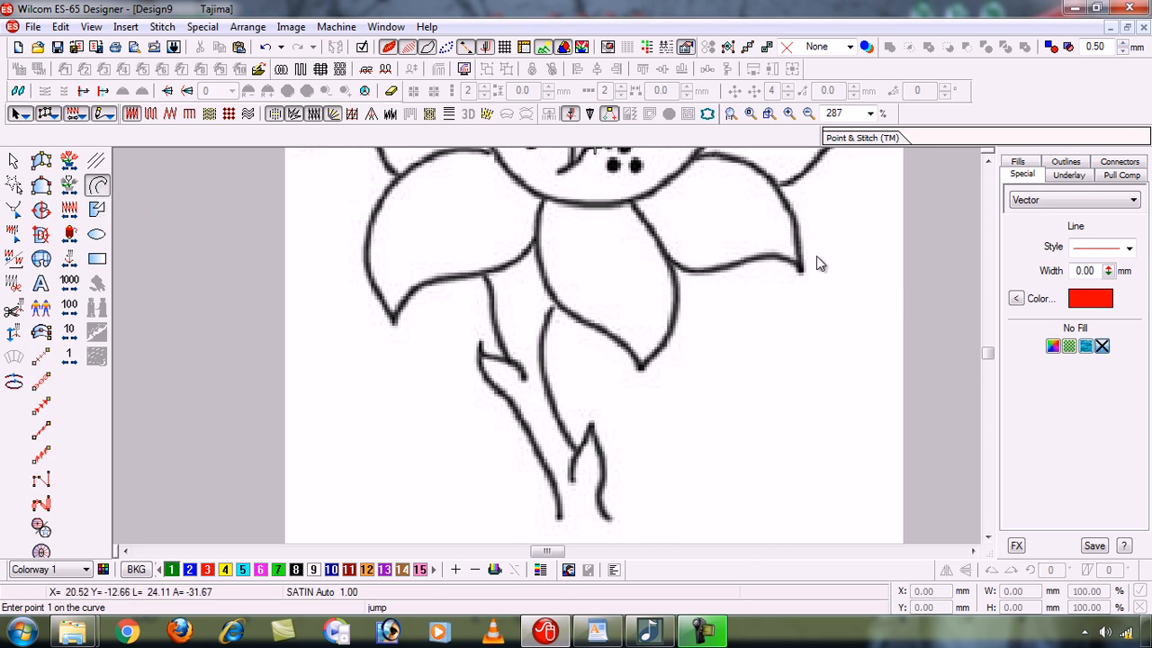
click(1016, 298)
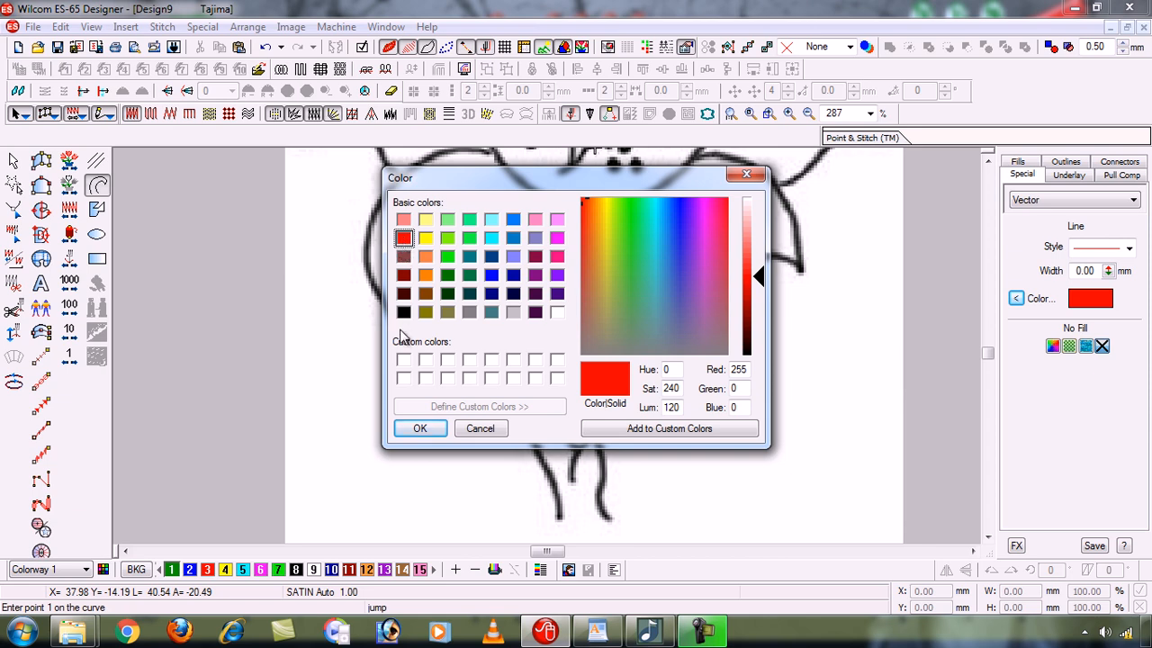
click(419, 431)
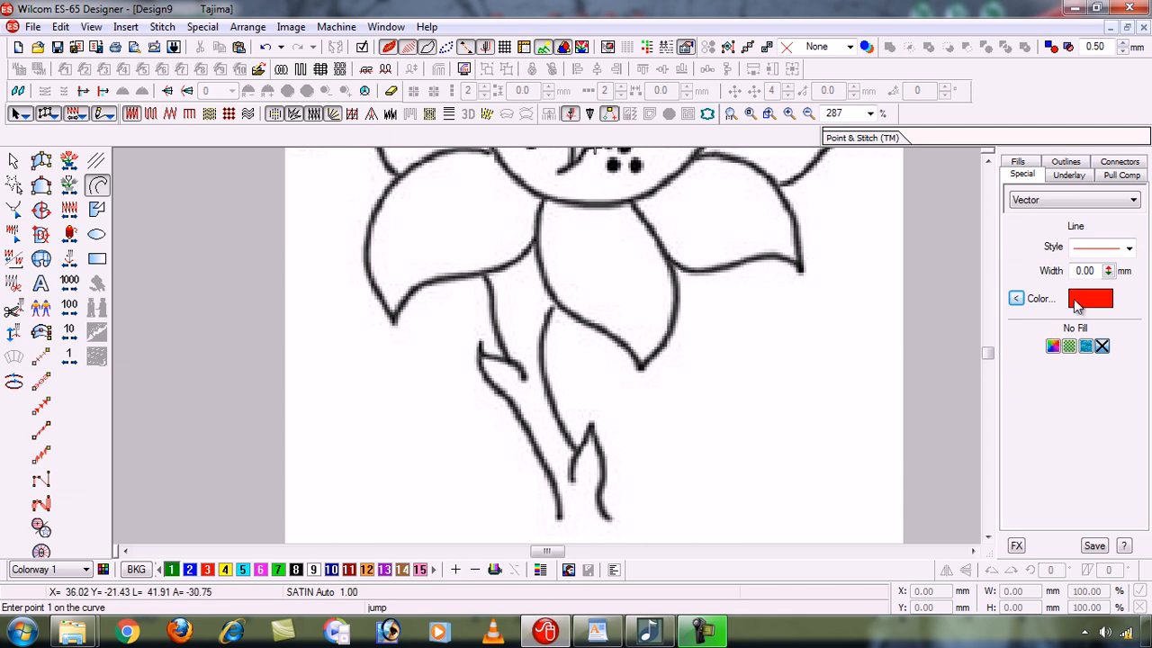
Trace the stem's left edge and its upper thorn with a straight-segment red polyline about 8 mm wide and 18 mm high.
click(560, 527)
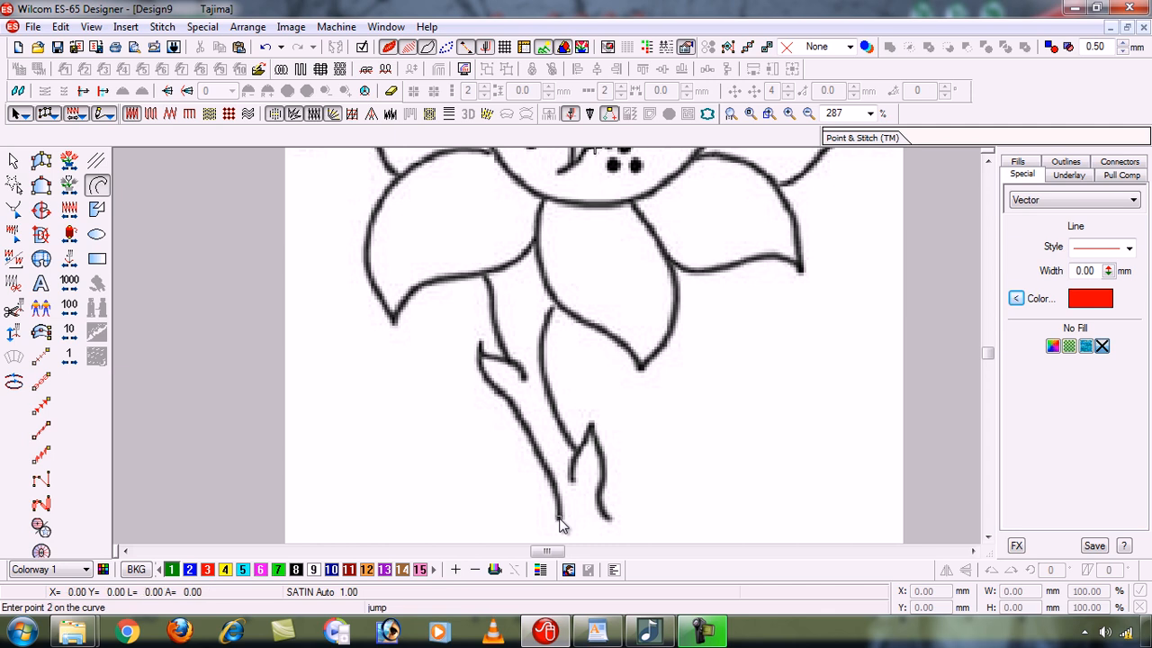
click(543, 474)
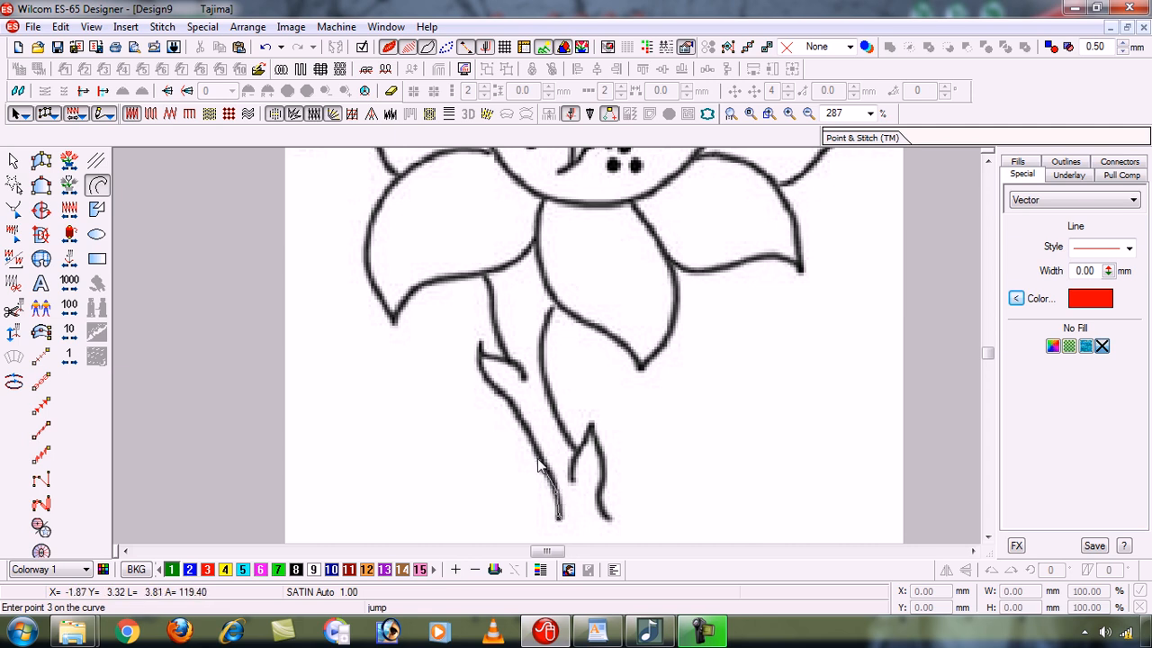
click(530, 440)
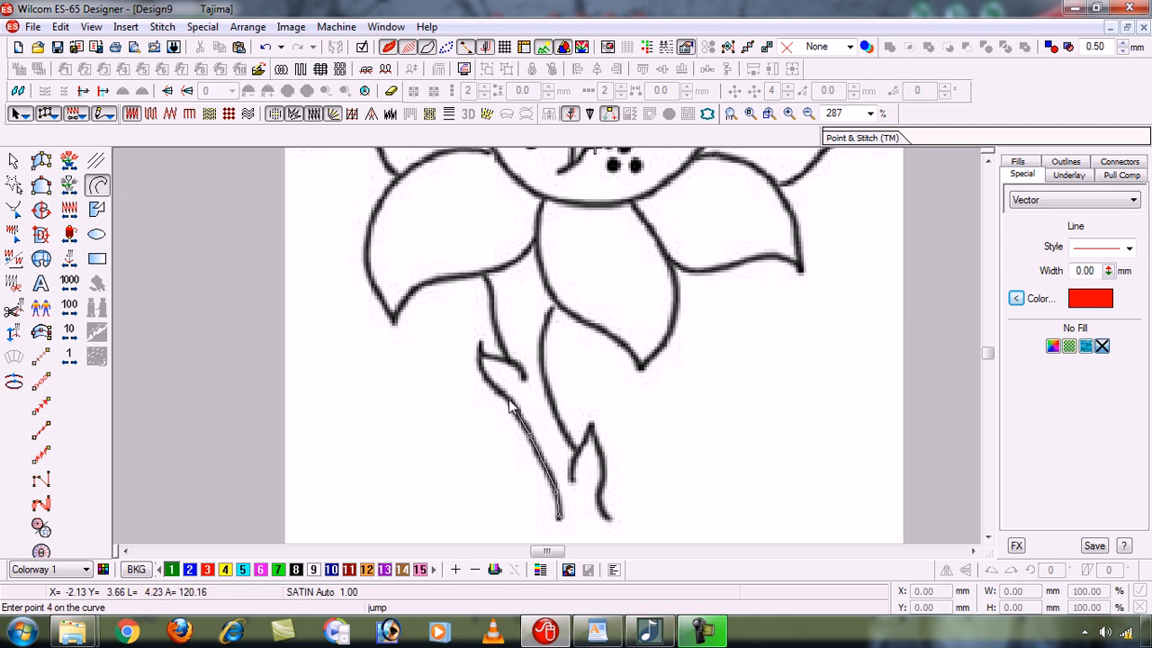
click(509, 401)
click(486, 375)
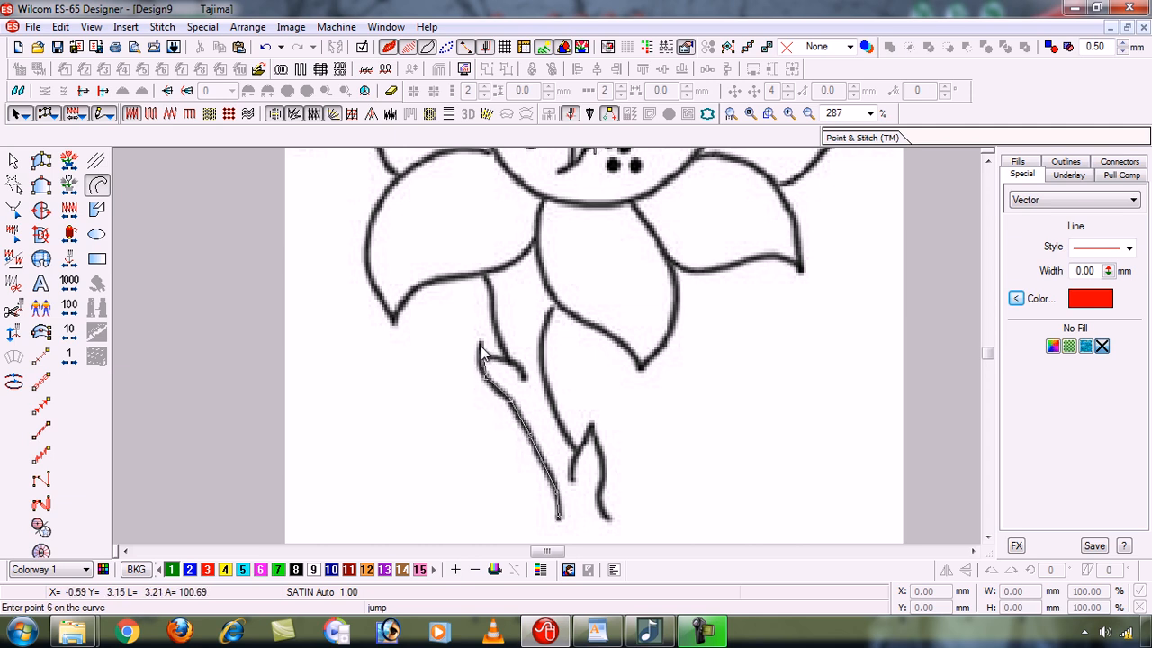
click(479, 343)
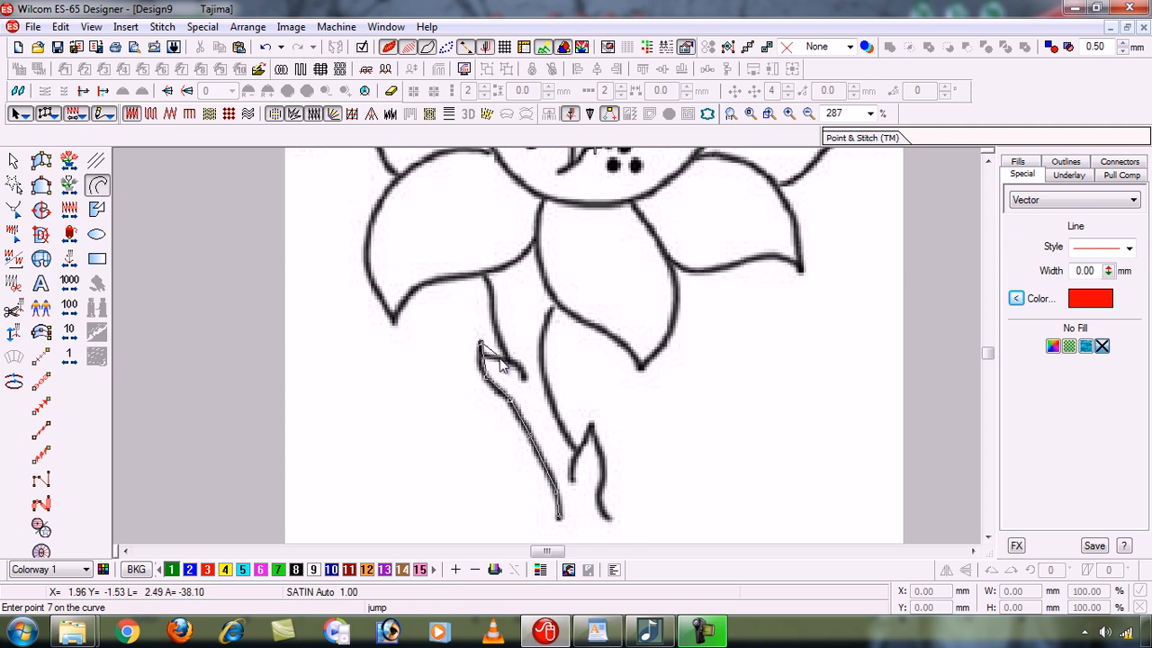
click(494, 355)
click(509, 364)
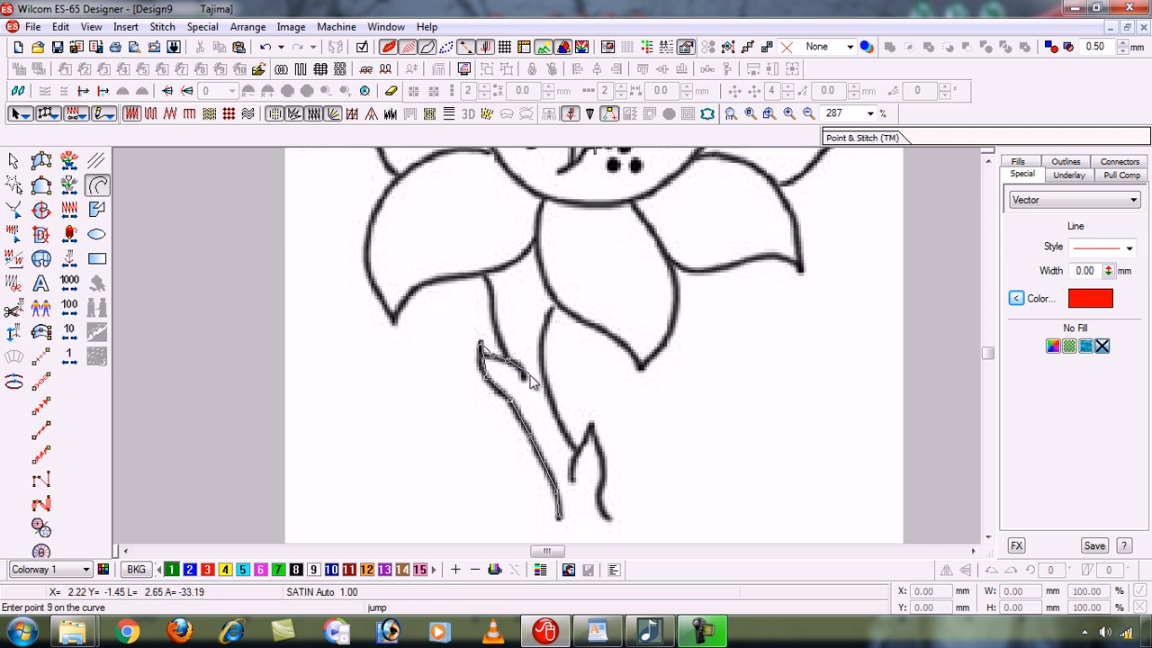
click(525, 379)
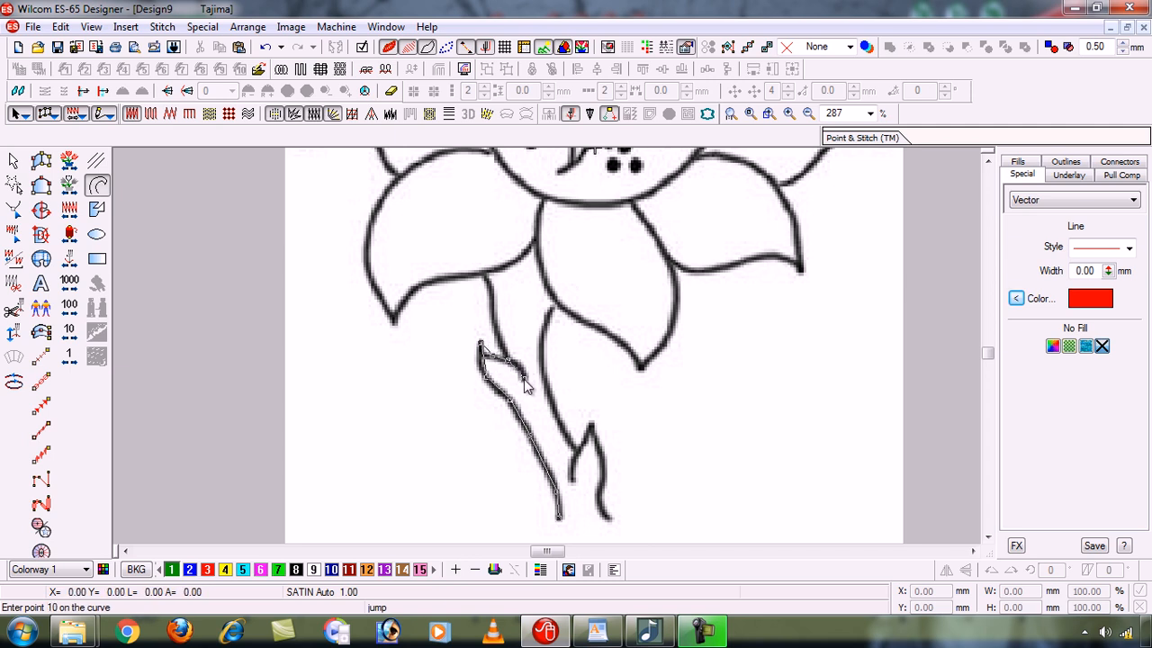
key(Return)
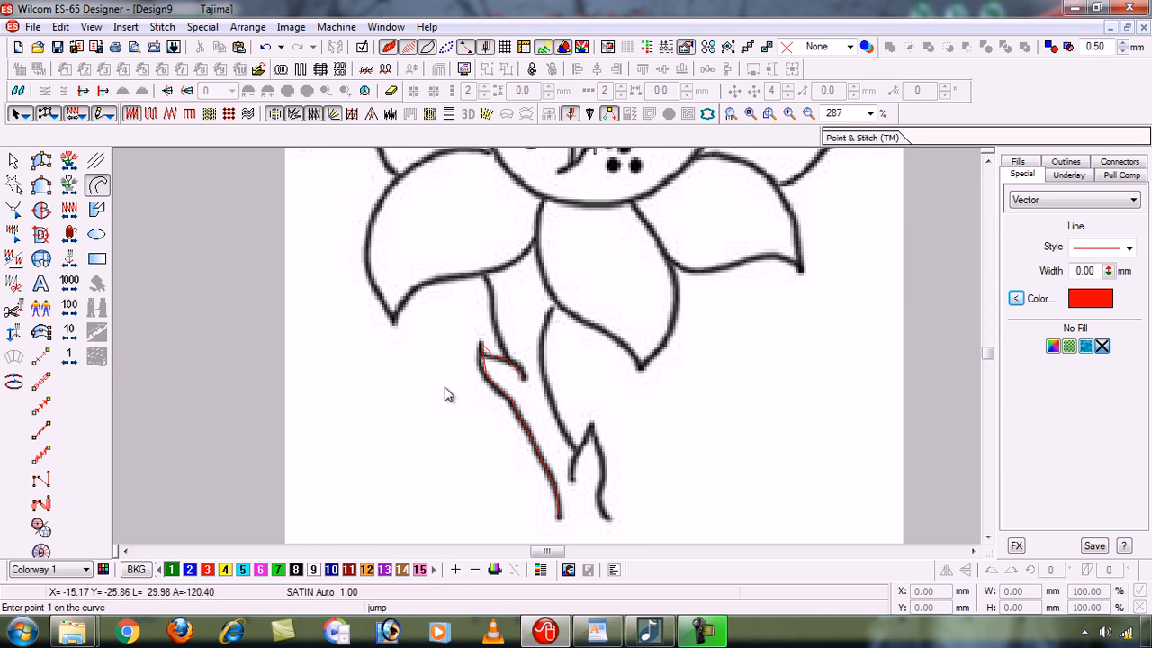
Hide the background bitmap to check the straight-segment trace by itself, and show the bitmap again.
click(15, 161)
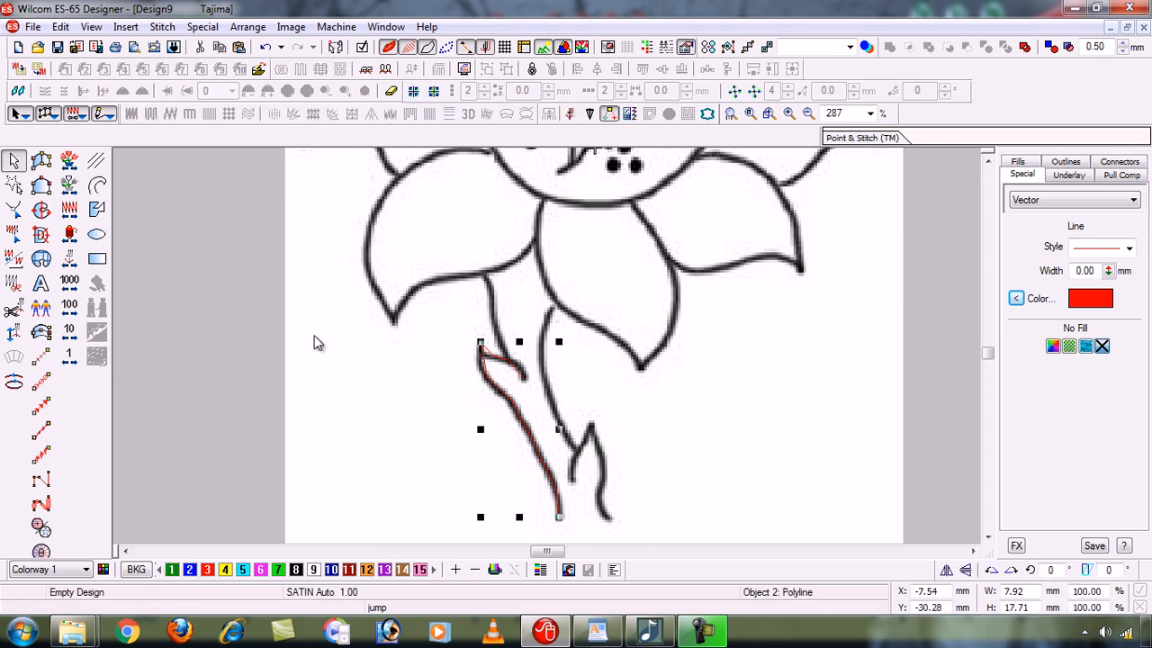
key(b)
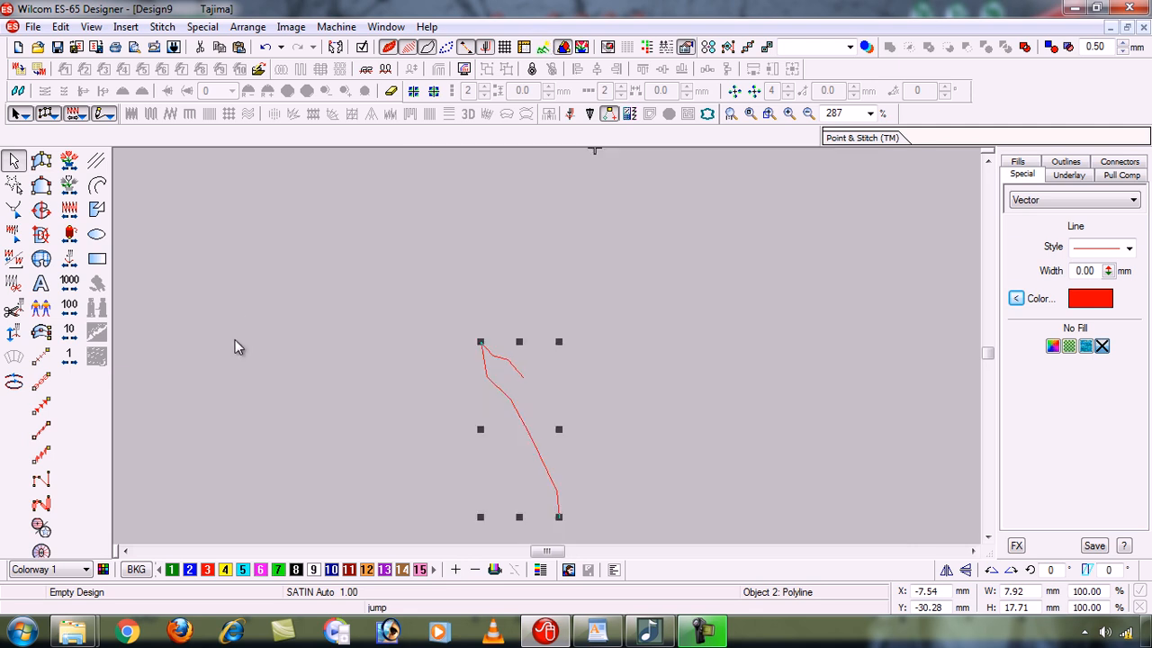
click(235, 342)
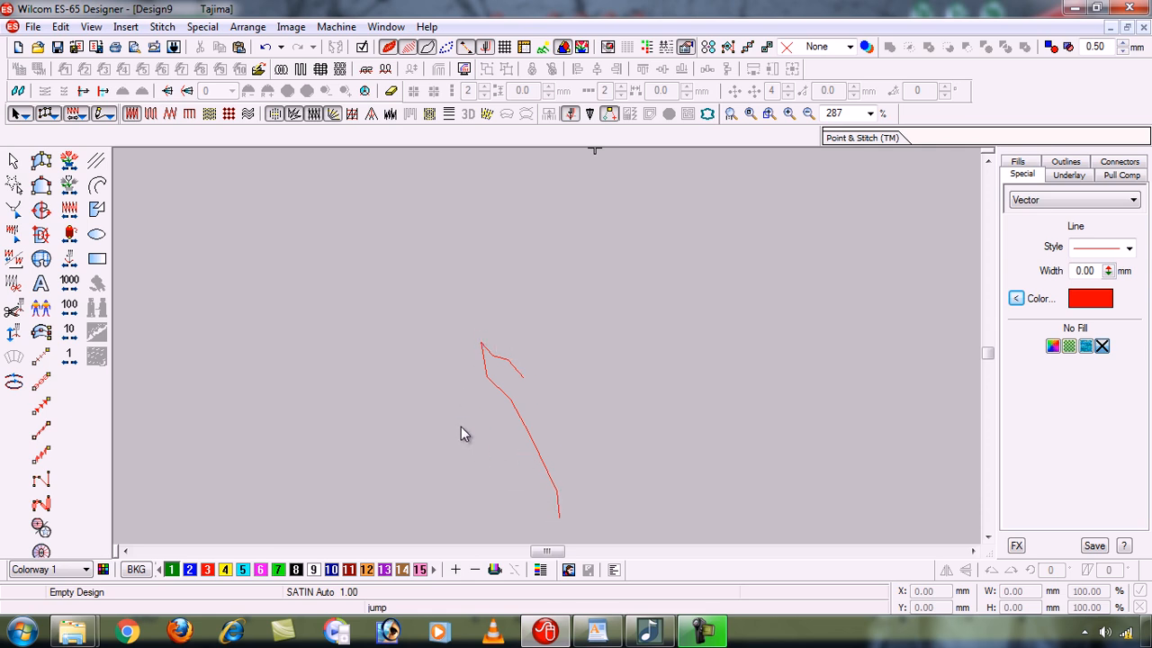
key(b)
Delete the straight-segment polyline traced along the stem's left edge and upper thorn.
click(13, 160)
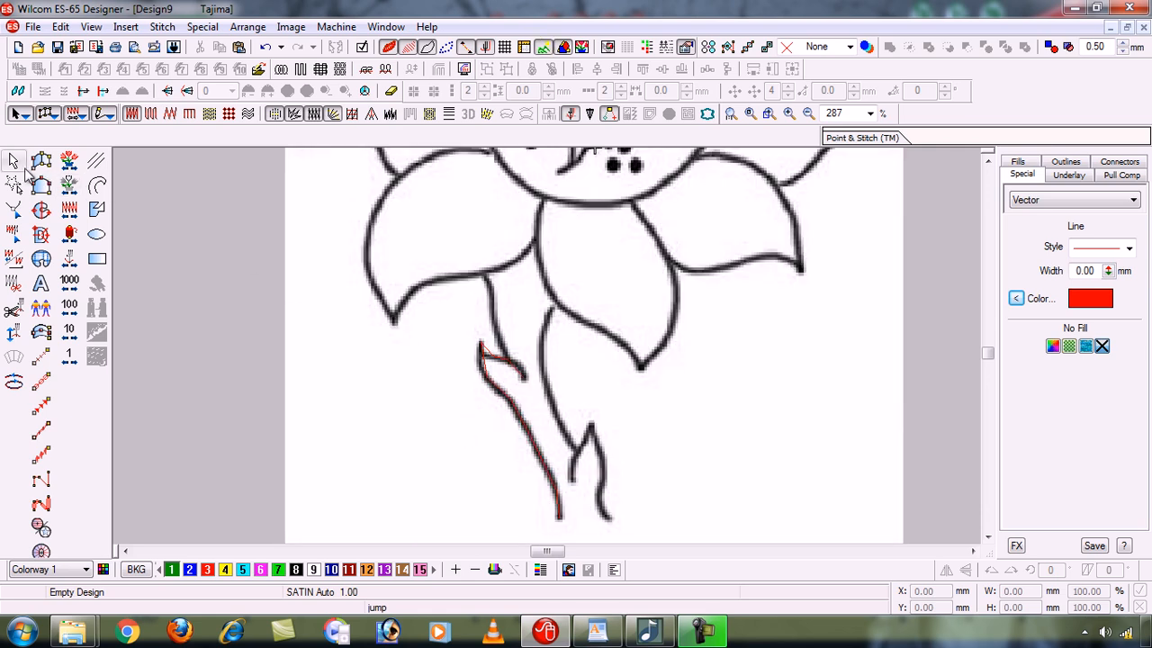
click(507, 402)
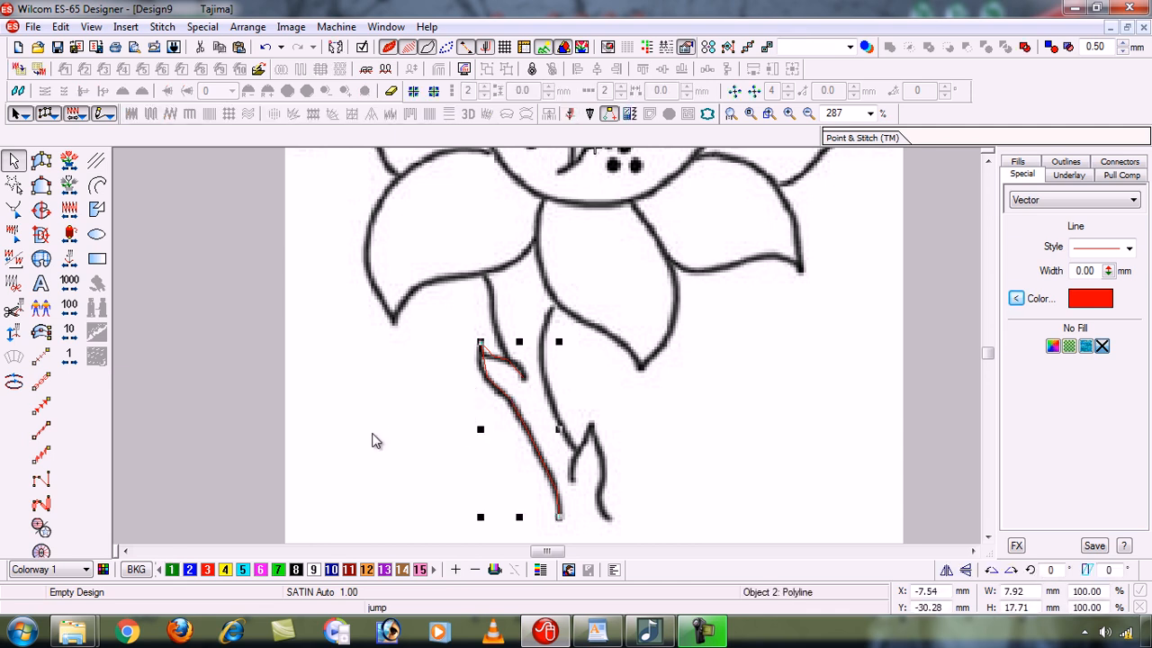
key(Delete)
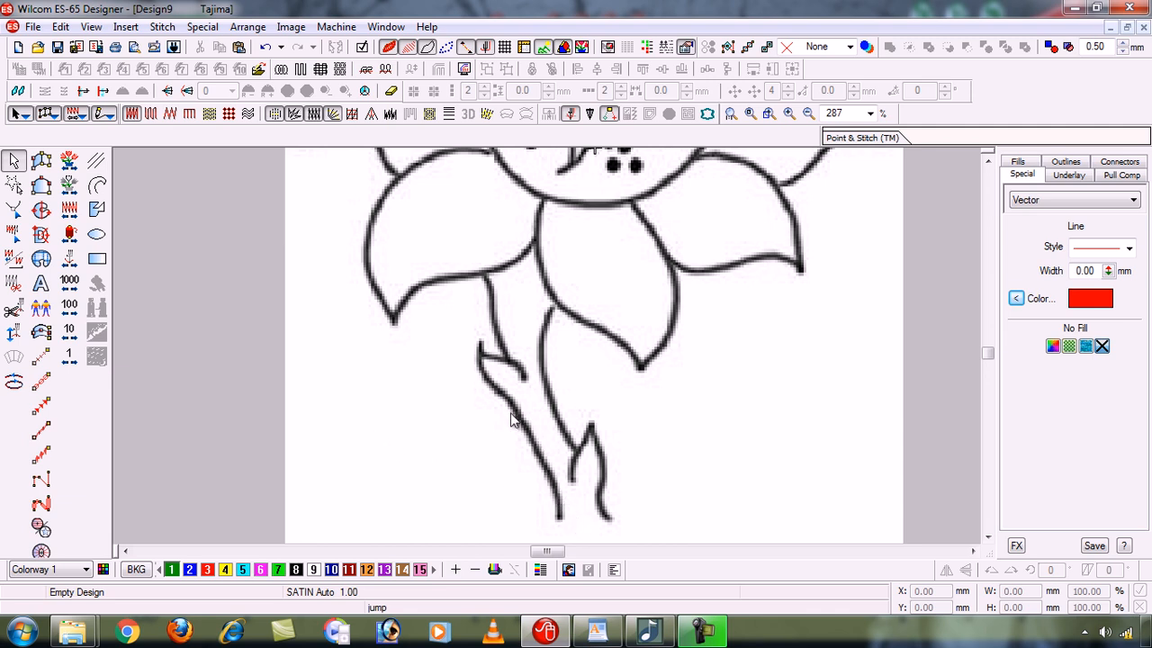
Start a new polyline at the lower end of the stem's left edge and run it with curve points up to the thorn's base.
click(99, 184)
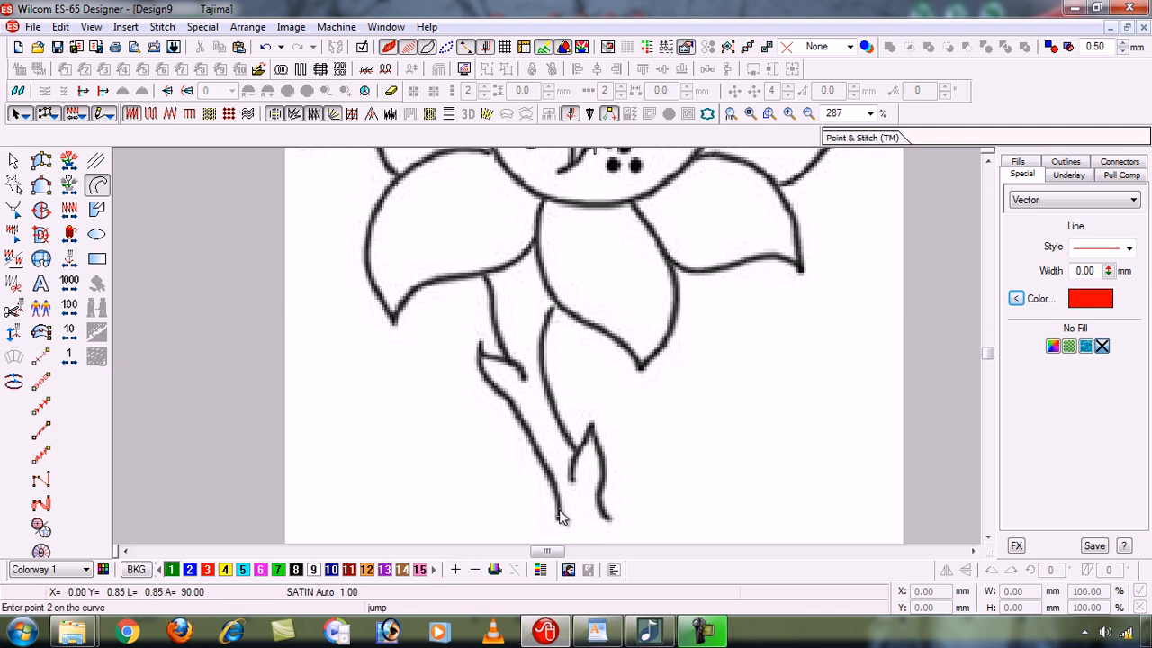
click(559, 516)
click(558, 508)
click(540, 461)
click(525, 428)
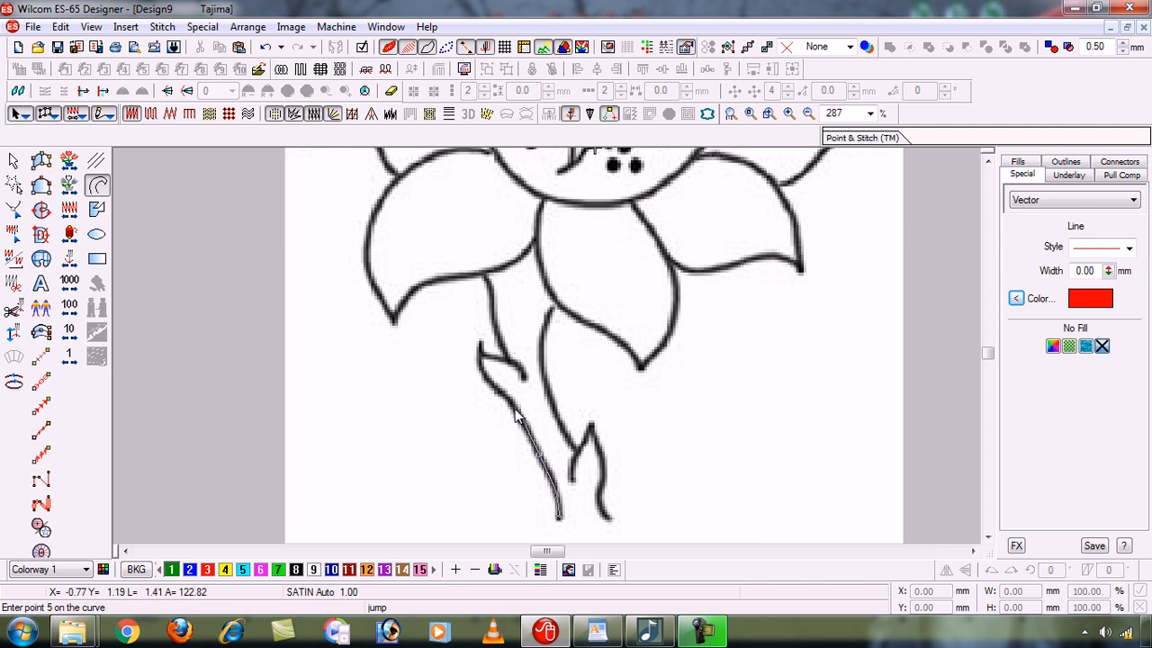
click(512, 407)
click(487, 378)
click(481, 376)
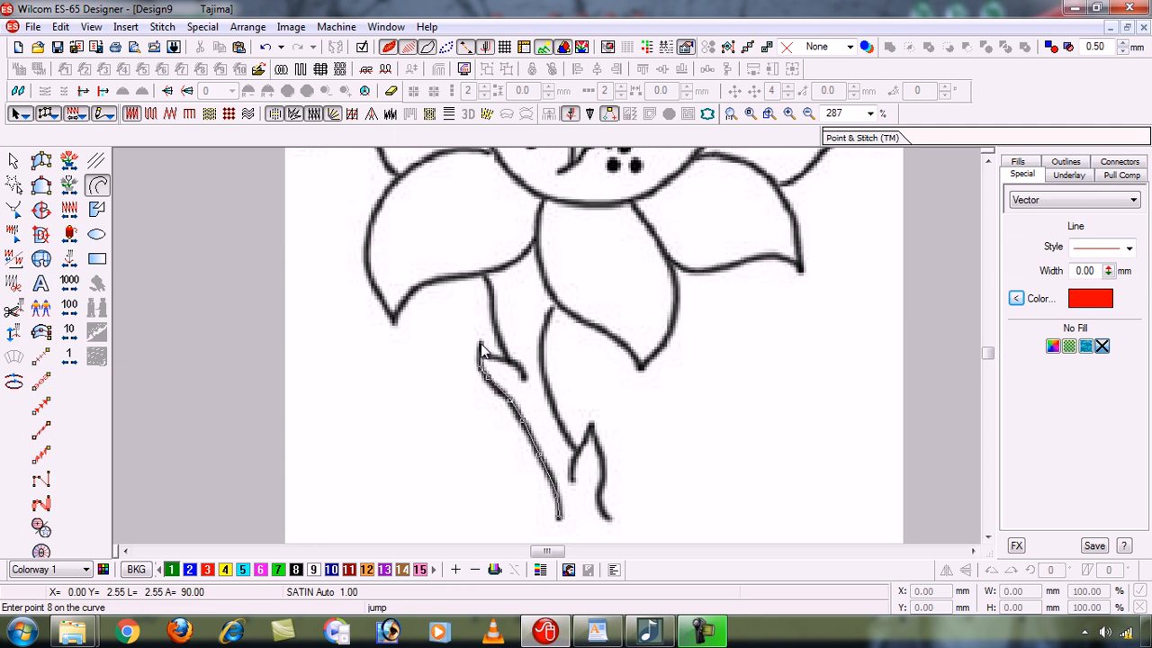
Continue the polyline around the upper thorn's tip to its inner end, completing a curved outline about 8 mm wide and 18 mm high.
click(480, 350)
click(484, 354)
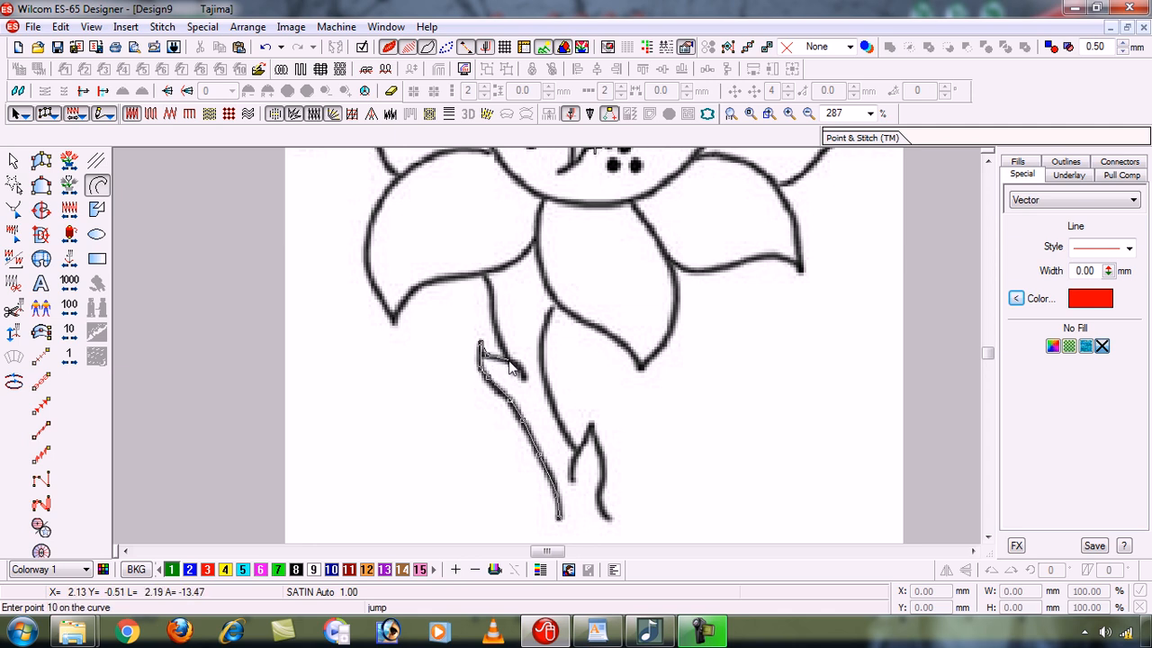
click(509, 360)
click(525, 378)
key(Return)
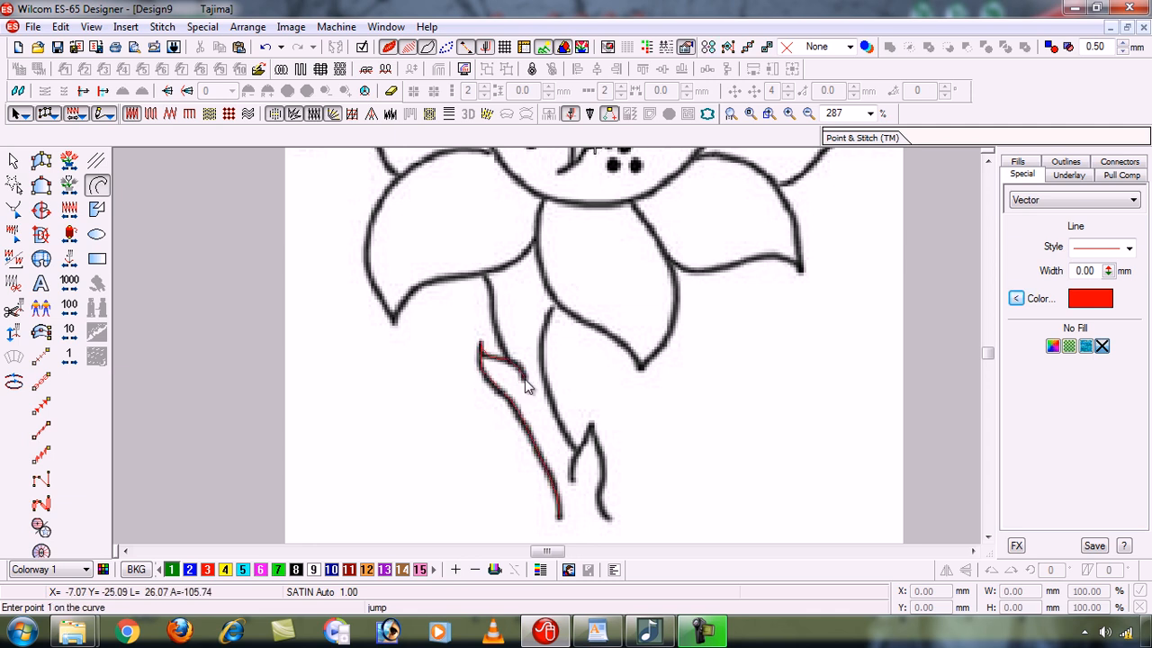
Compare the curved outline with and without the background bitmap, leaving the bitmap hidden.
key(d)
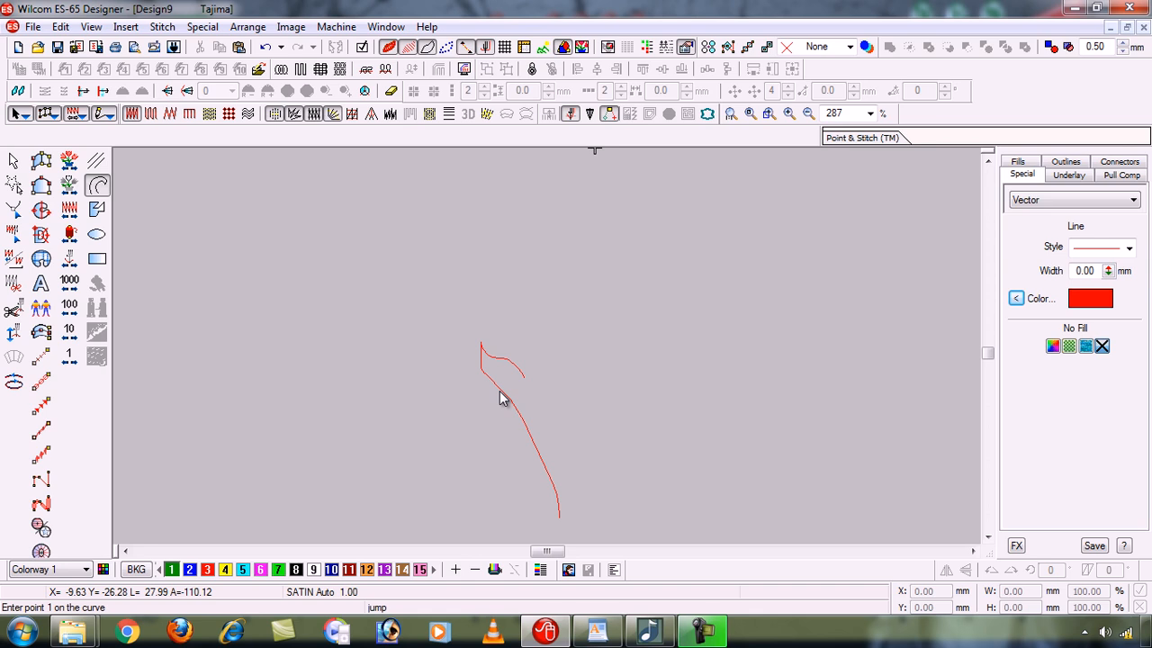
key(b)
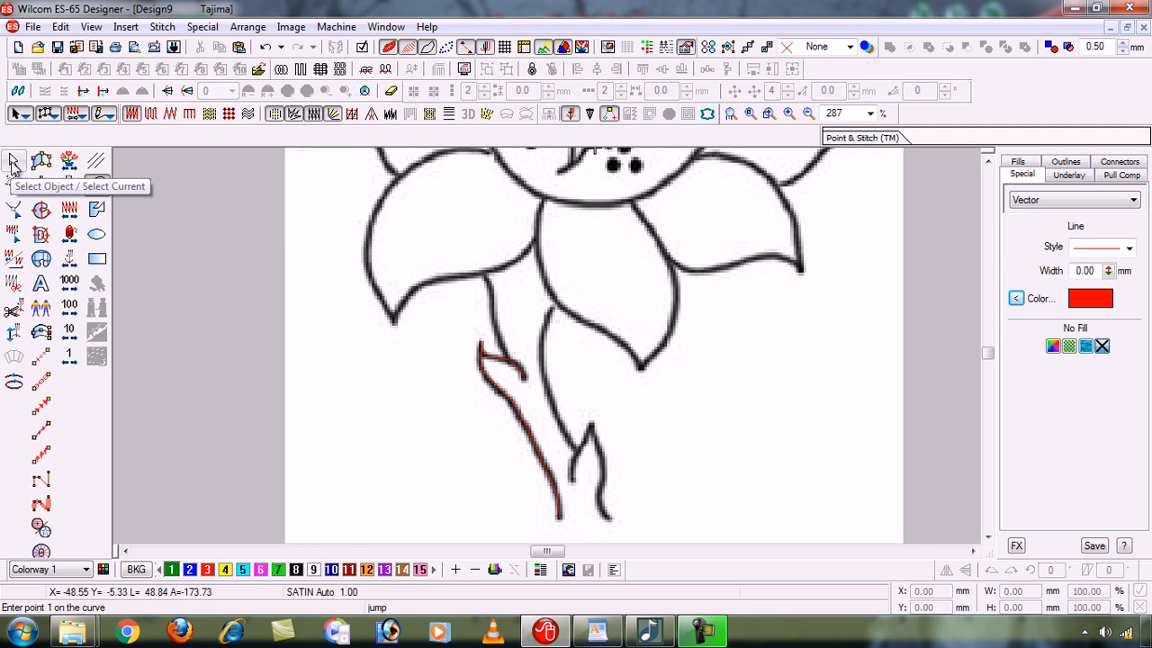
key(b)
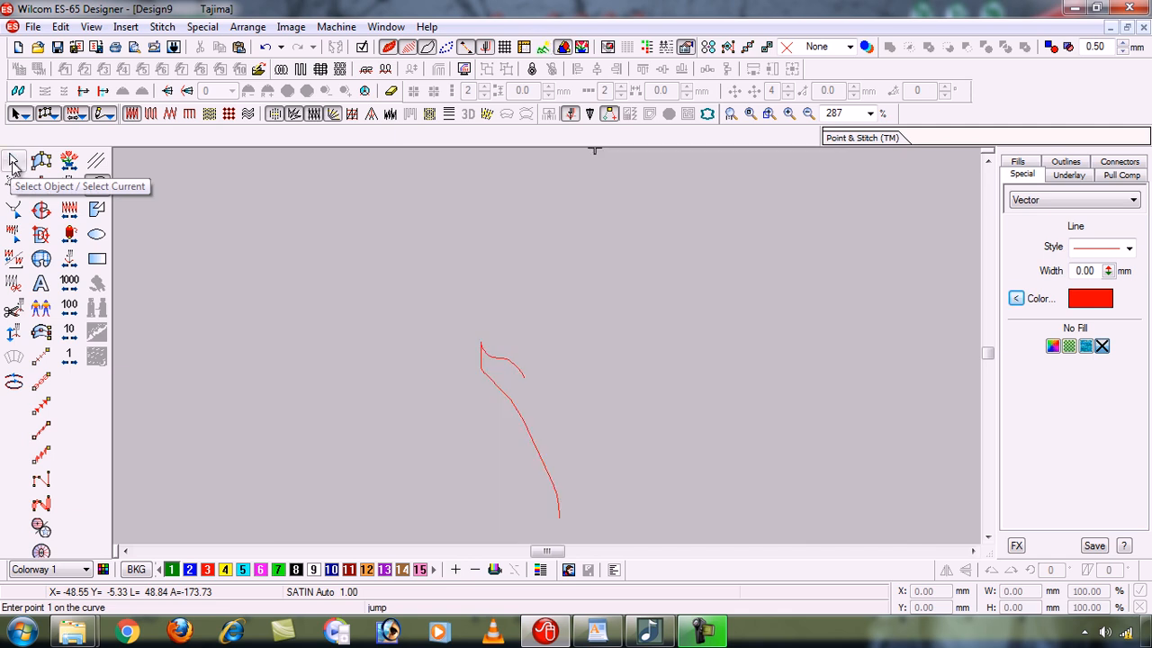
Reshape the curved polyline by adjusting its control points along the stem edge and the corner at the thorn's base into a smoother line.
click(12, 165)
click(421, 344)
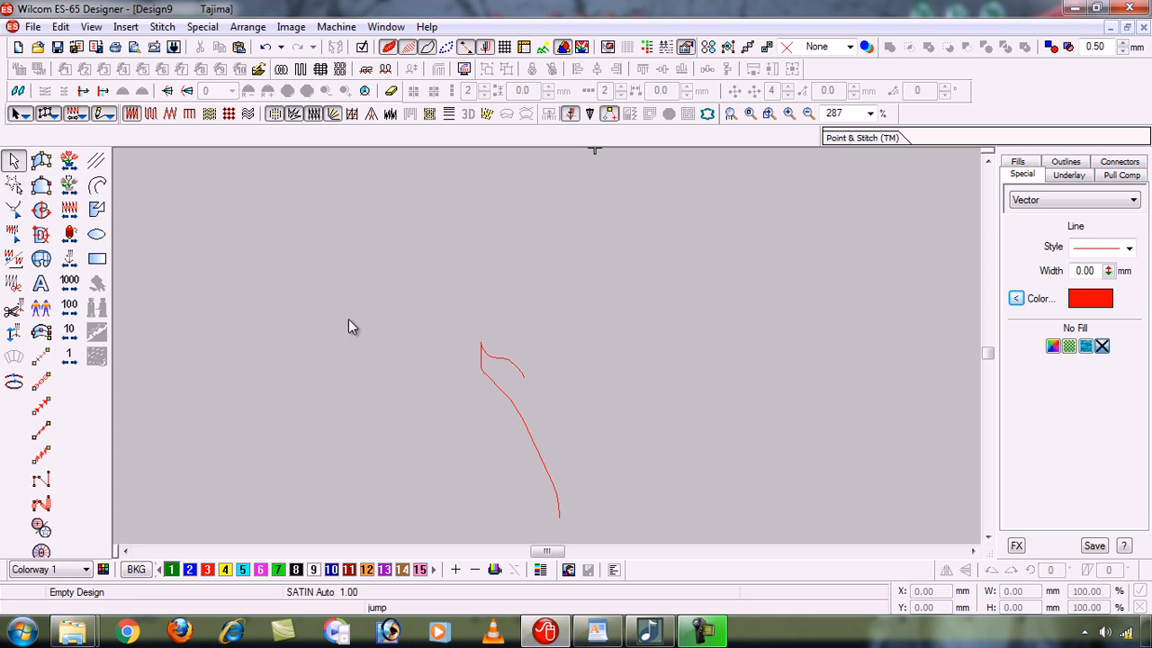
click(508, 402)
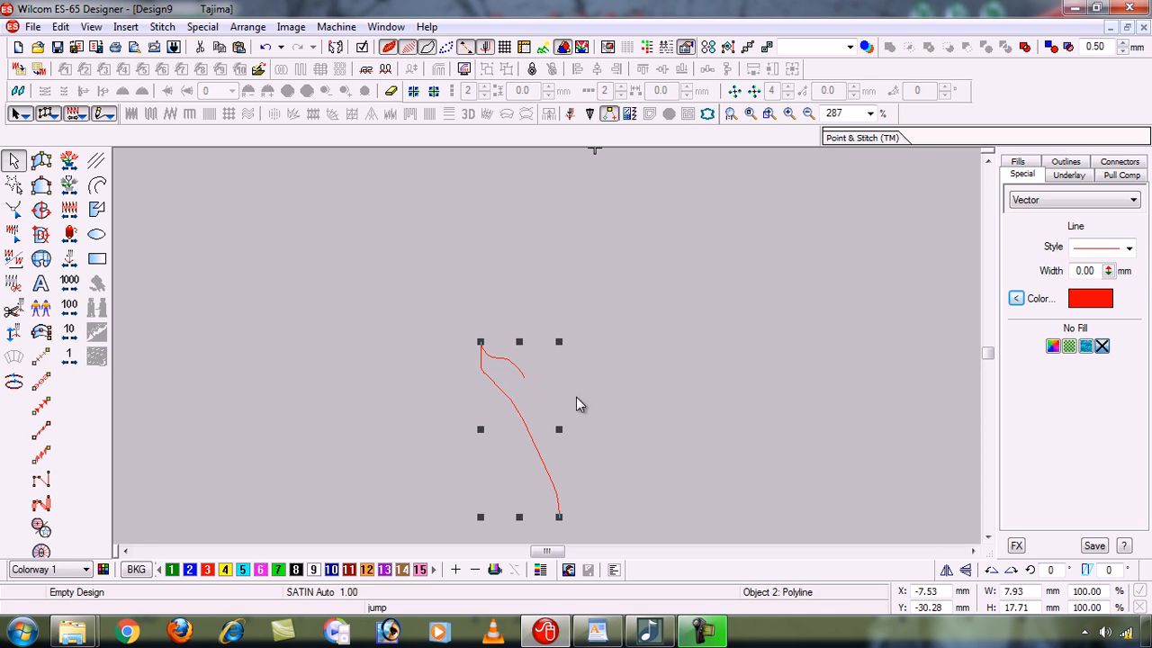
click(14, 211)
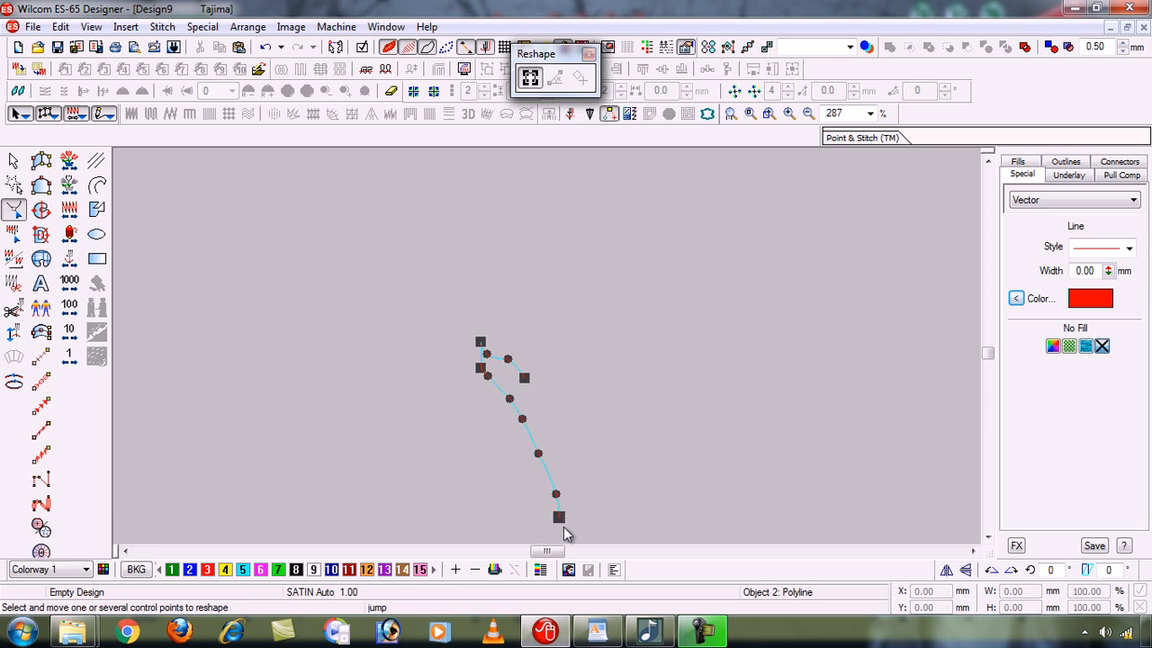
right_click(539, 453)
click(537, 456)
click(522, 419)
click(513, 398)
click(556, 487)
click(480, 369)
click(480, 371)
key(Escape)
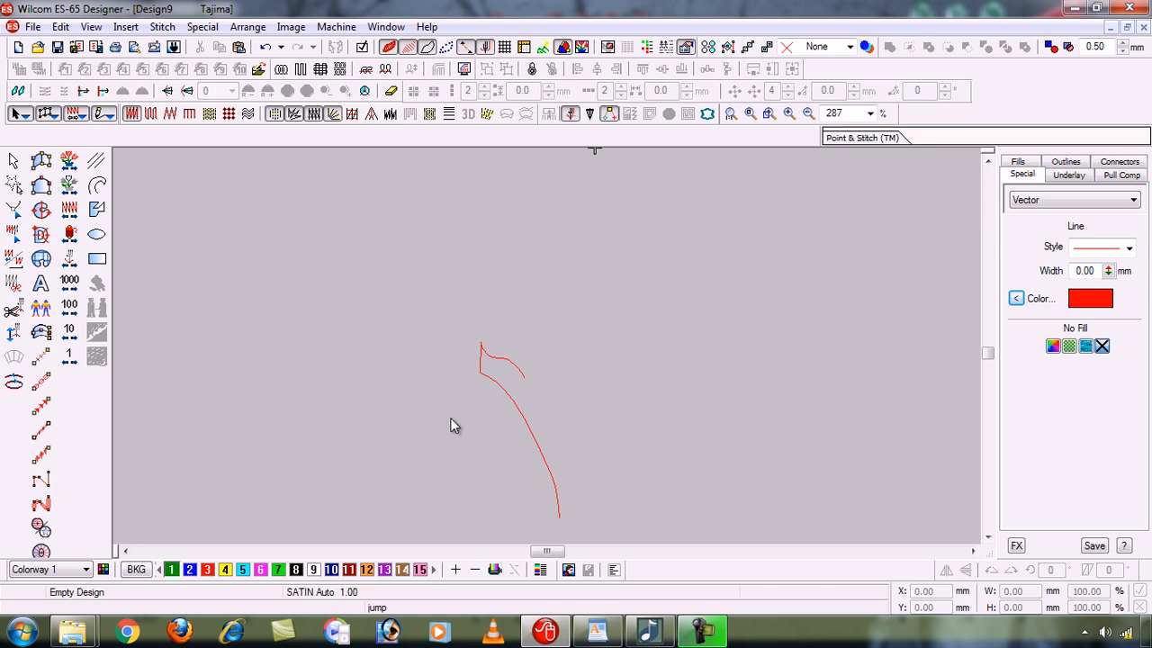
click(14, 166)
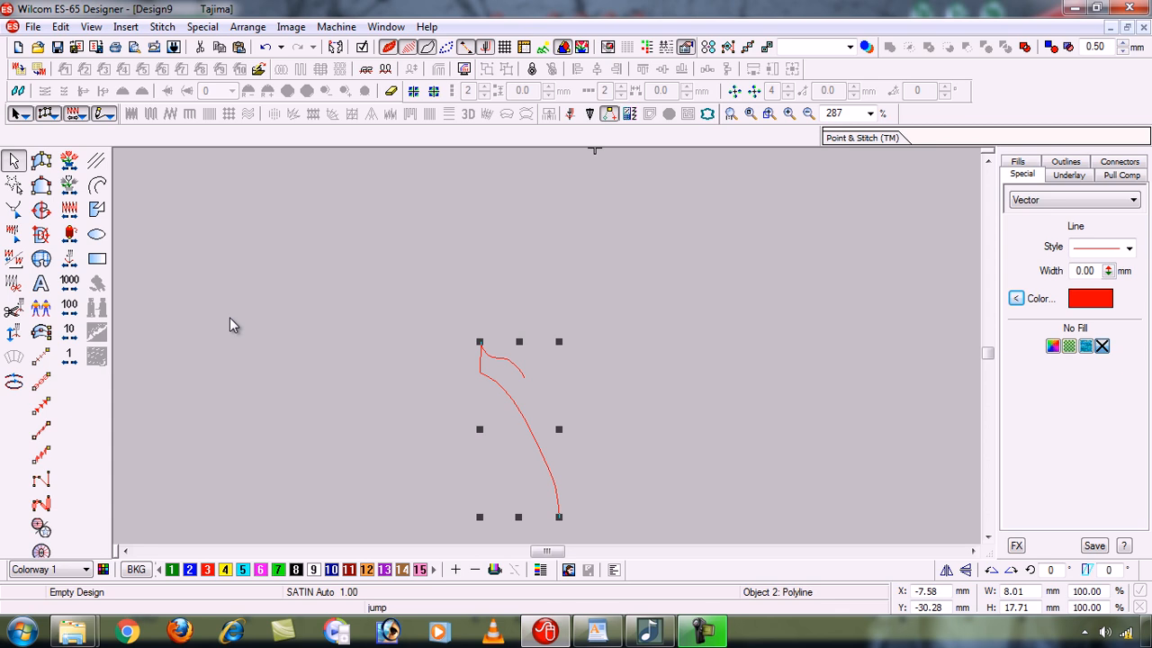
Check the curved polyline's control points in Reshape, leave it deselected and show the background bitmap again.
click(14, 211)
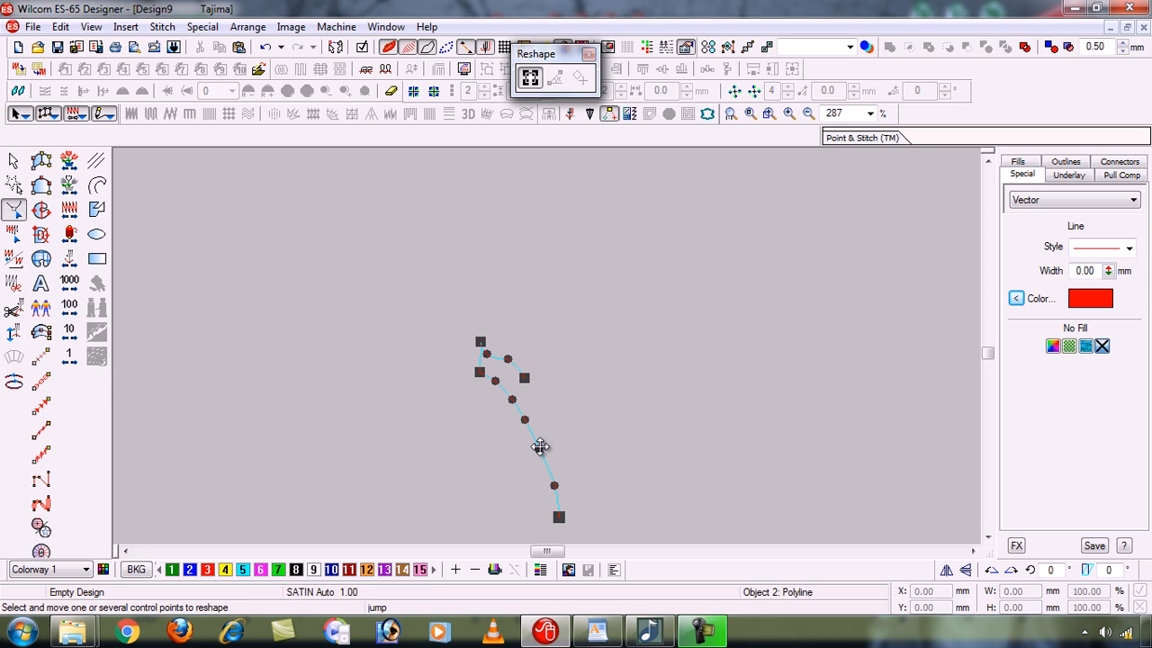
key(Escape)
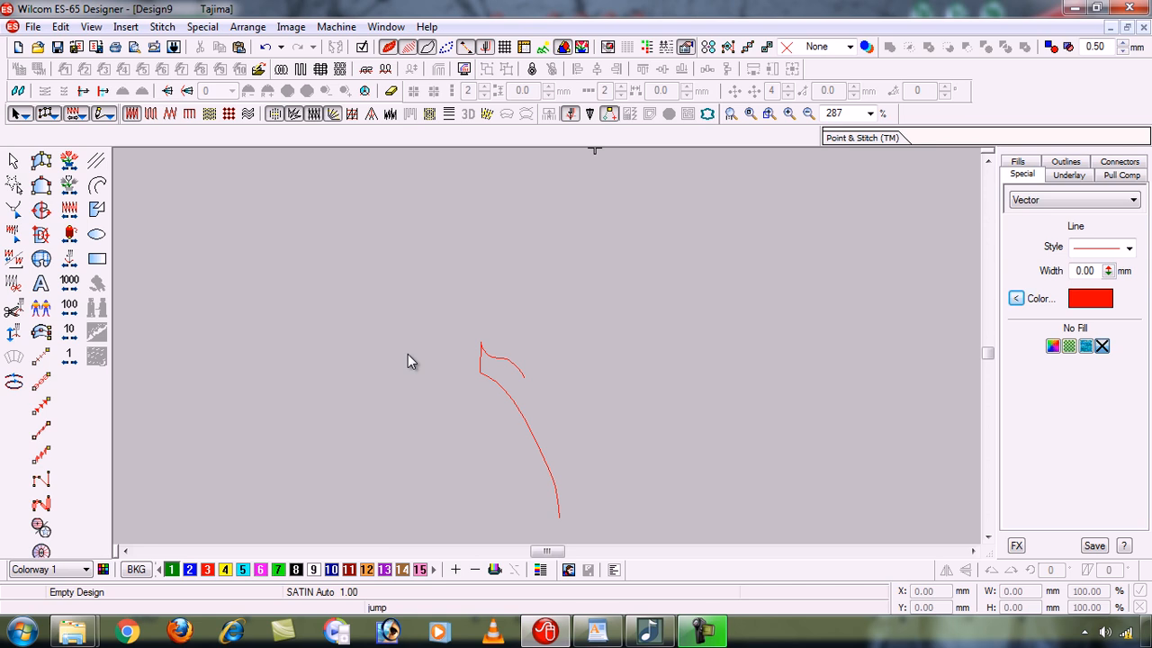
key(b)
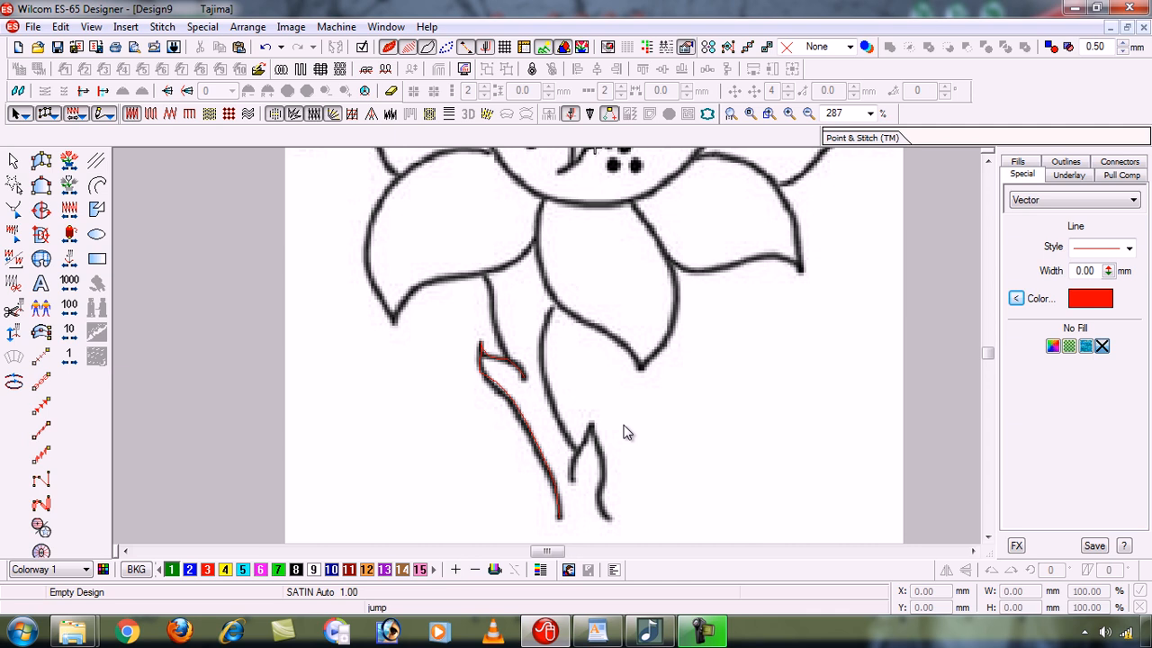
Trace the stem's left edge from the upper thorn up to the petal's underside with a new curved polyline.
click(97, 184)
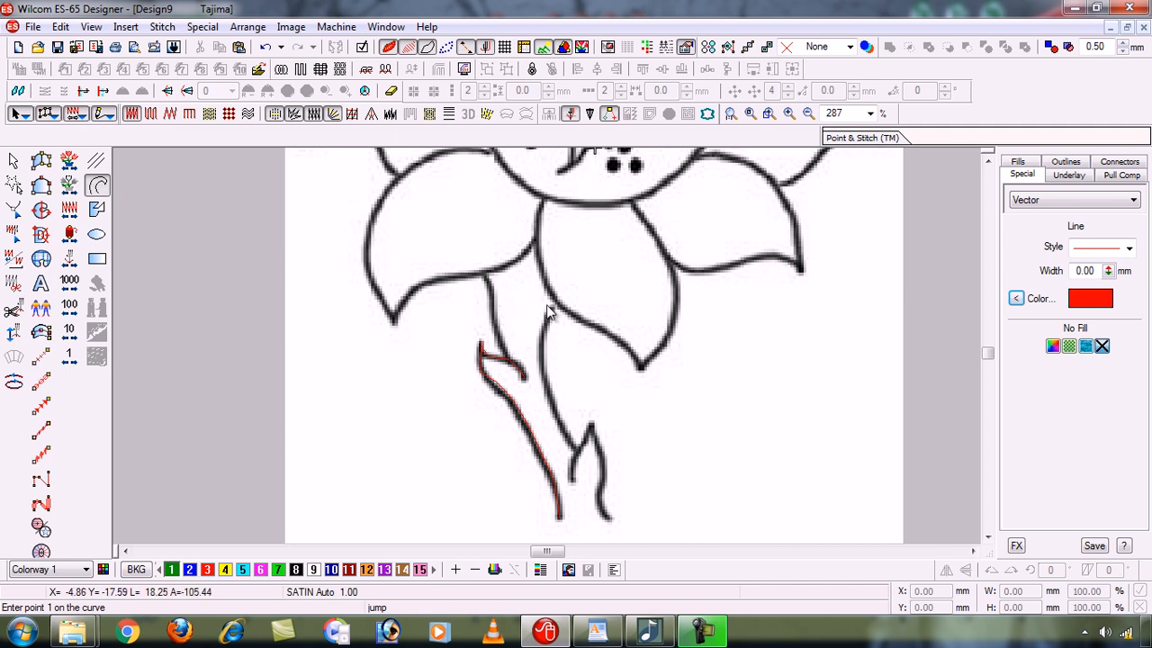
click(508, 365)
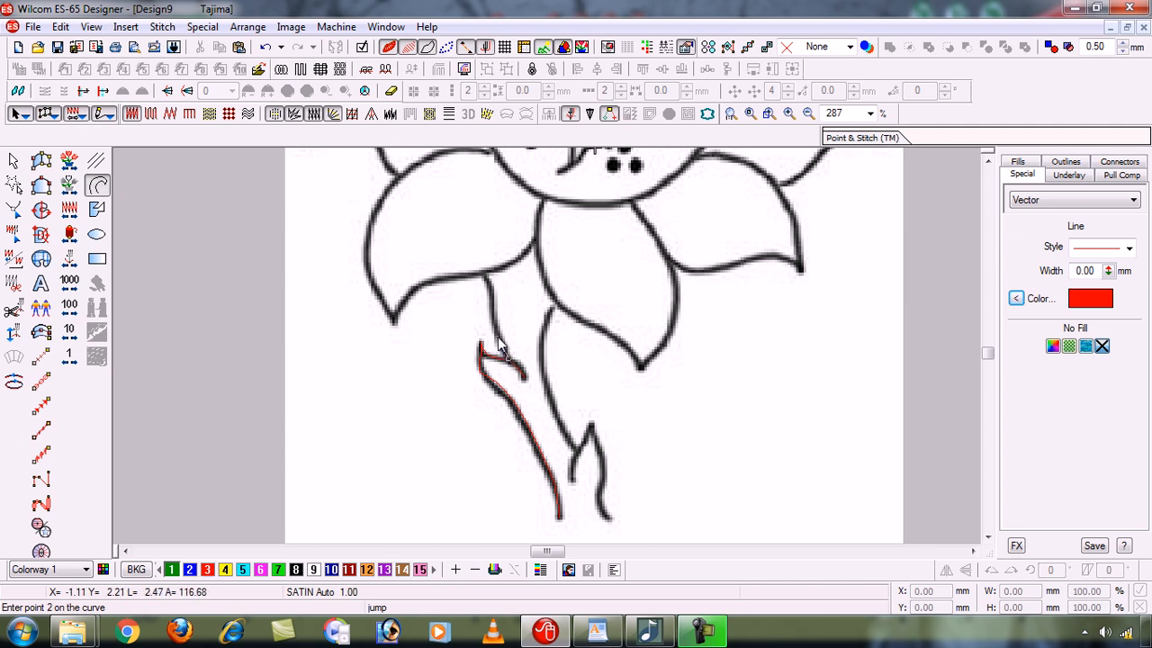
click(498, 343)
click(494, 314)
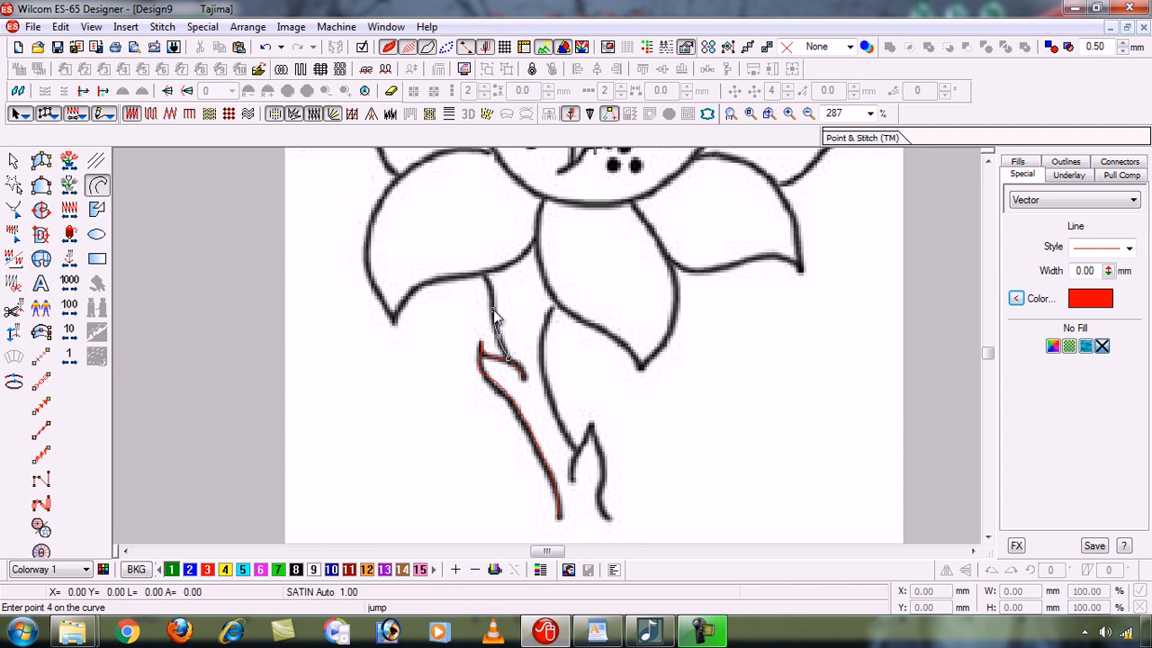
click(492, 292)
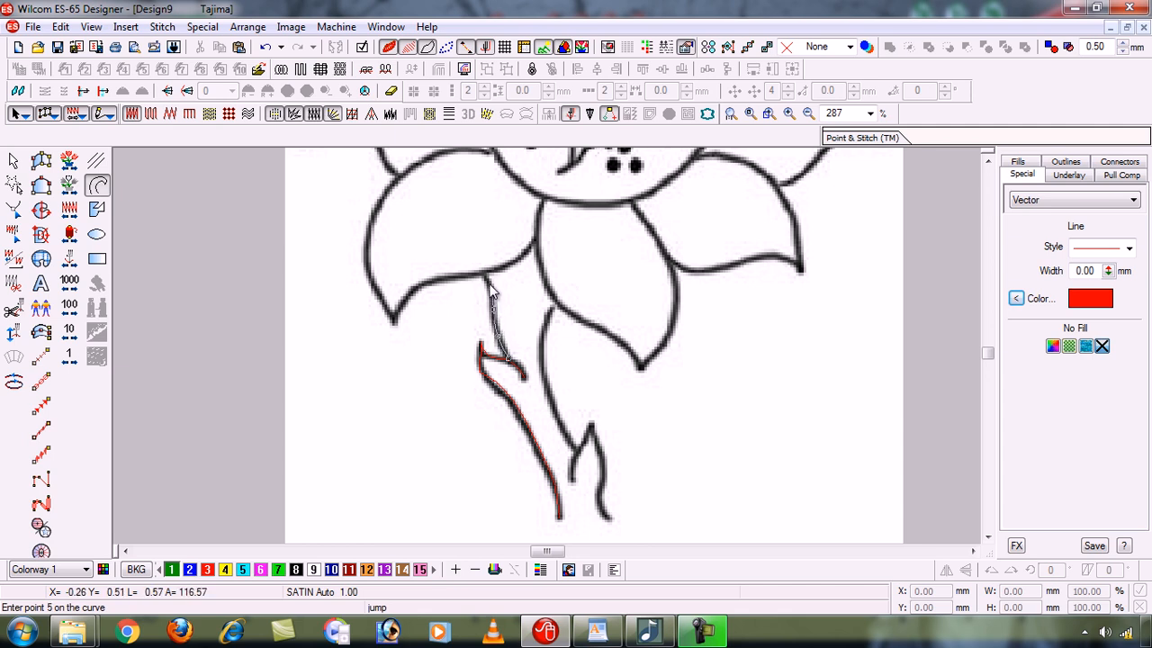
click(484, 273)
key(Return)
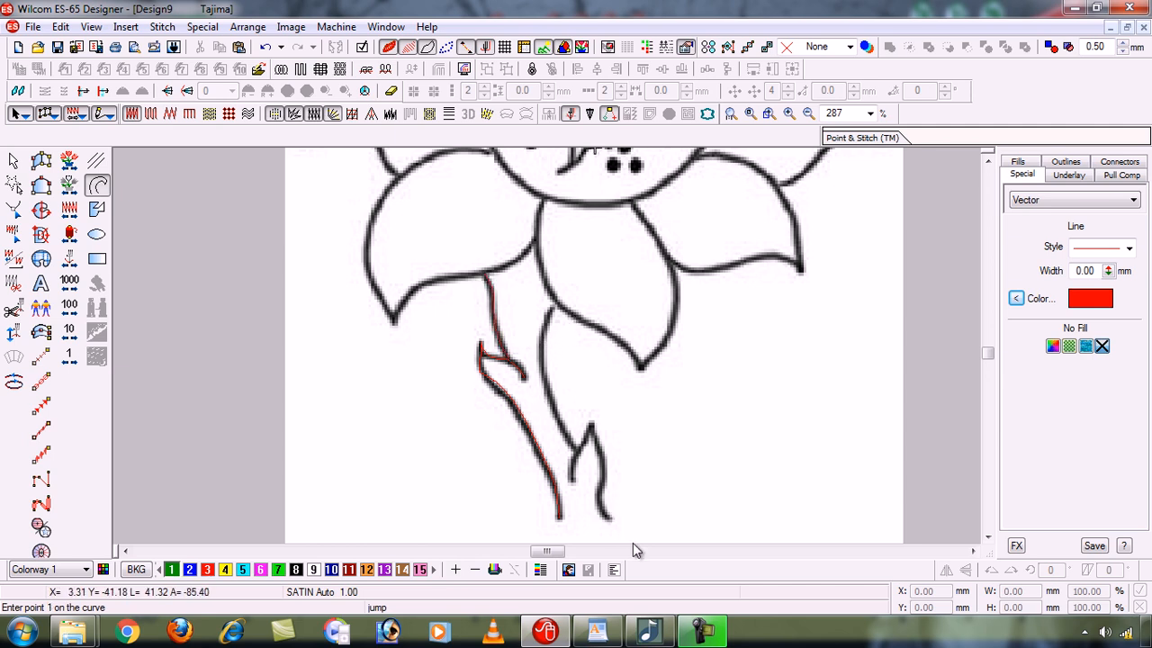
click(702, 633)
click(702, 633)
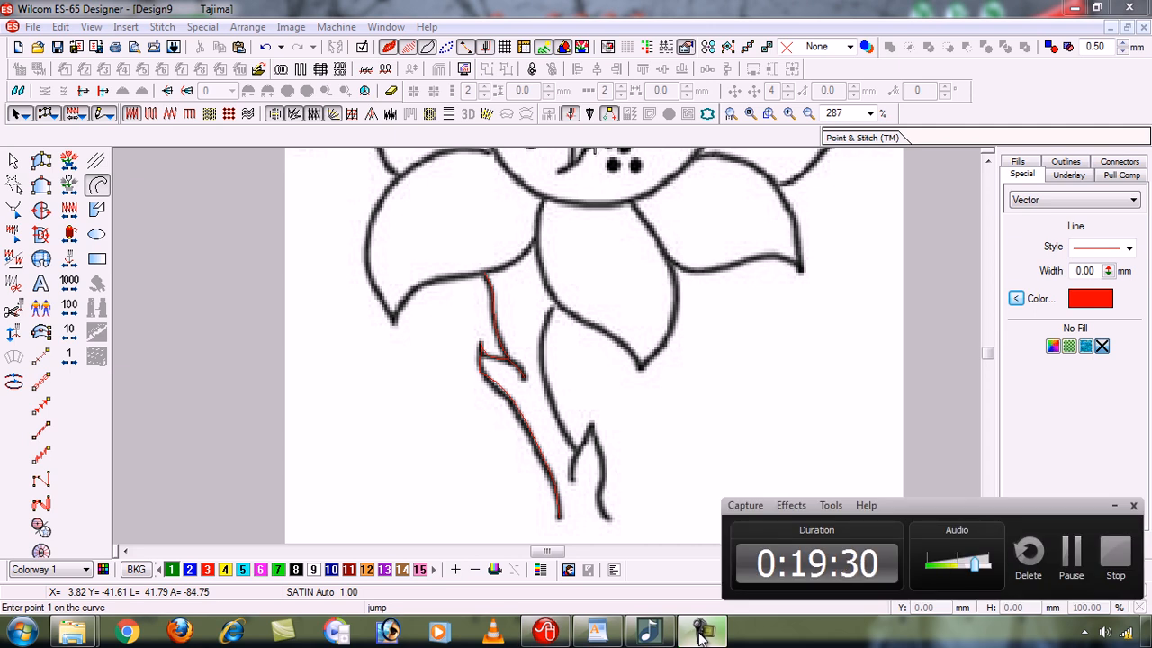
Start a polyline at the lower end of the stem's right edge and run it with curve points up to the lower thorn's tip.
click(608, 518)
click(598, 496)
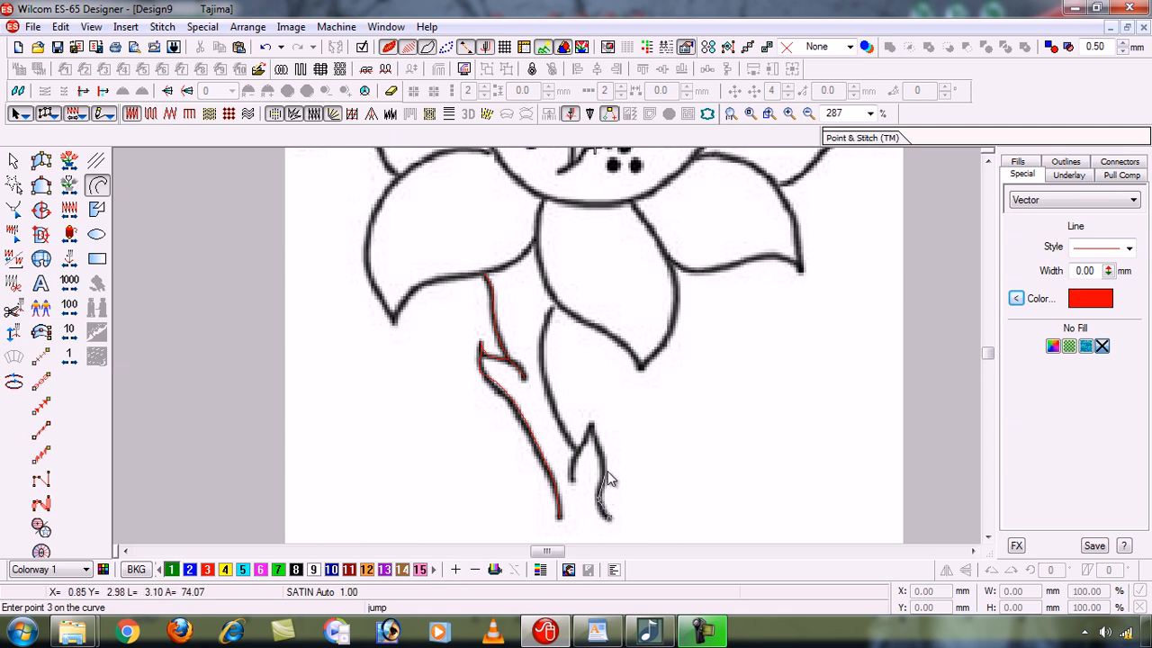
click(604, 467)
click(603, 457)
click(592, 423)
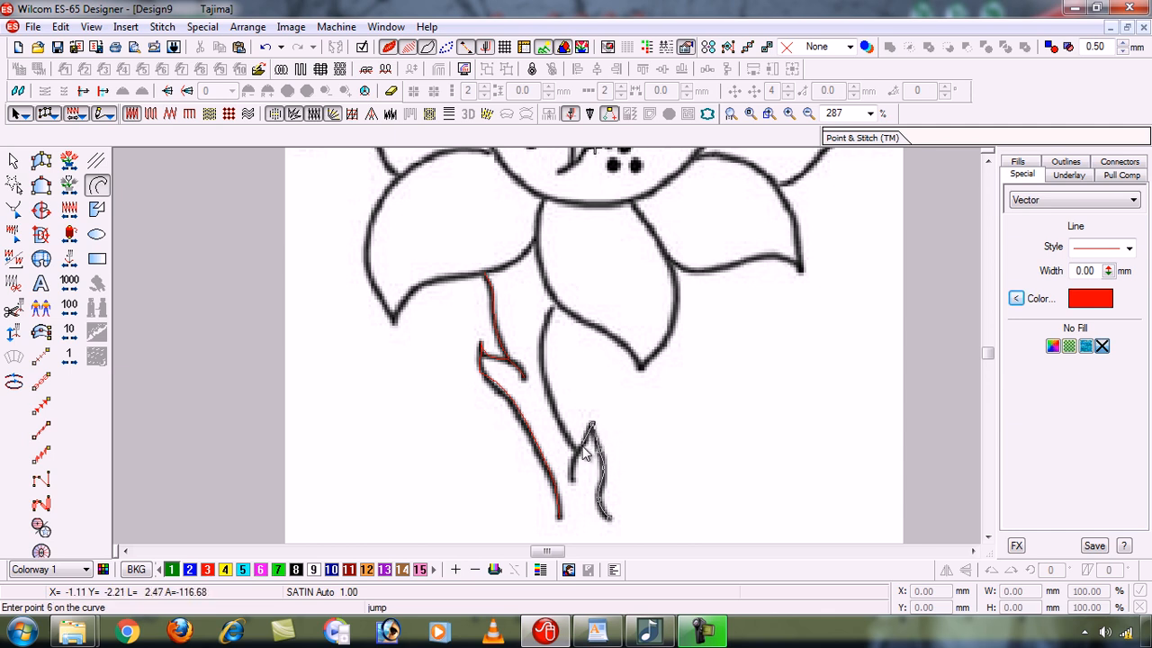
Continue the polyline from the lower thorn's tip down to its inner end, replacing the misplaced last curve points, and complete it.
click(585, 443)
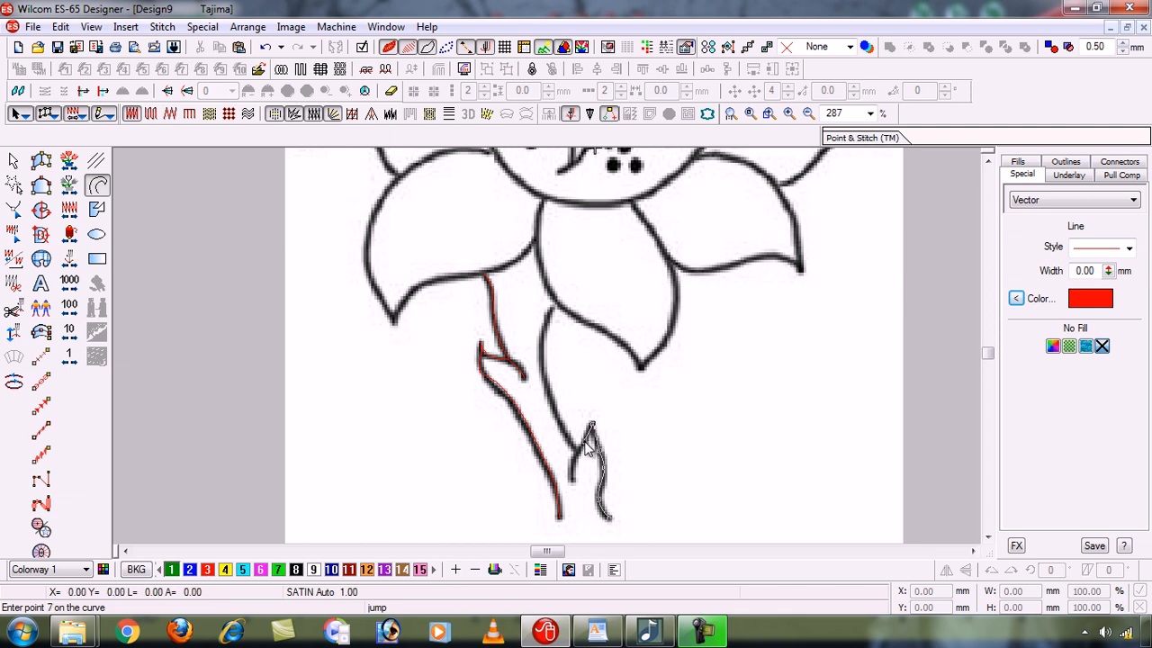
click(572, 481)
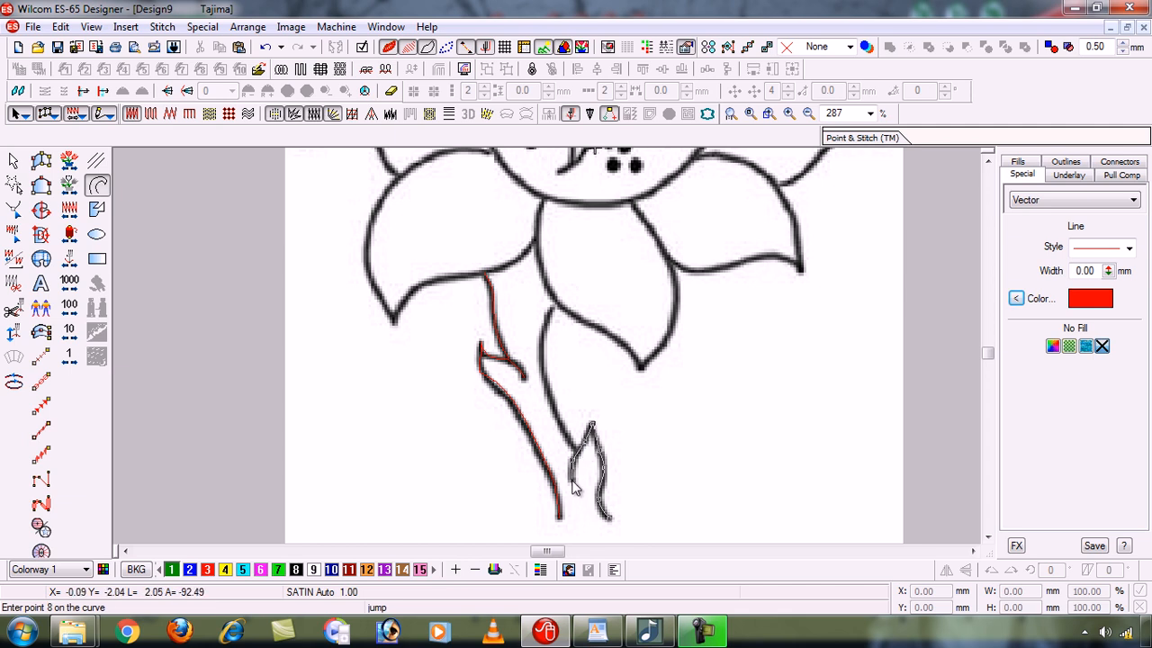
click(576, 487)
key(BackSpace)
key(BackSpace)
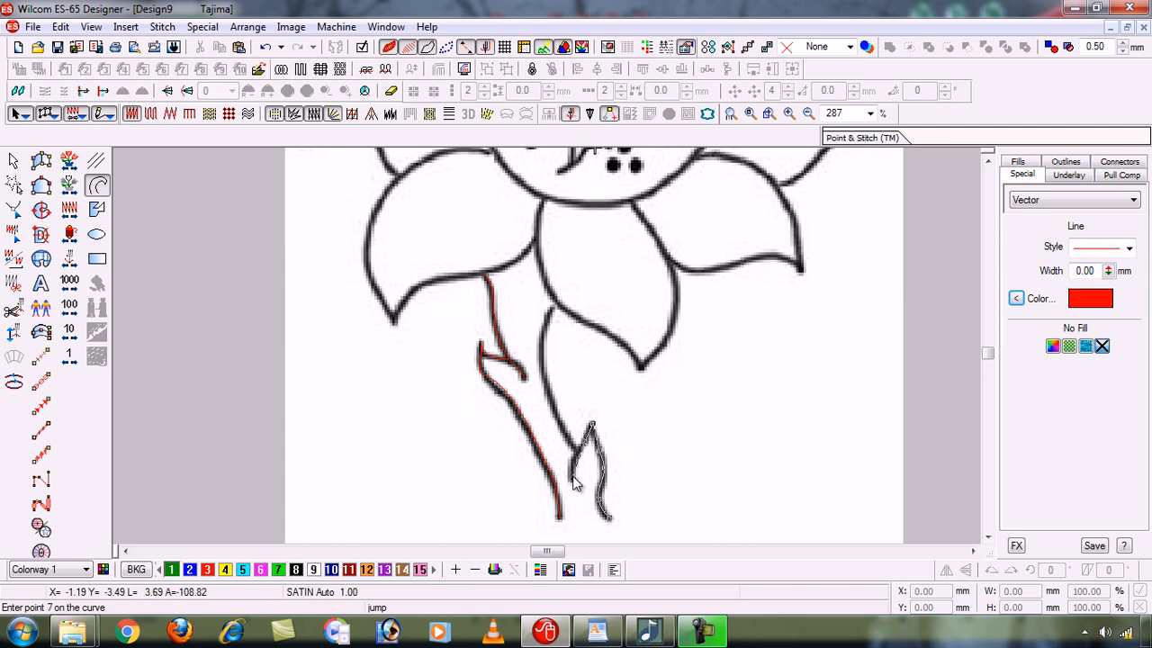
click(576, 468)
click(576, 490)
key(Return)
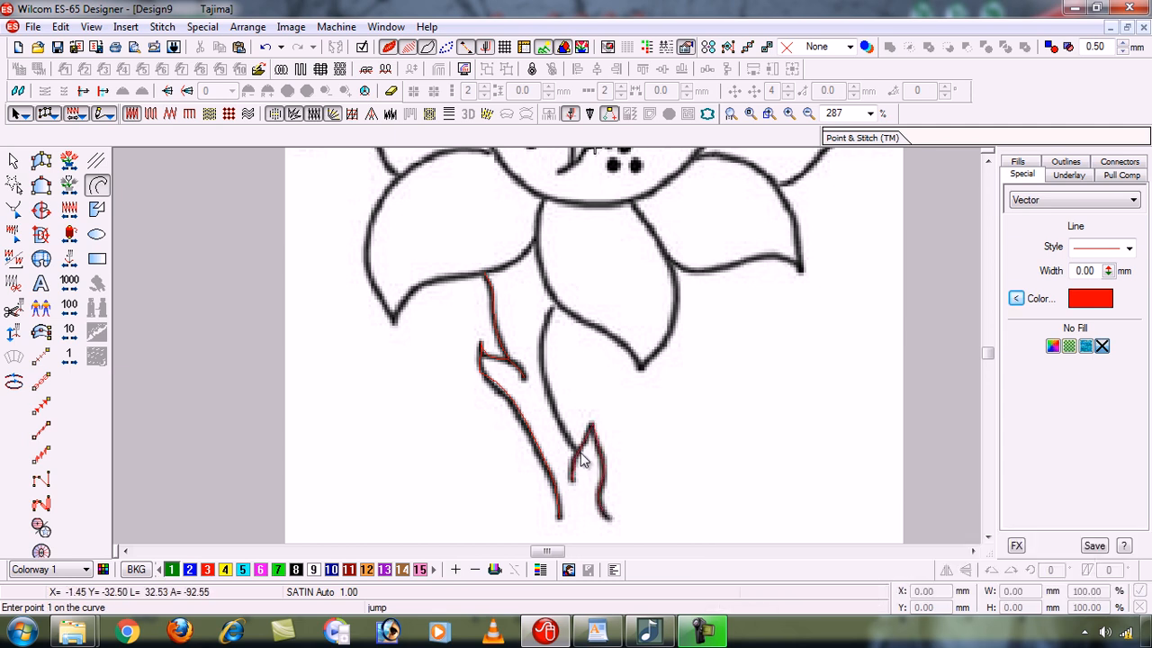
Trace the stem's right edge from the lower thorn up to the bottom petal with a new curved polyline.
click(578, 451)
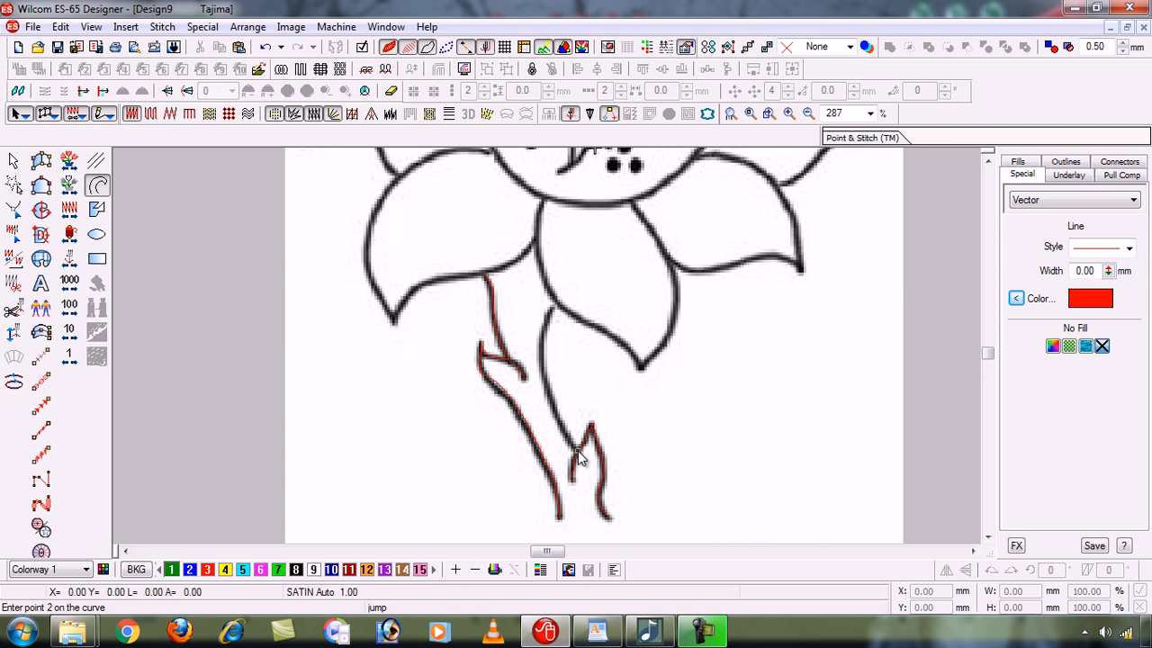
click(558, 419)
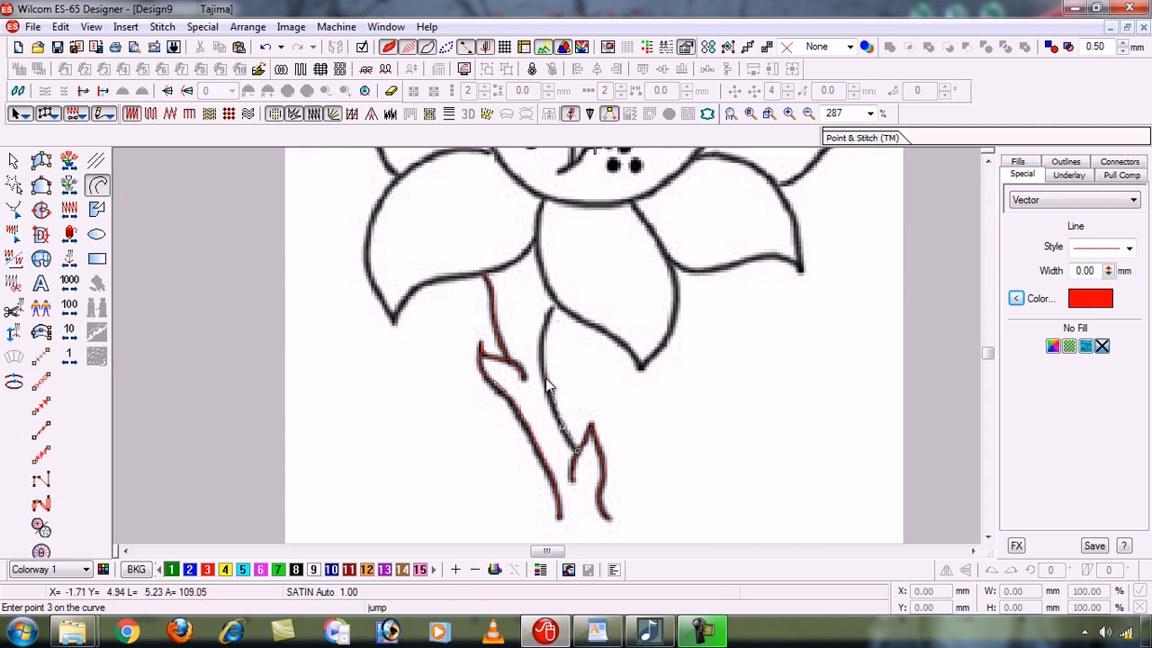
click(545, 380)
click(544, 346)
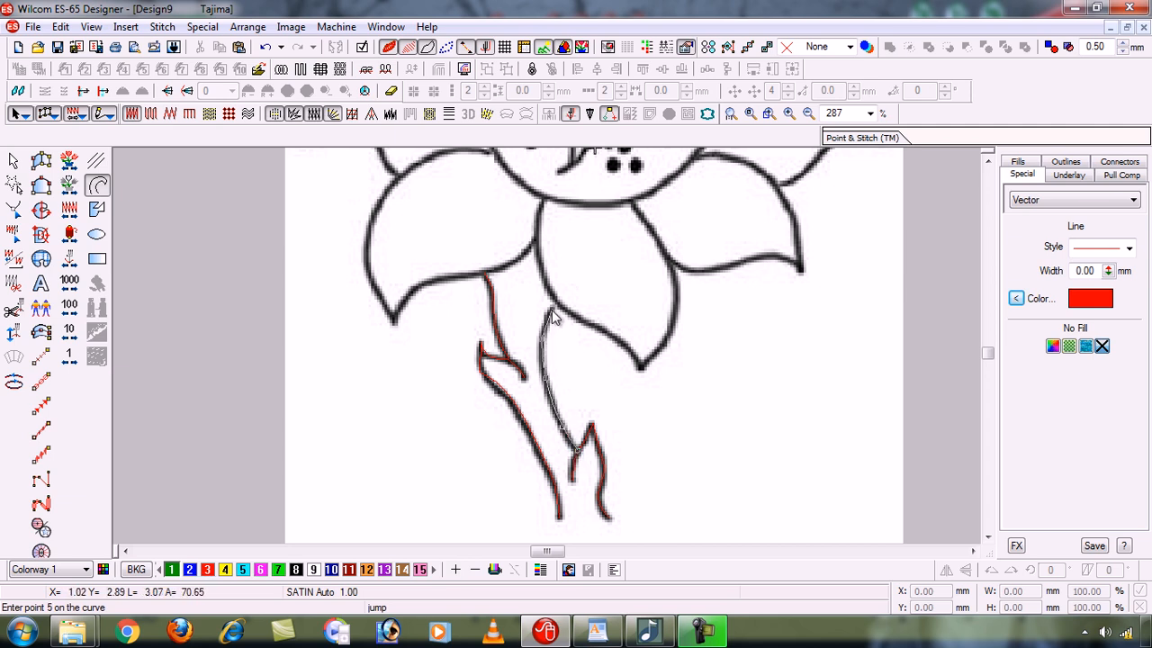
click(553, 307)
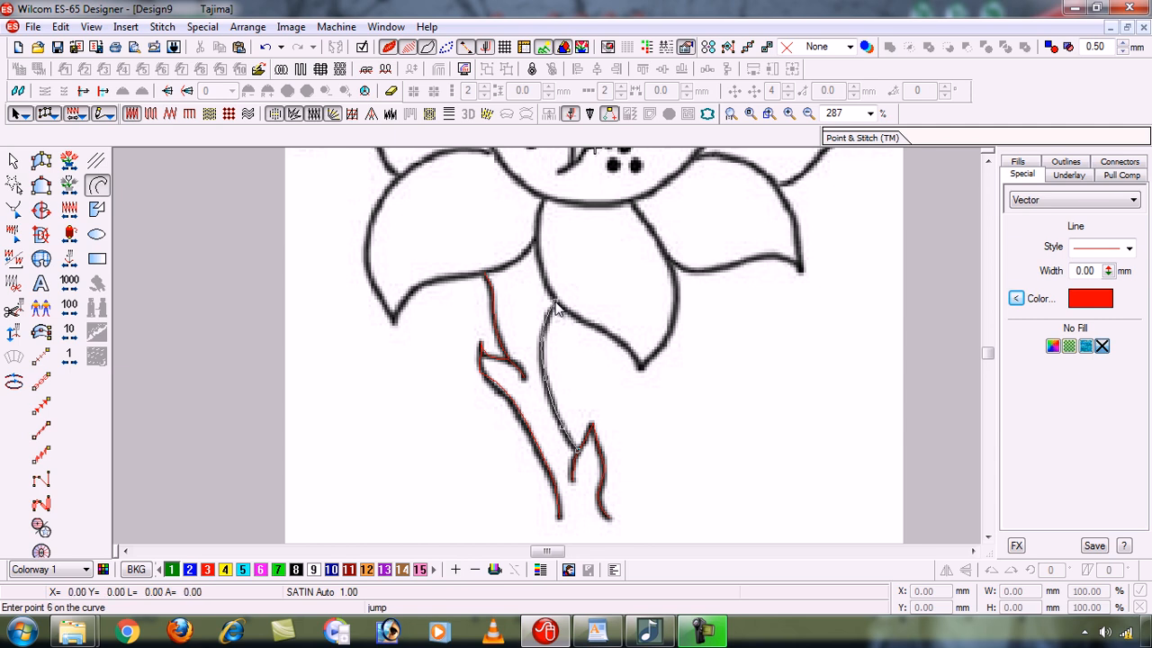
key(Return)
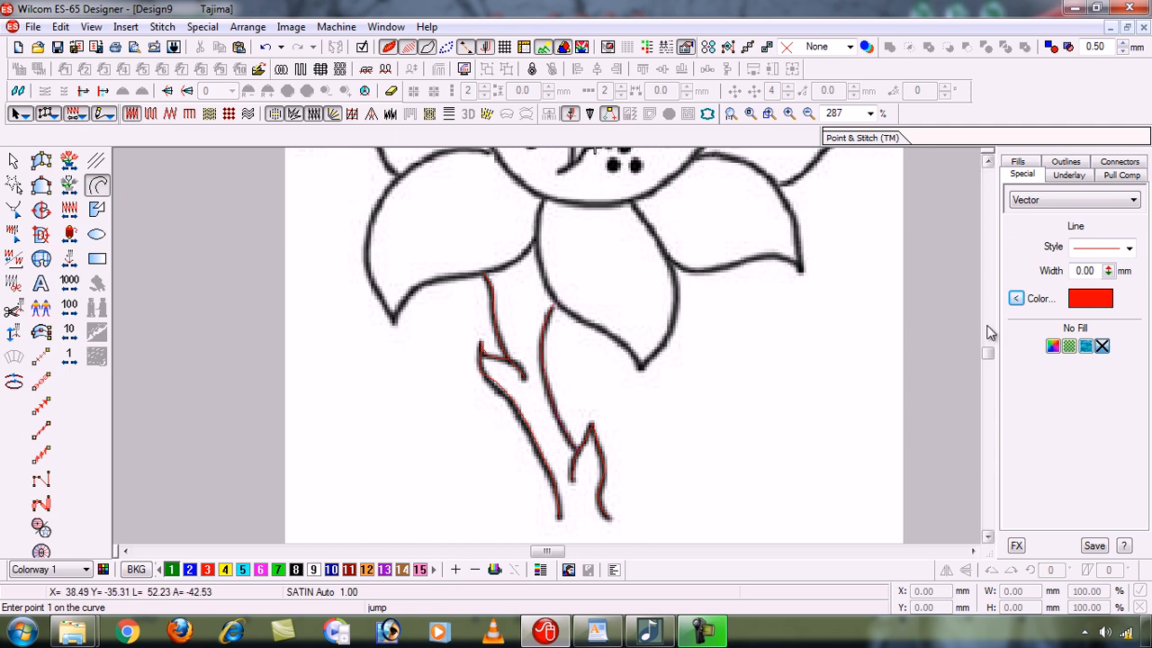
Start a polyline where the lower-left petal meets the bottom petal and run curve points along its underside to the petal's tip.
click(989, 160)
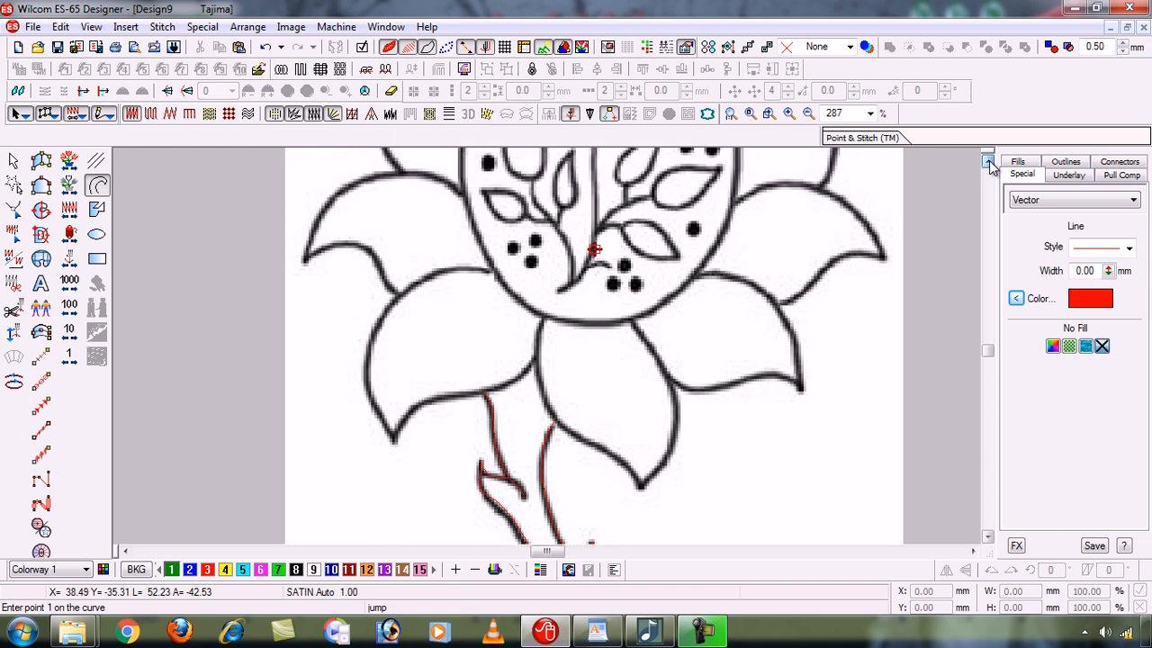
click(988, 160)
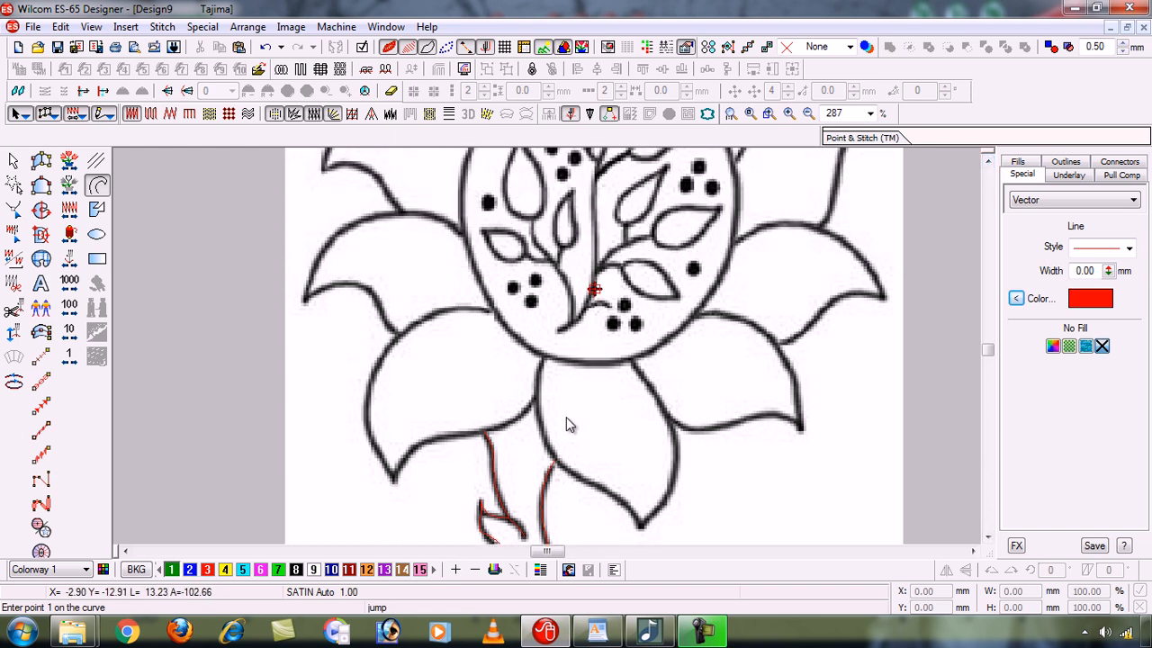
key(0)
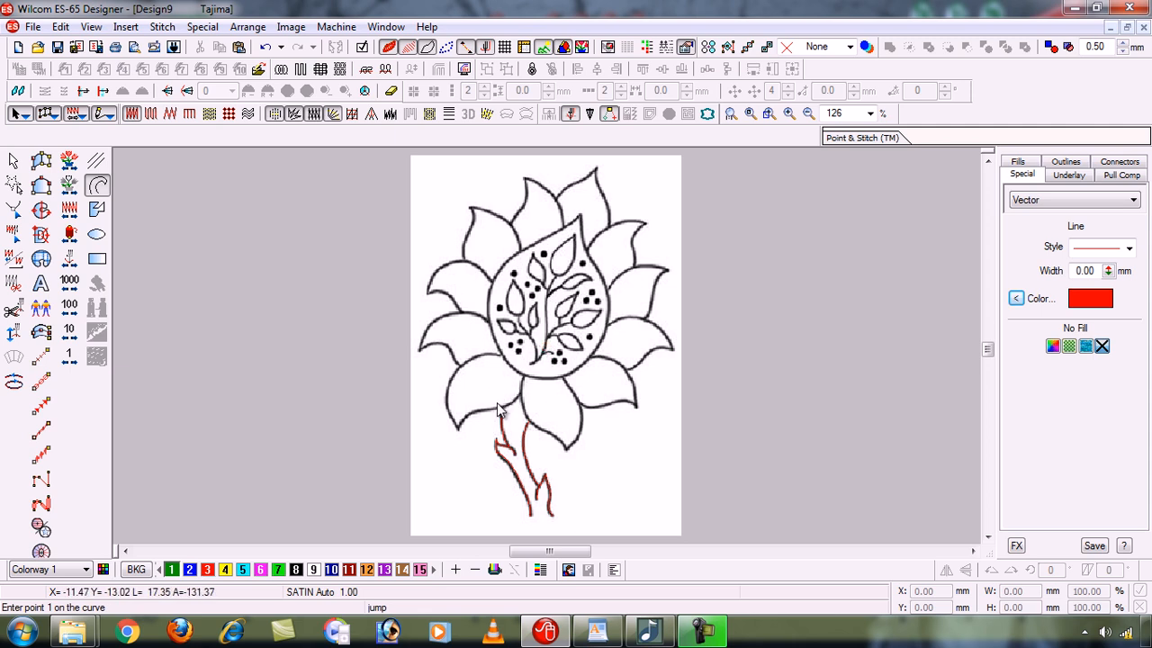
key(b)
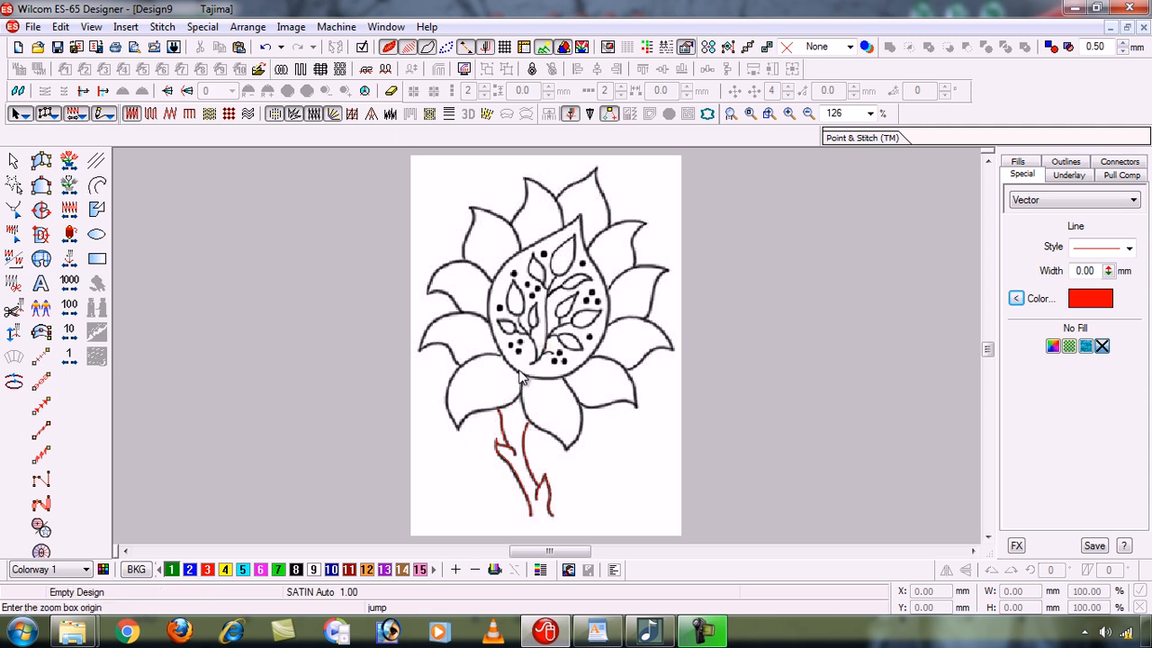
drag(423, 351, 548, 442)
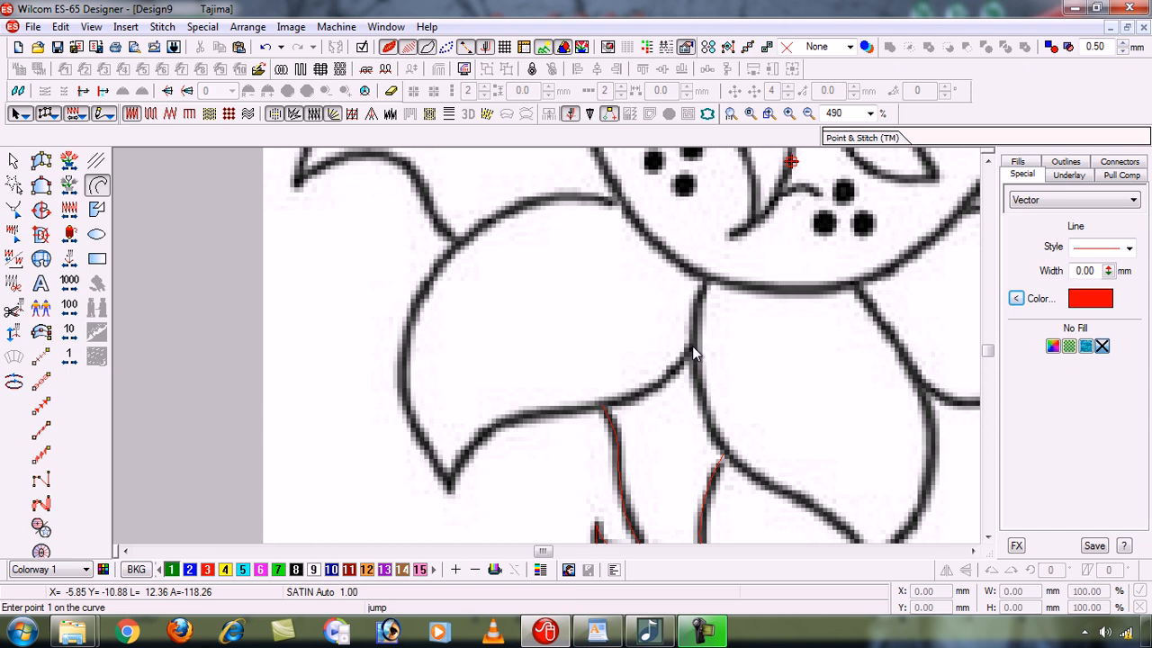
click(651, 390)
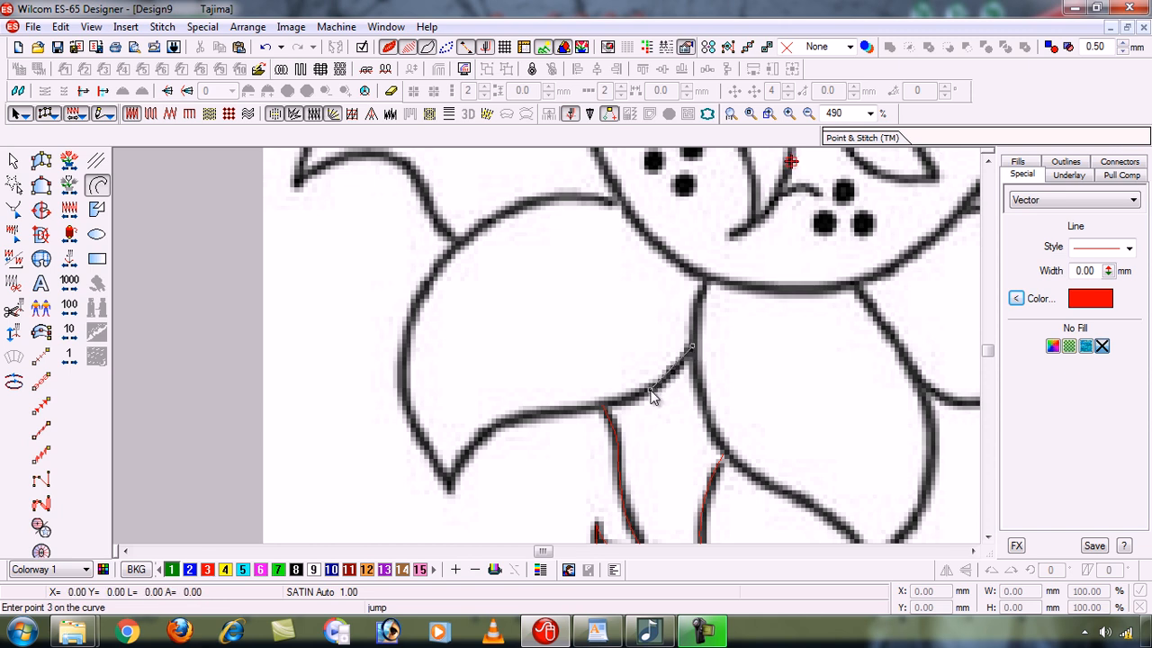
click(567, 410)
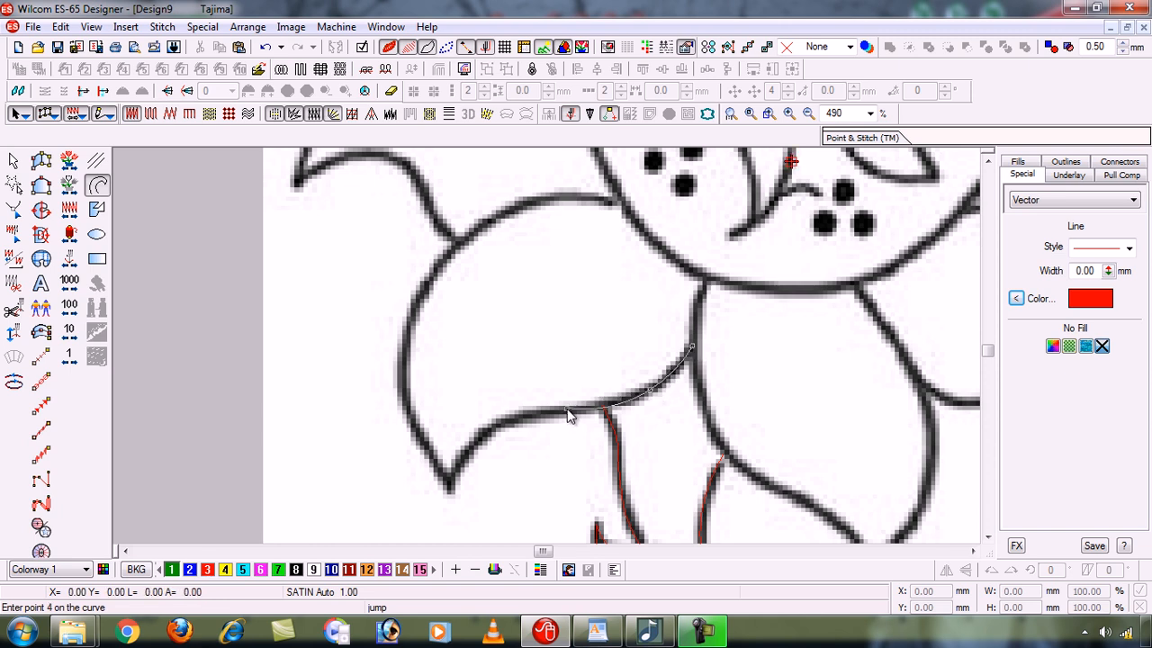
click(504, 422)
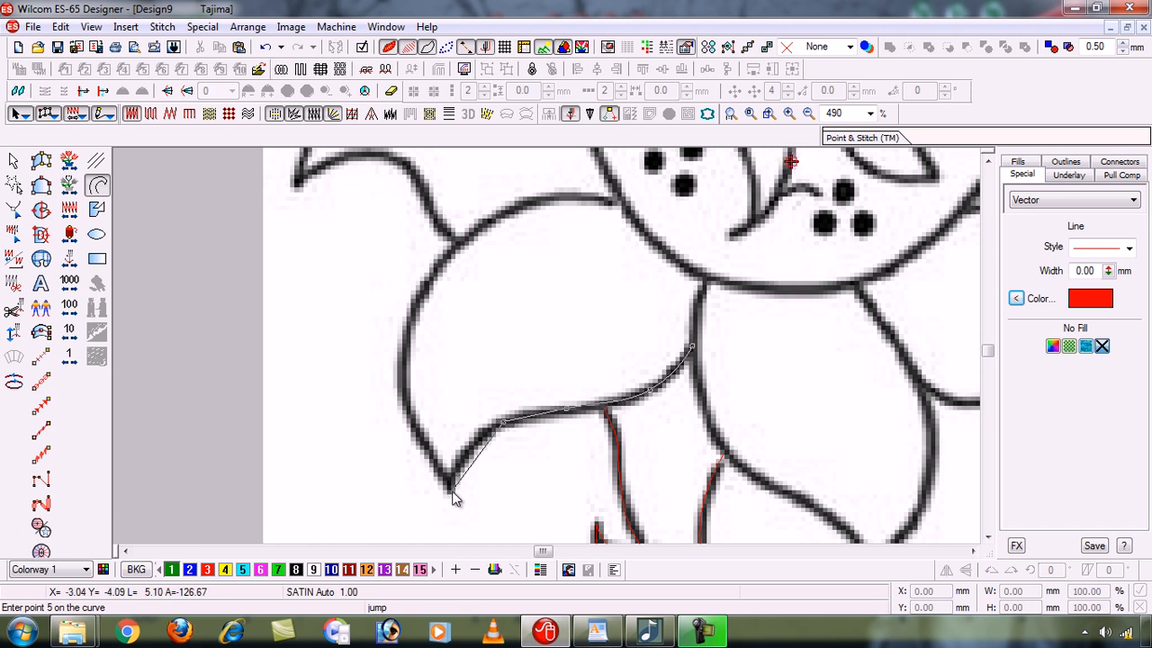
click(452, 491)
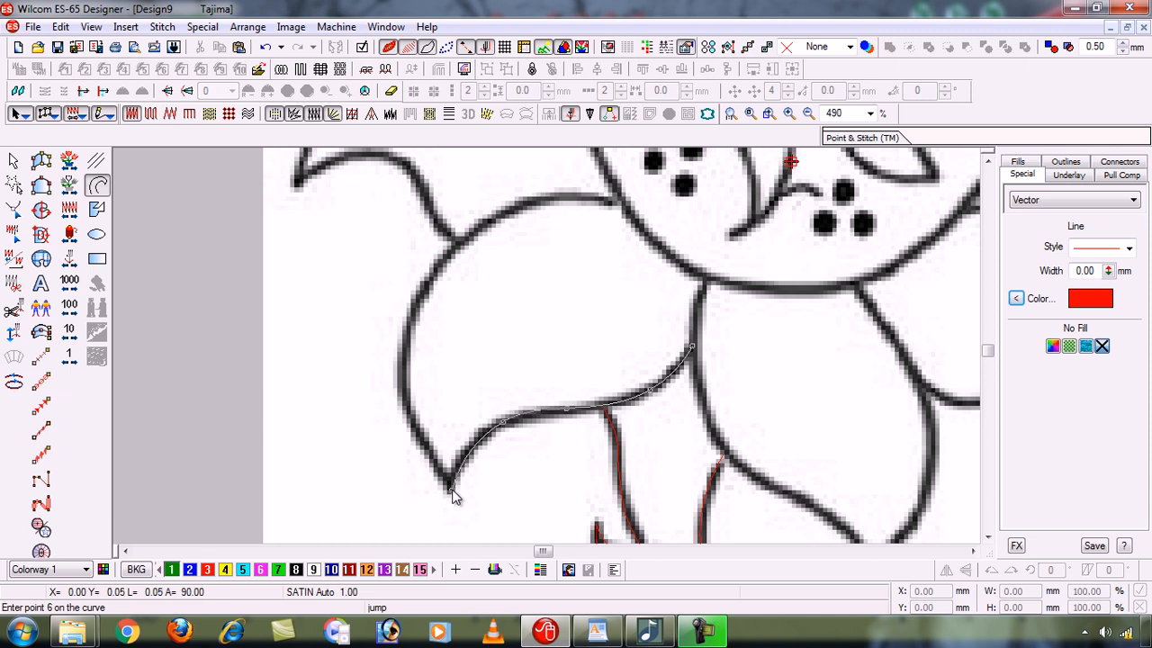
Continue the polyline from the lower-left petal's tip around its outer edge to the flower's centre outline and complete it.
click(419, 434)
click(402, 365)
click(433, 273)
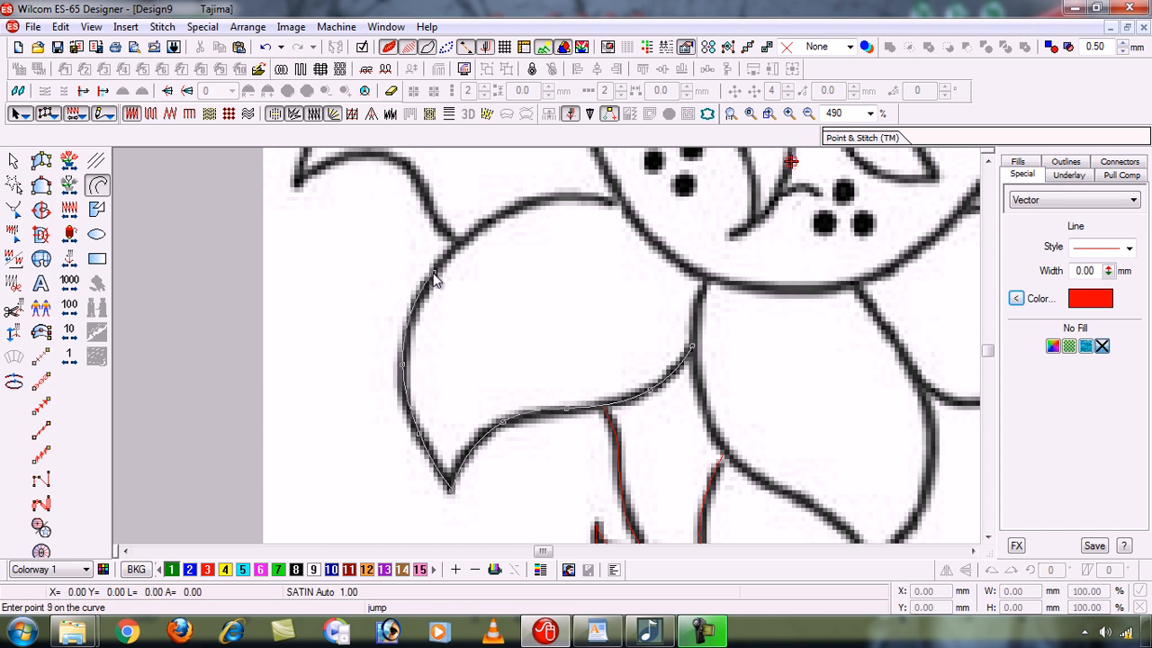
click(489, 220)
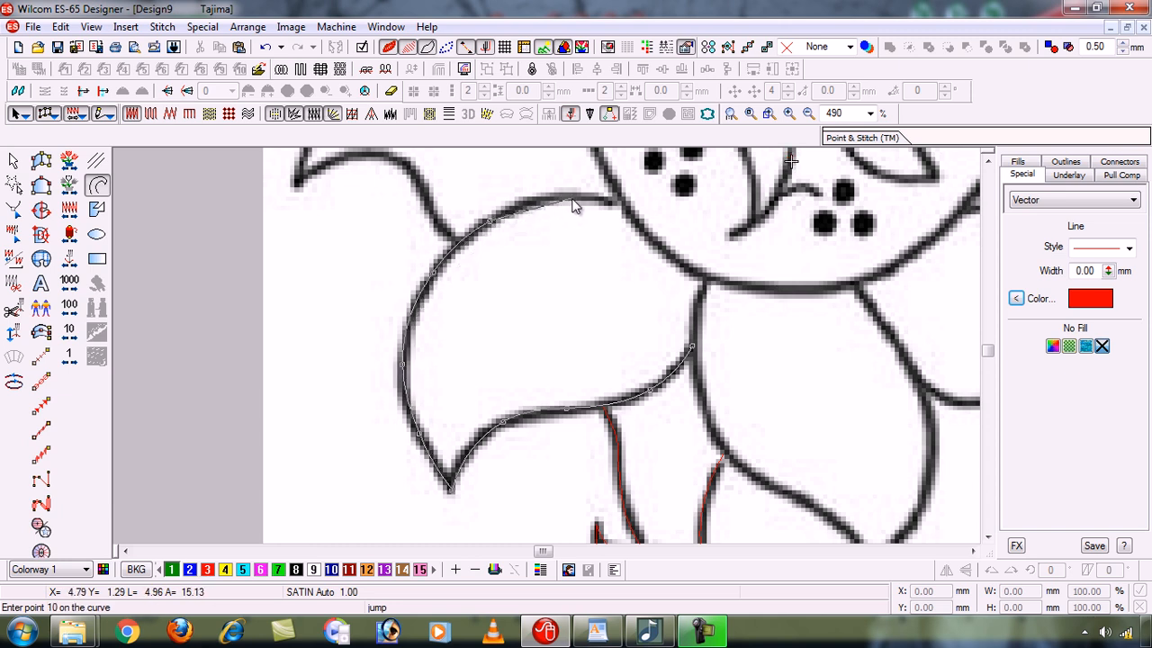
click(567, 202)
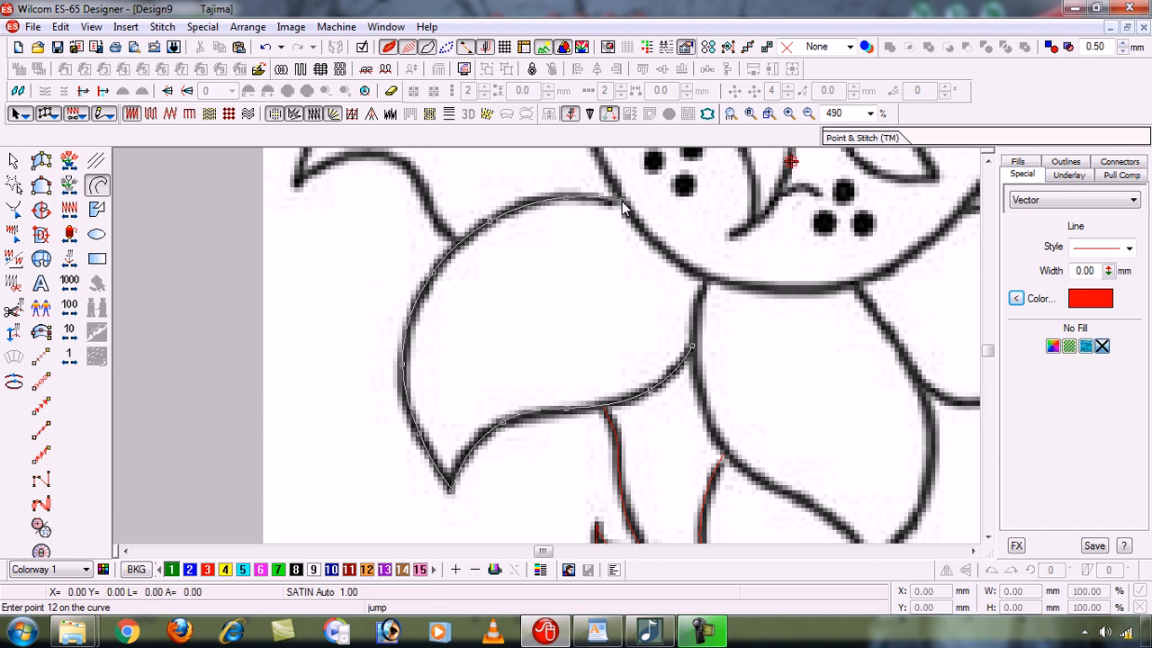
key(Return)
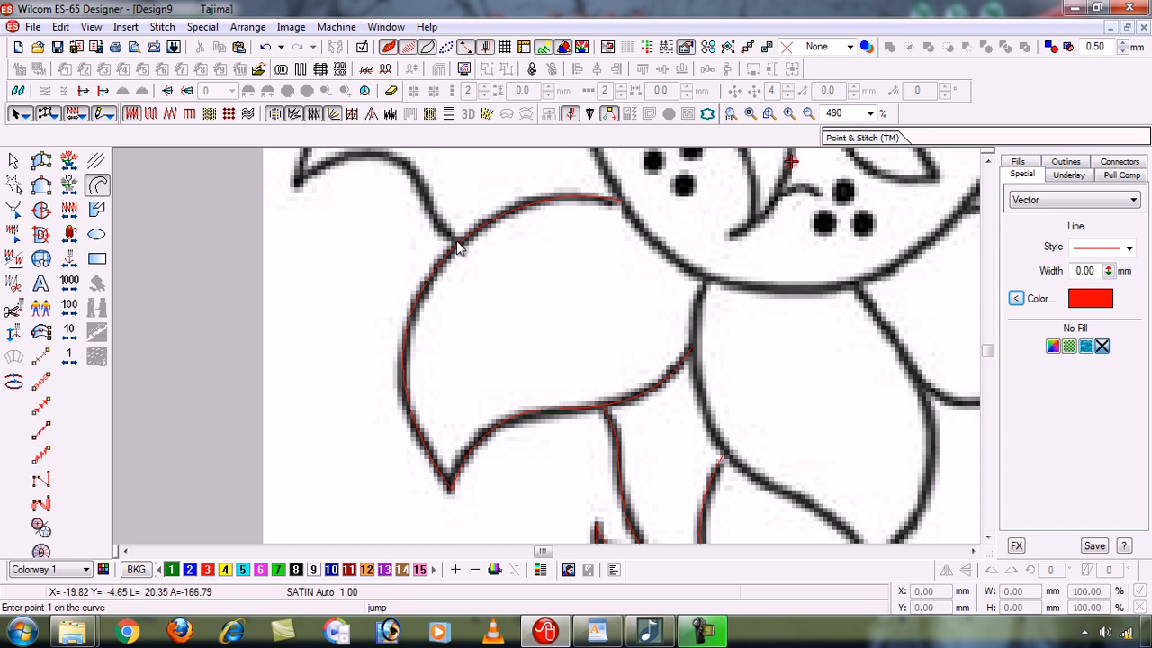
key(shift+z)
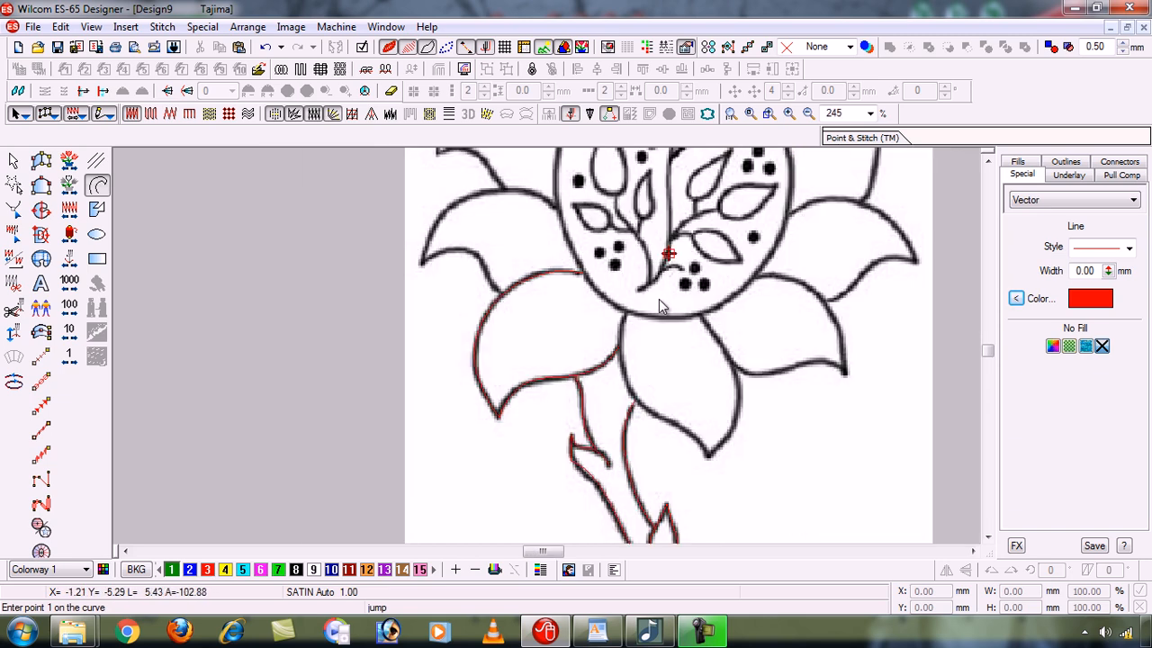
key(b)
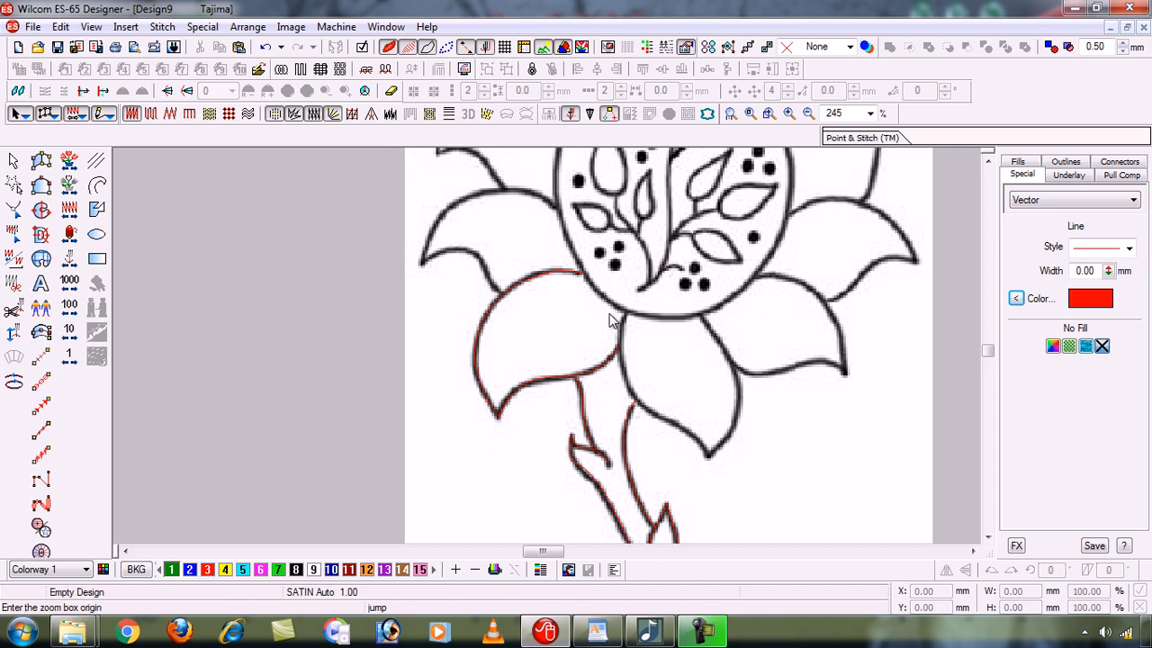
Try to trace the petal above the lower-left petal with a curved polyline around its tip to the flower's centre outline.
click(610, 319)
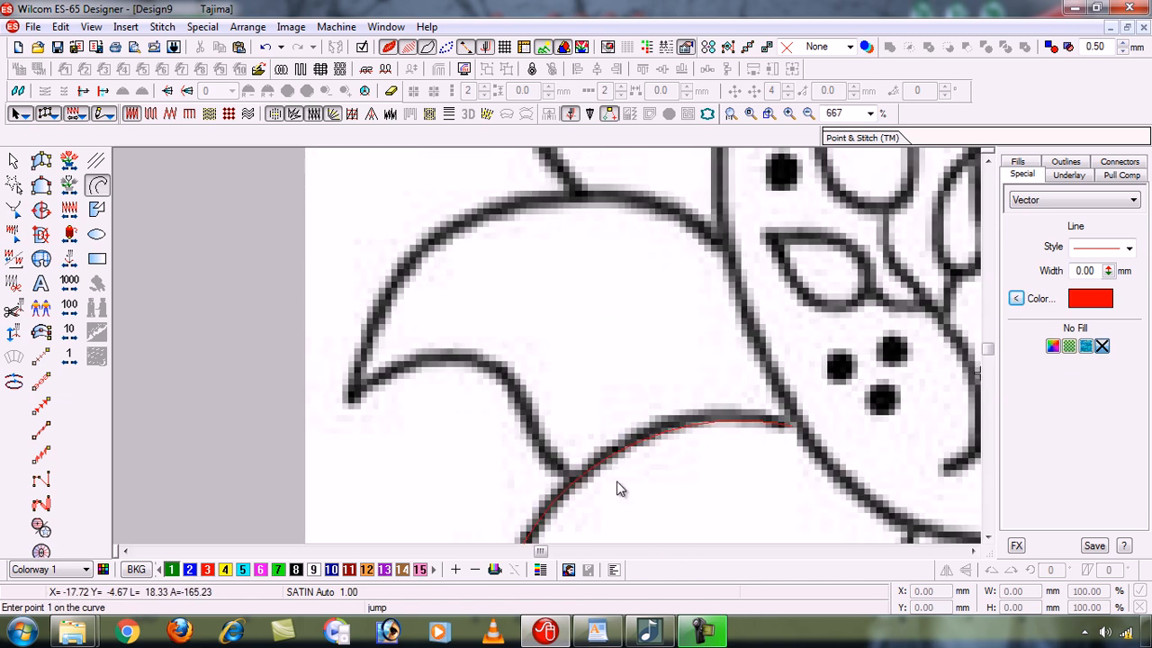
click(573, 481)
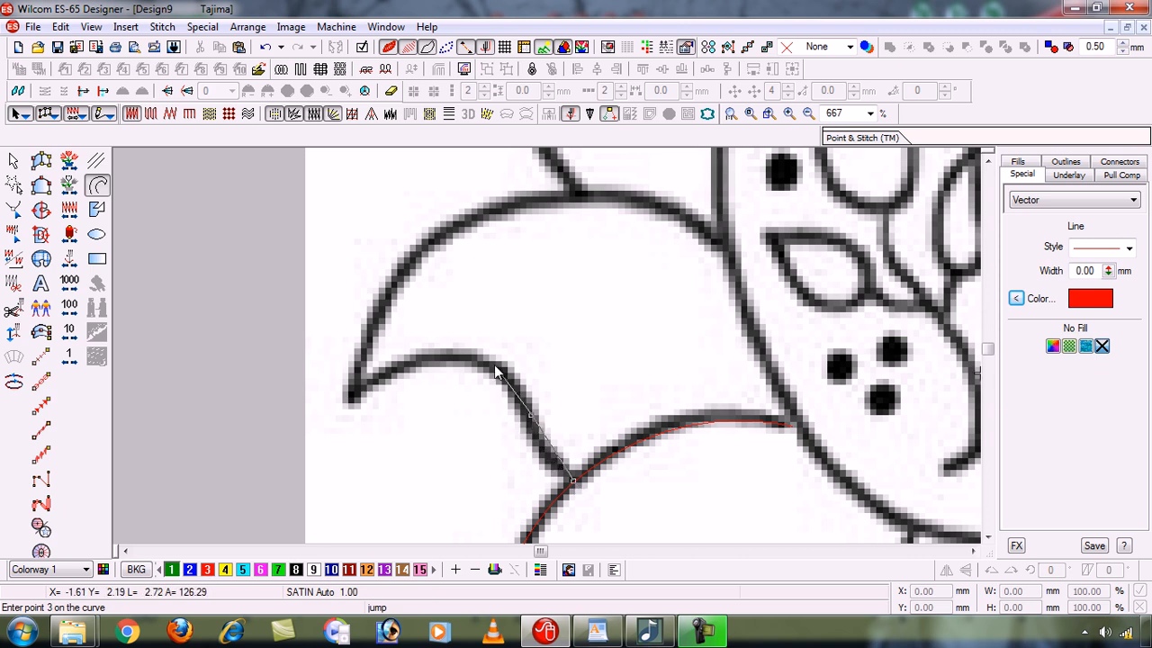
click(415, 362)
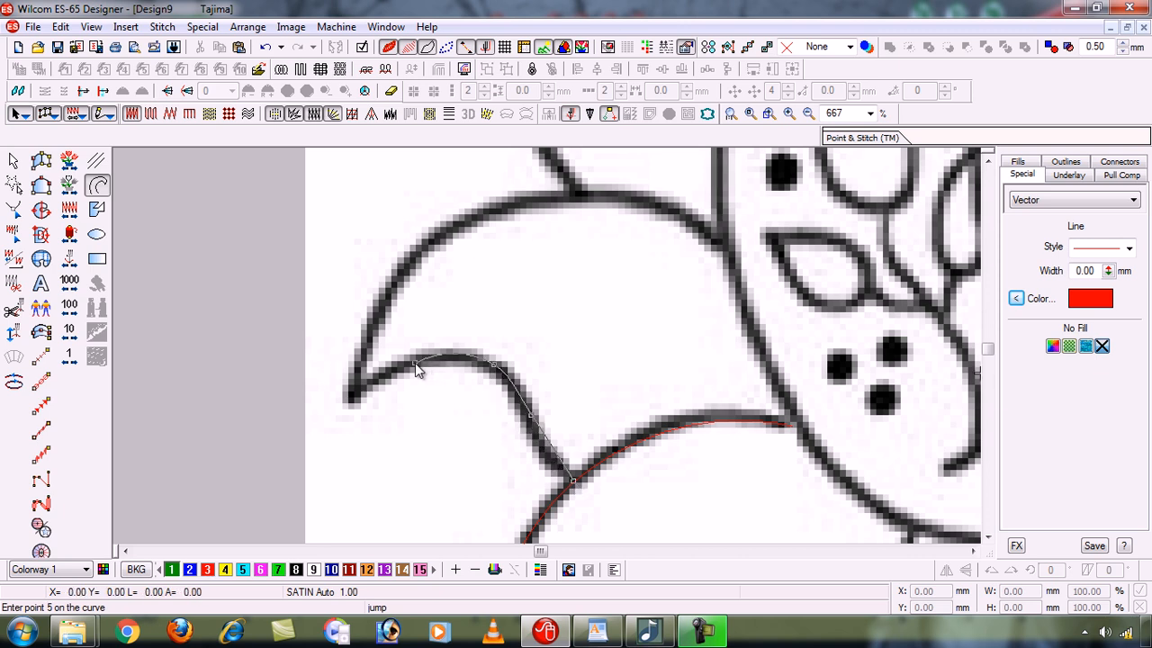
click(352, 398)
click(391, 289)
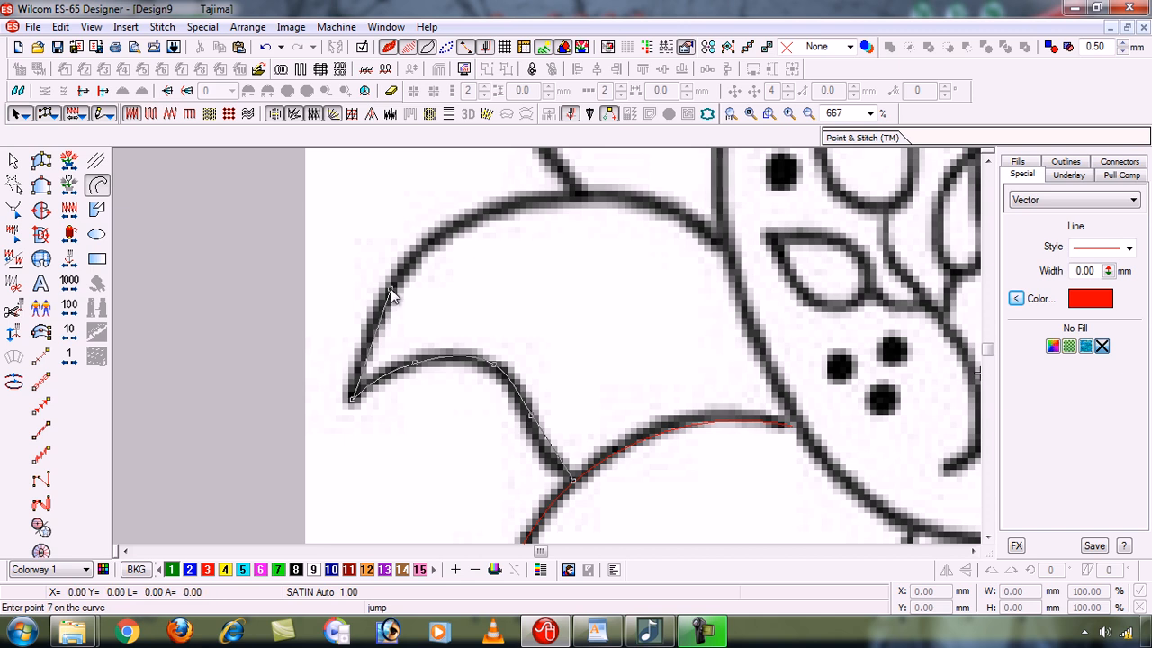
click(468, 222)
click(576, 196)
click(667, 207)
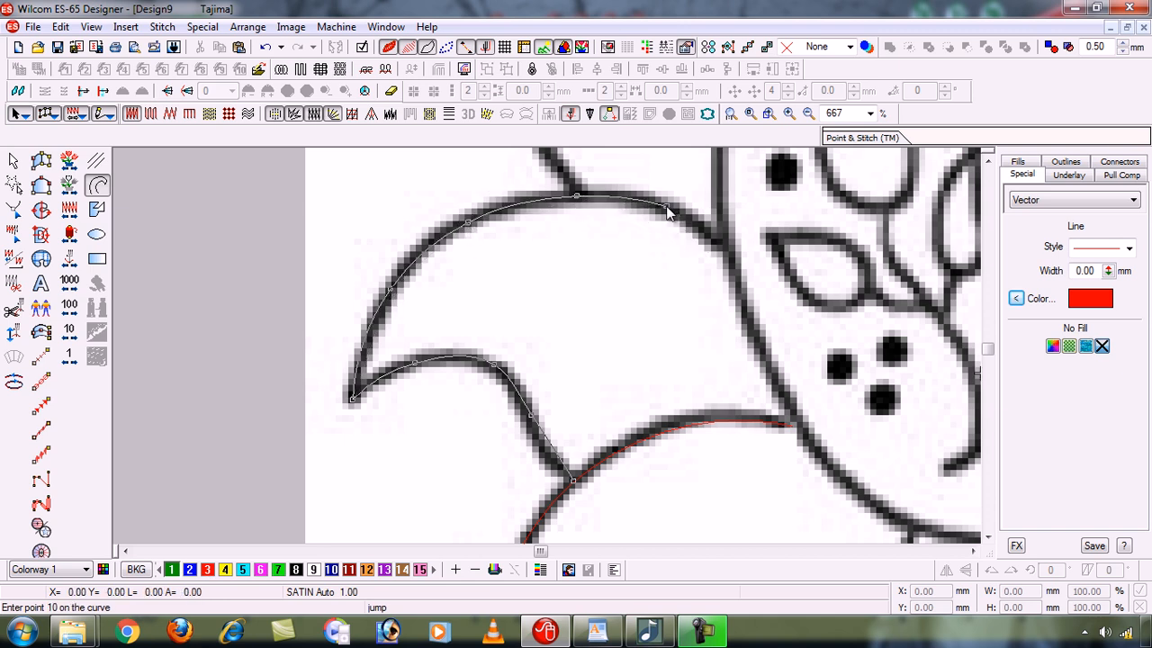
click(728, 253)
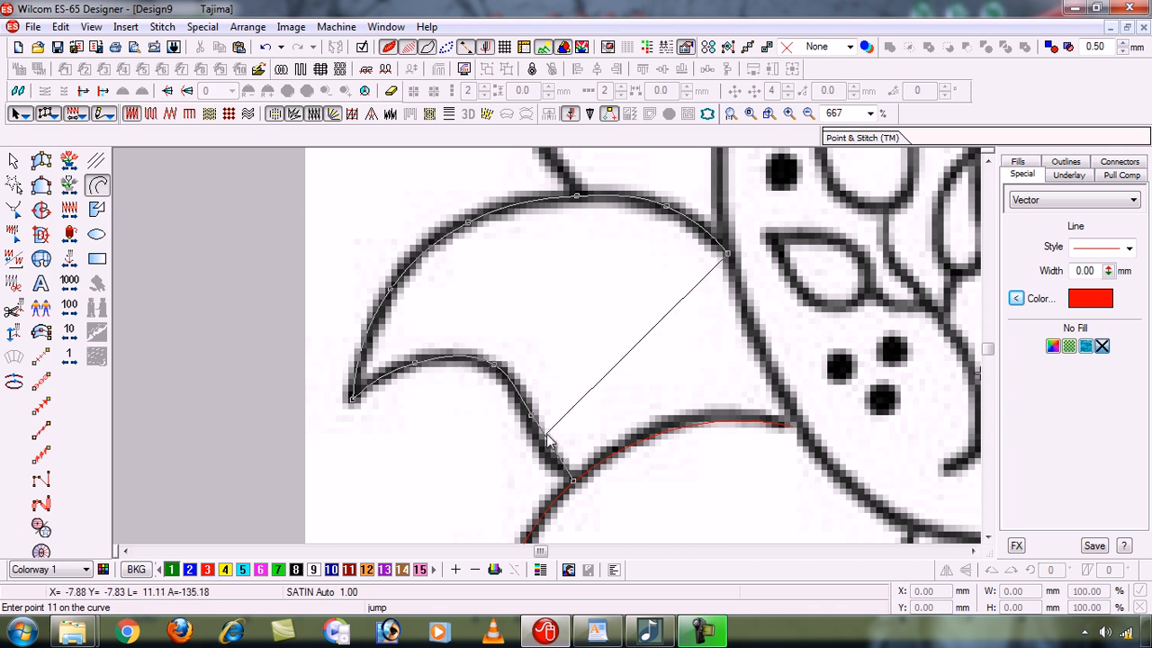
Remove all points of the unfinished petal polyline back to its start.
key(BackSpace)
key(BackSpace)
key(BackSpace)
key(BackSpace)
key(BackSpace)
key(BackSpace)
key(BackSpace)
key(BackSpace)
key(BackSpace)
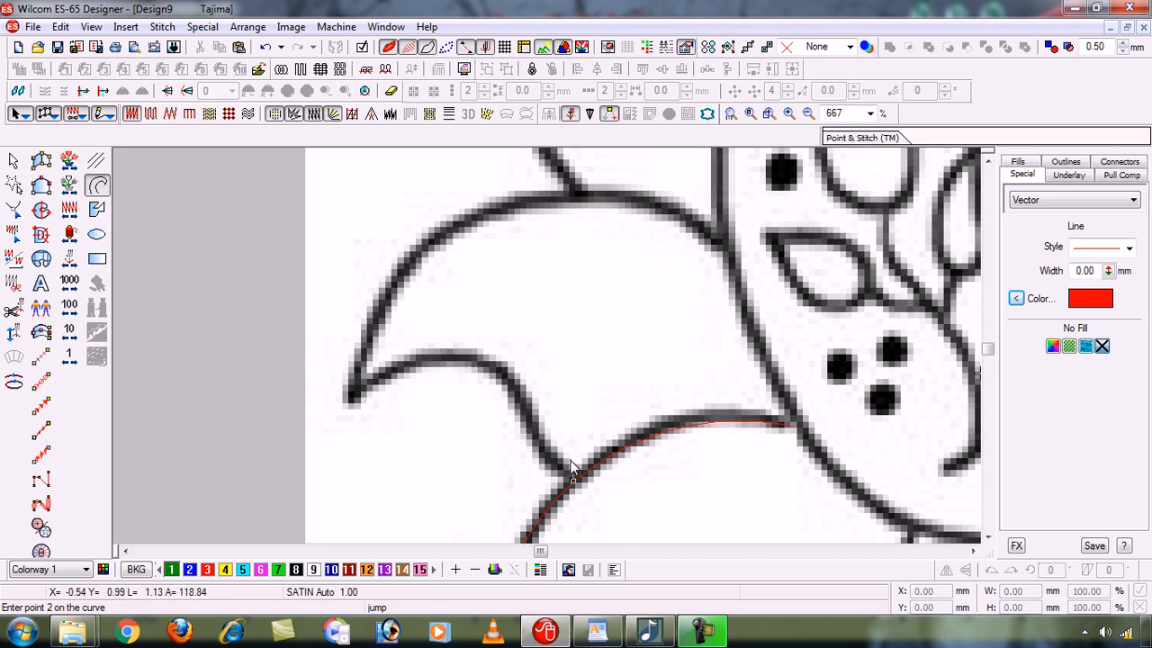
key(BackSpace)
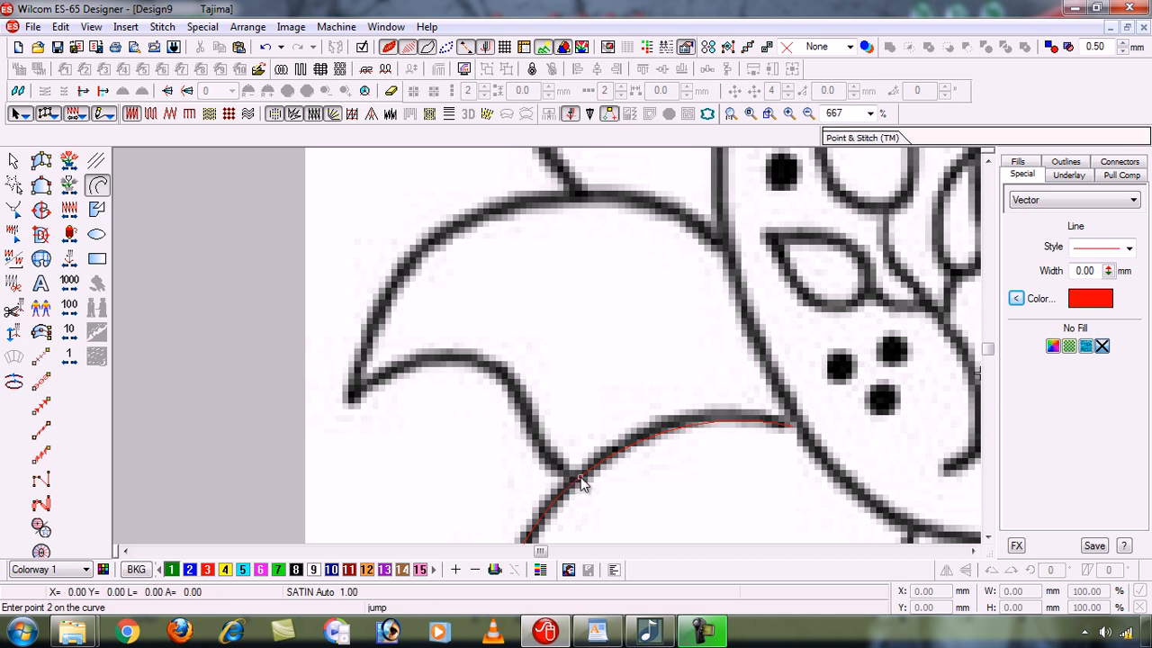
Start a polyline where this petal meets the lower-left petal and run closer curve points along its underside to the tip.
click(581, 482)
click(553, 462)
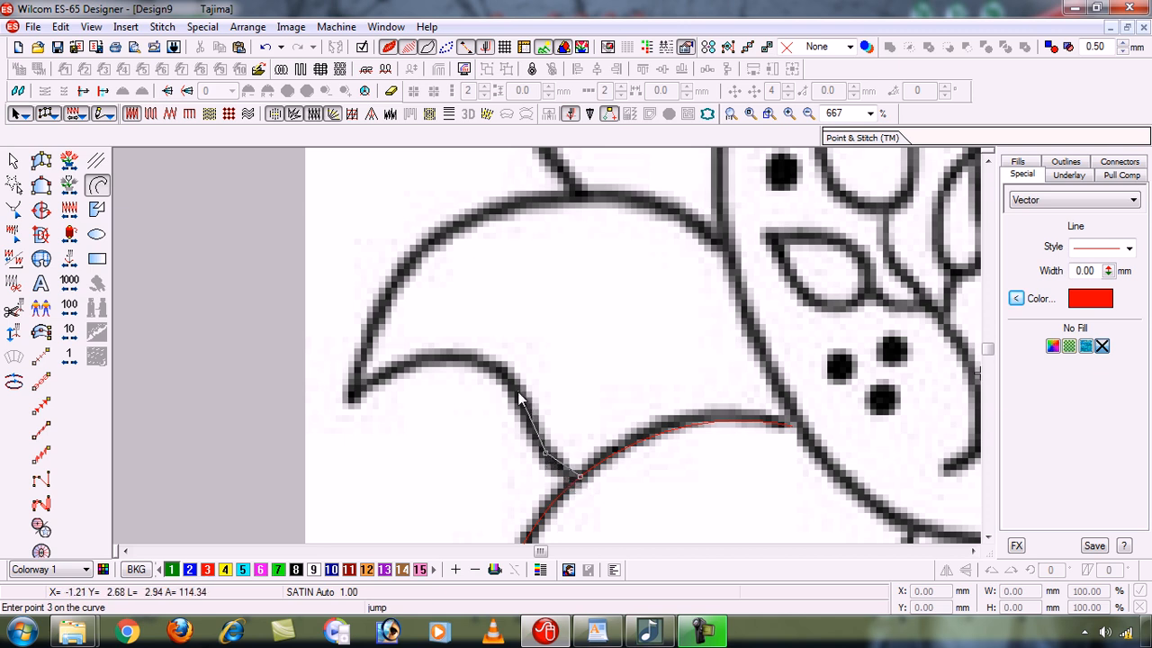
click(516, 391)
click(467, 360)
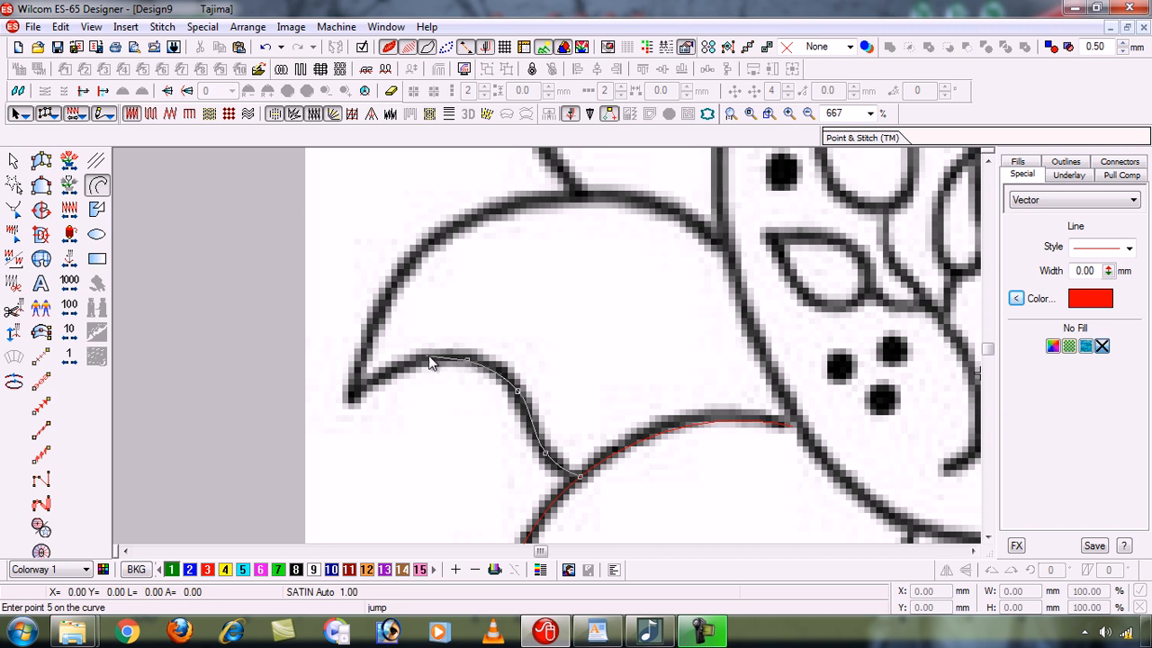
click(390, 370)
click(349, 401)
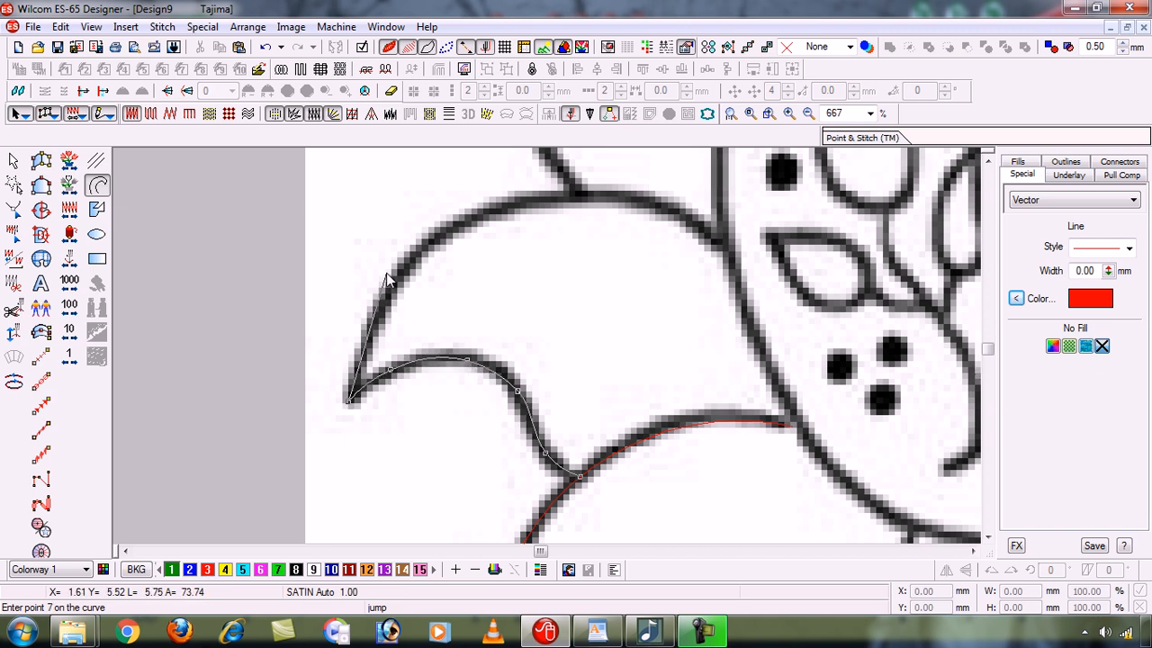
Continue the polyline from the petal's tip over its outer edge to the flower's centre outline and complete it.
click(459, 221)
click(575, 194)
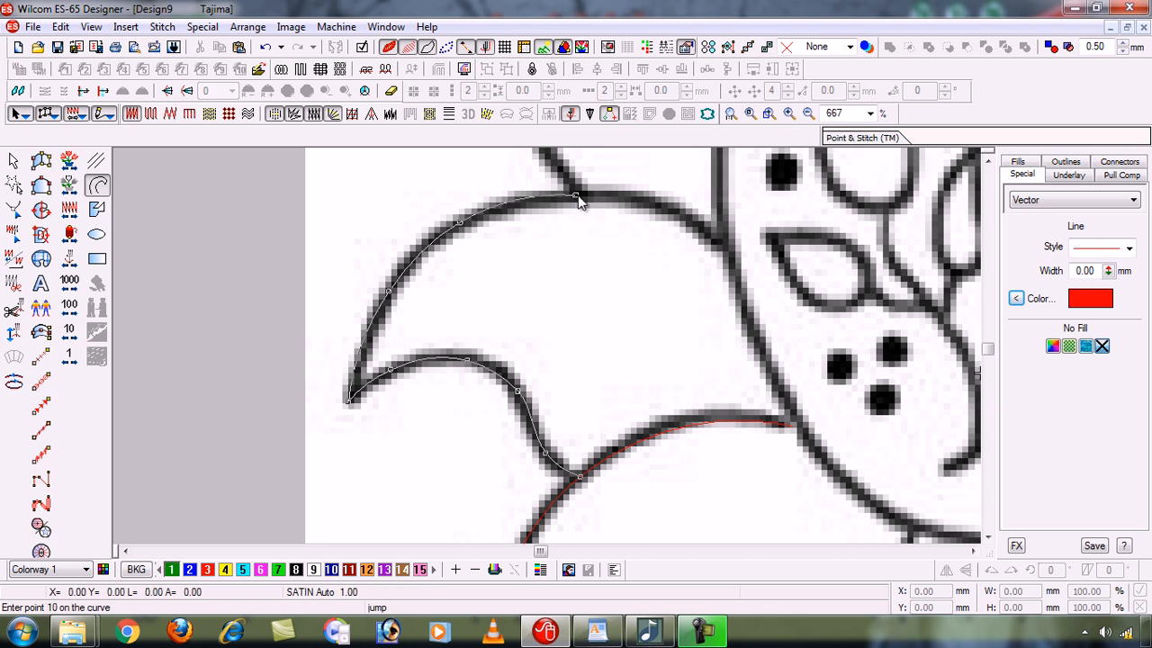
click(659, 207)
click(727, 247)
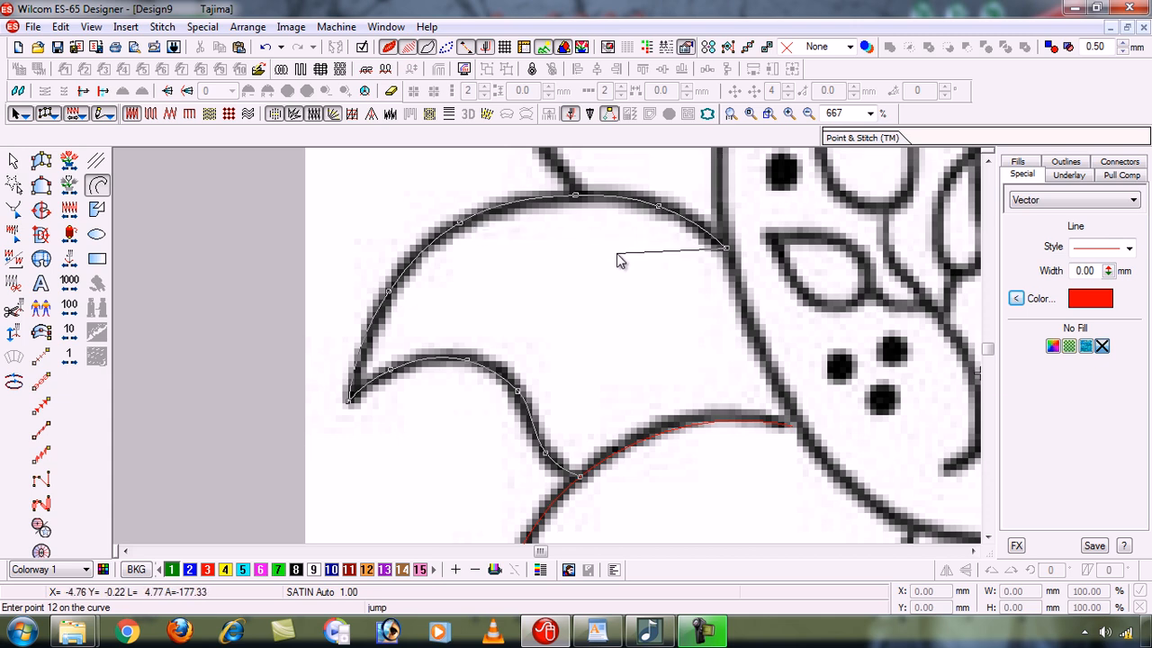
key(Return)
Start a polyline at the base of the next petal up the left side and run curve points along its underside to the tip.
key(shift+z)
key(shift+z)
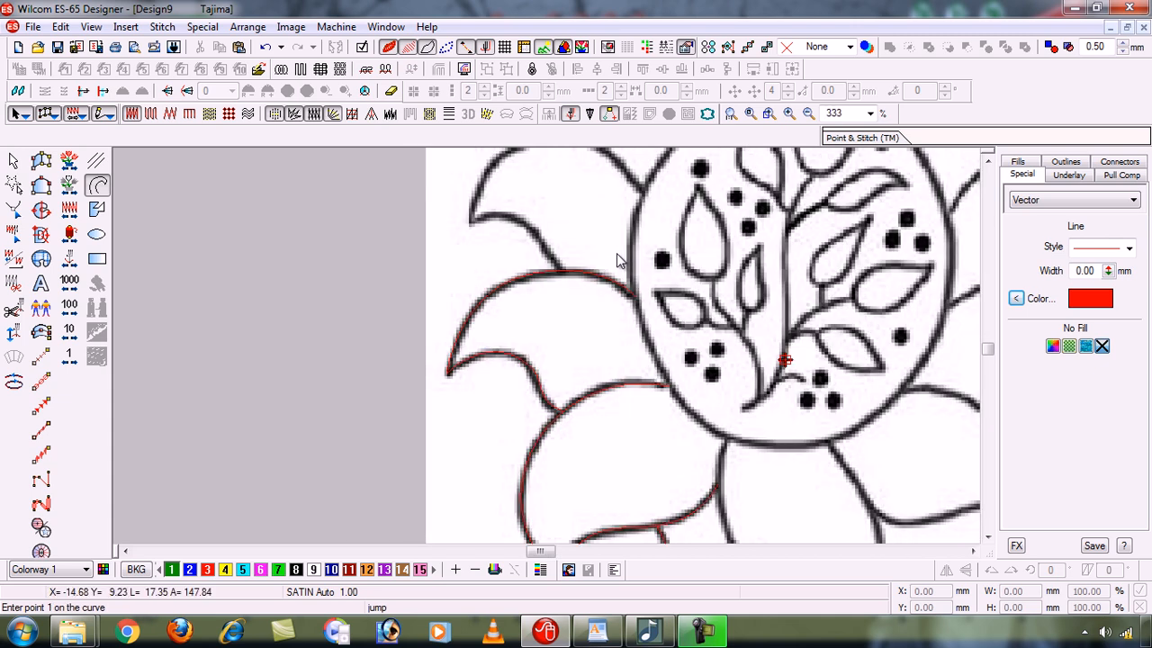
key(b)
click(462, 221)
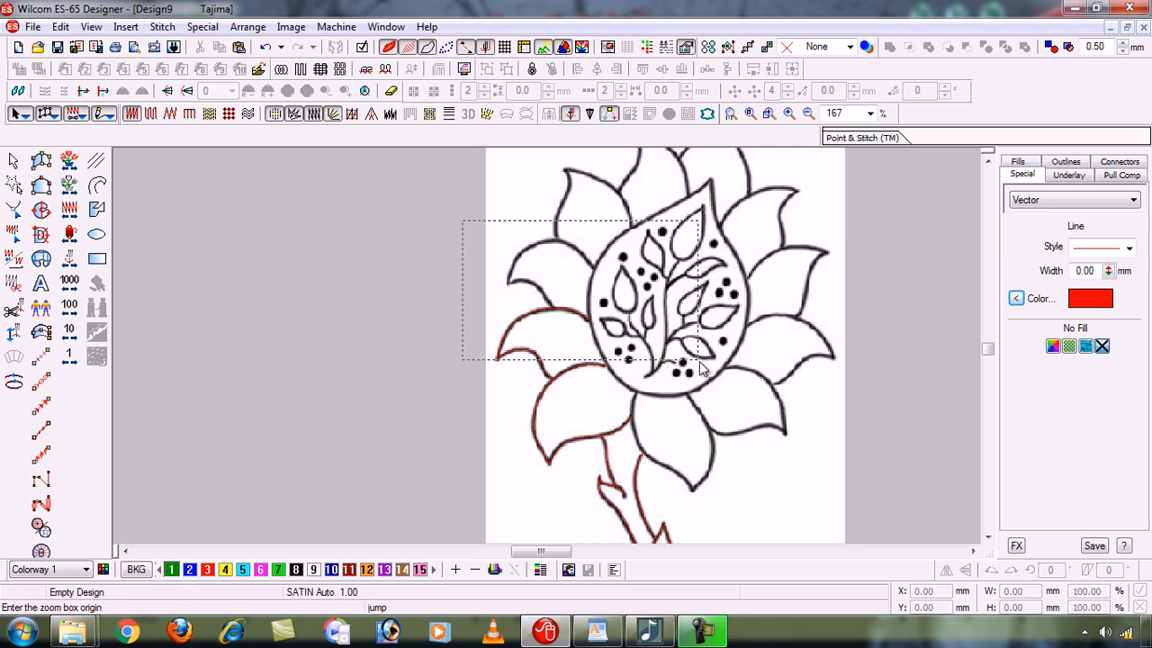
click(699, 363)
key(b)
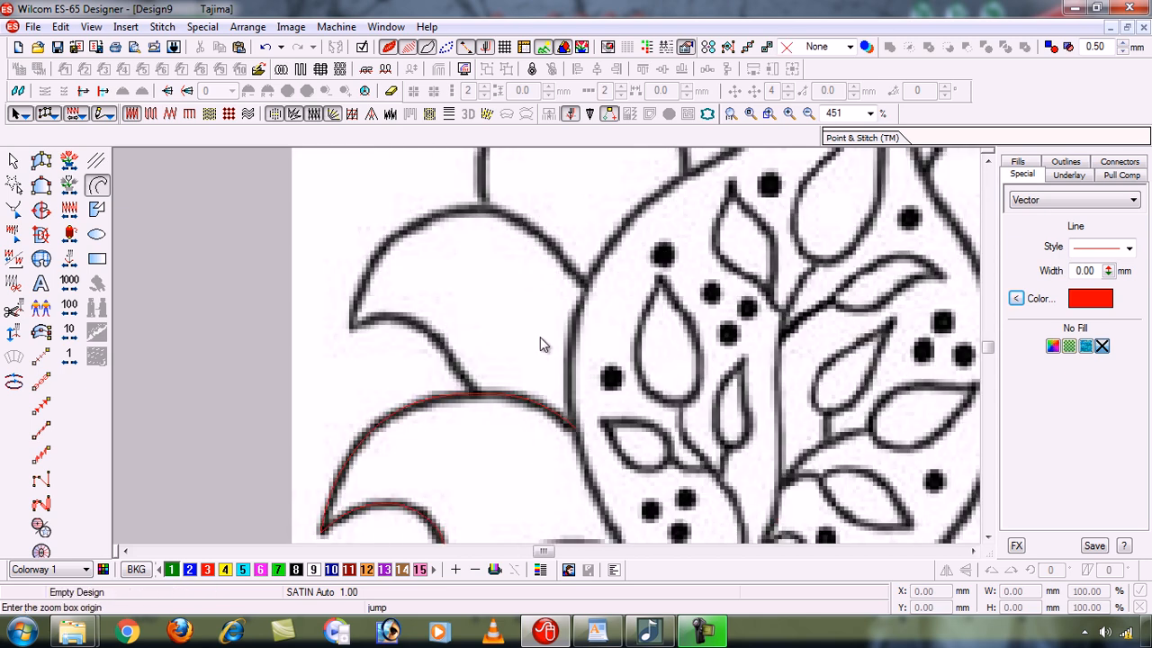
click(277, 182)
click(648, 439)
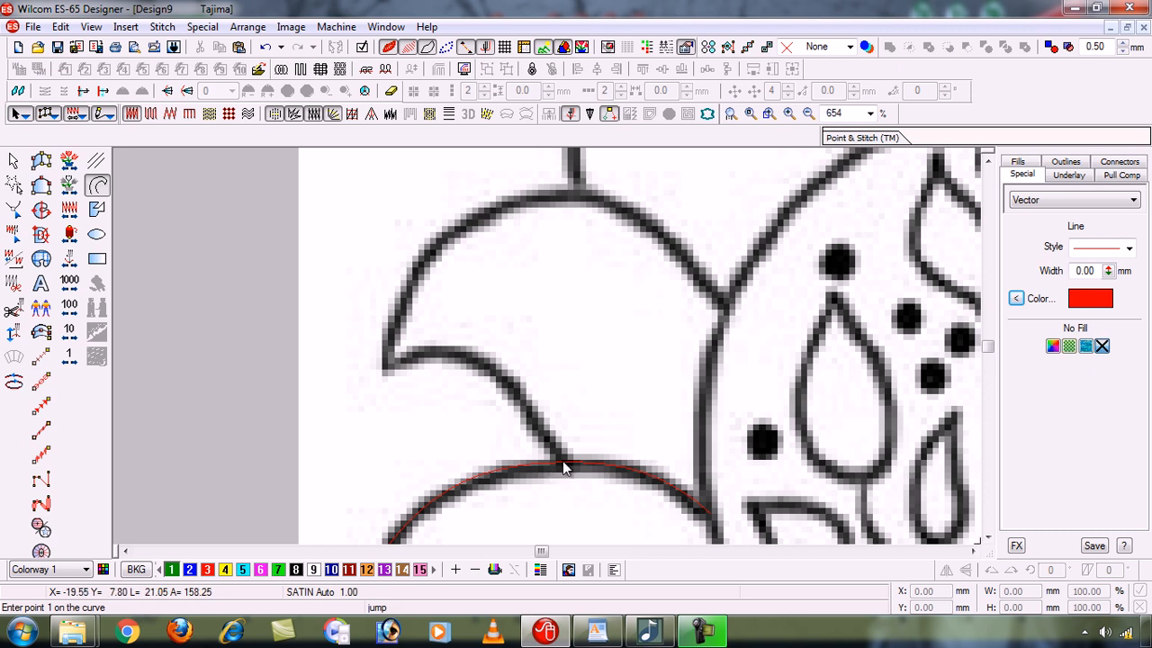
click(563, 464)
click(520, 402)
click(465, 355)
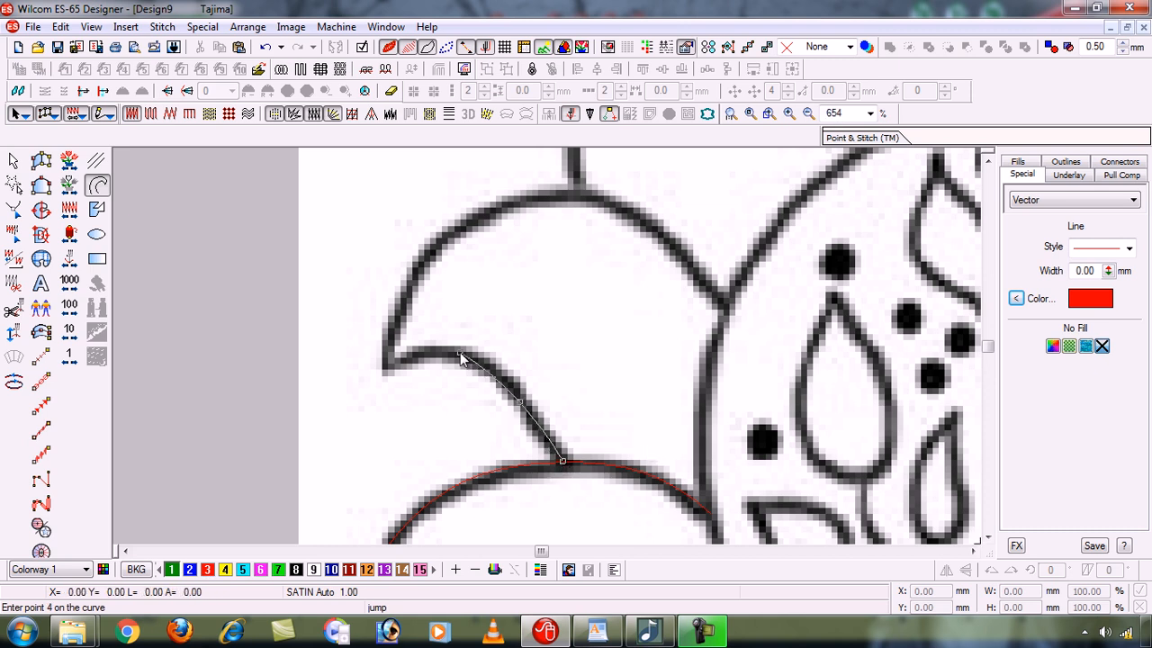
click(387, 369)
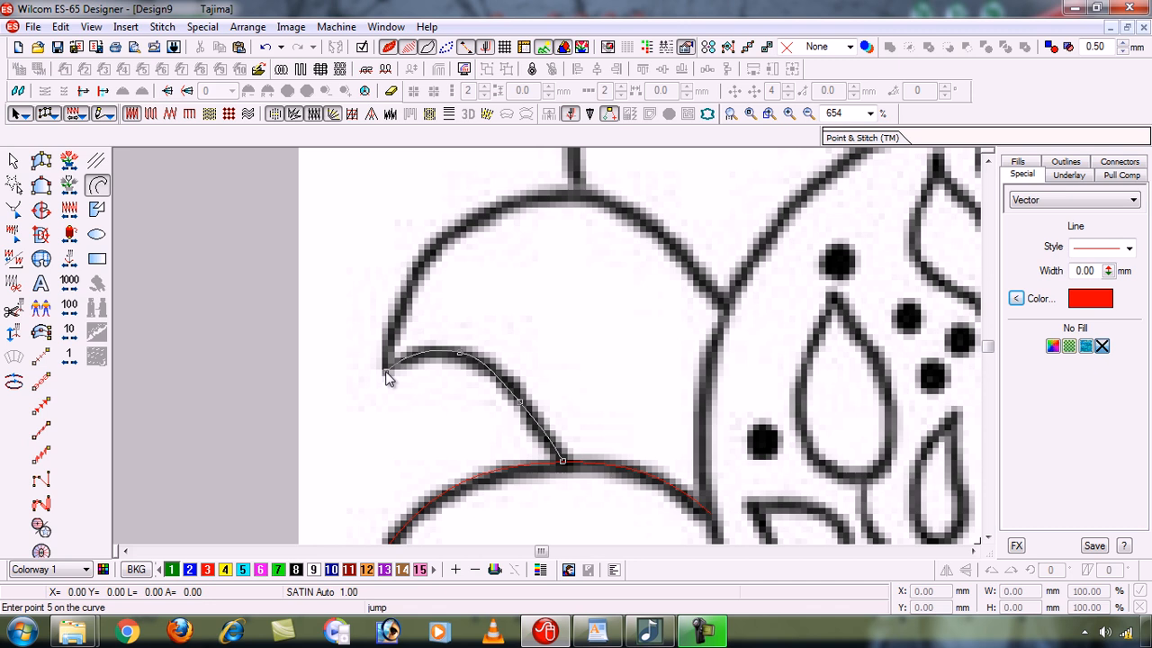
Continue this petal's polyline from the tip over the rounded outer edge to the centre outline and complete it.
click(428, 251)
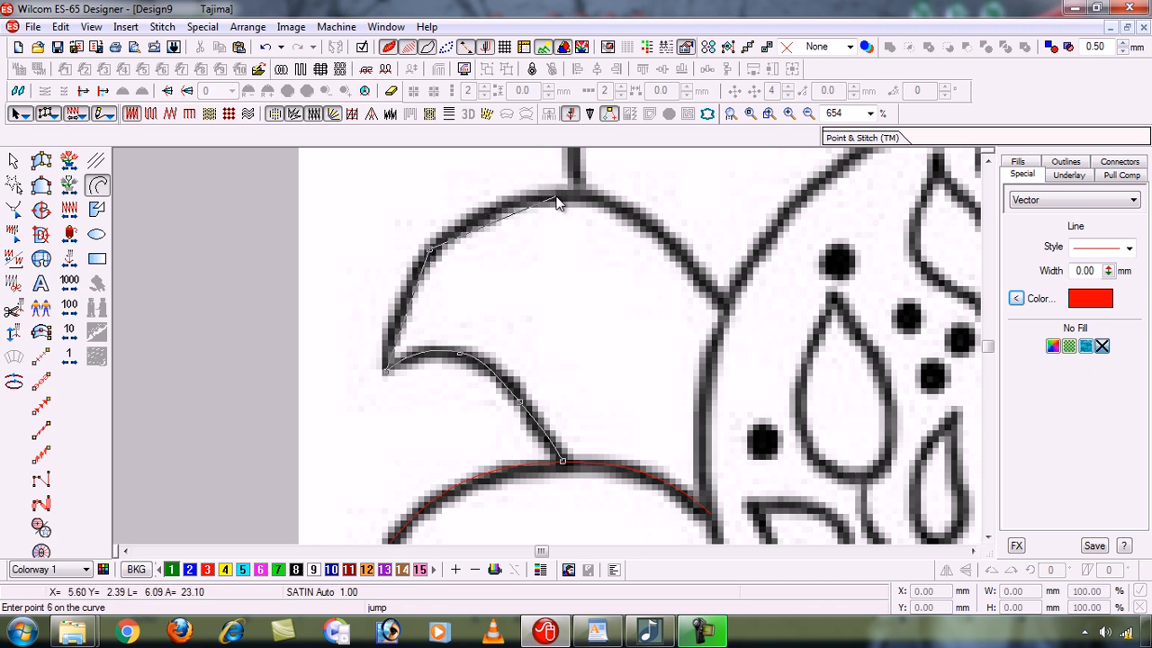
click(555, 196)
click(633, 217)
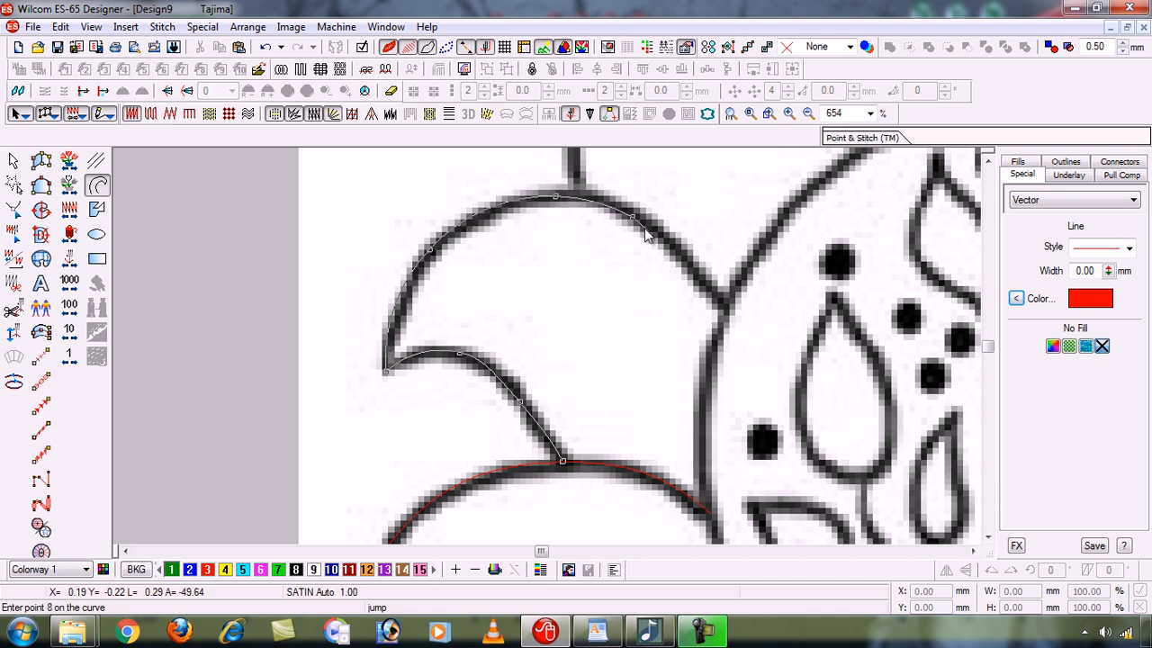
click(726, 306)
key(Return)
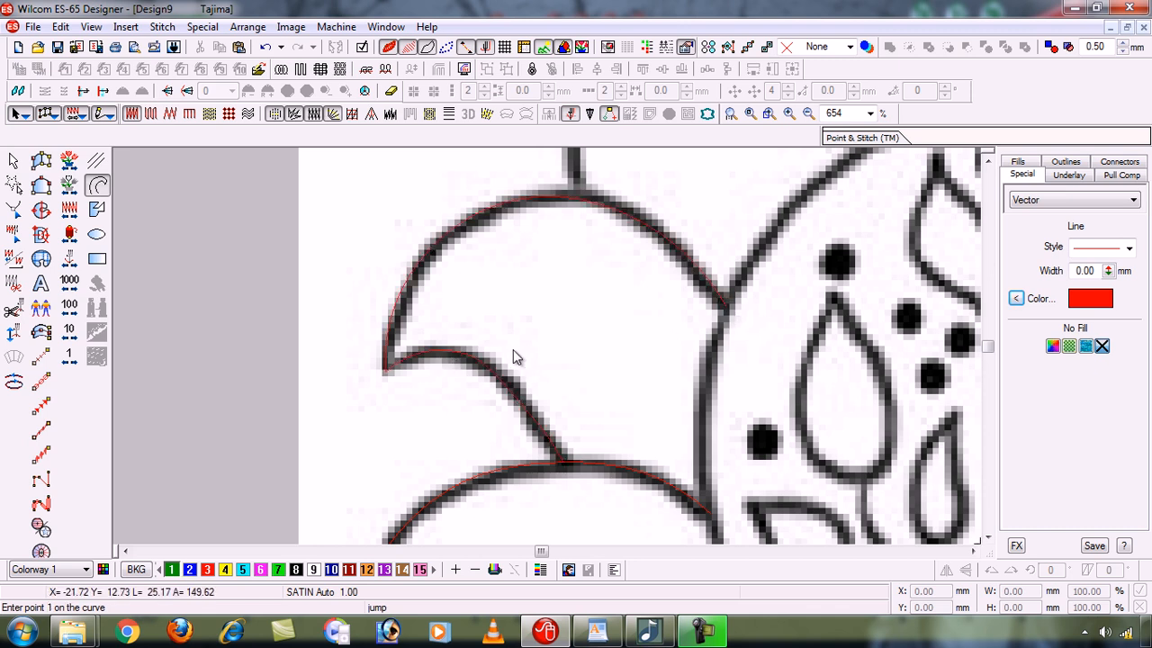
Hide the bitmap and reshape the new petal's polyline, moving its tip up and outward and bulging the underside curve upward.
key(d)
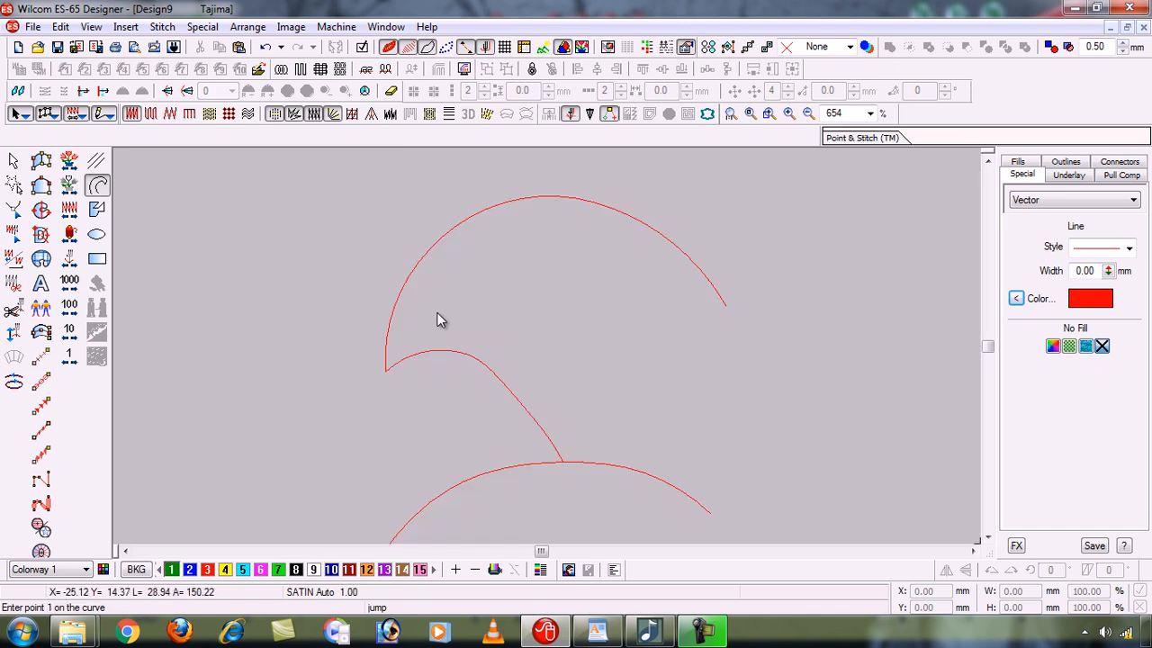
click(15, 160)
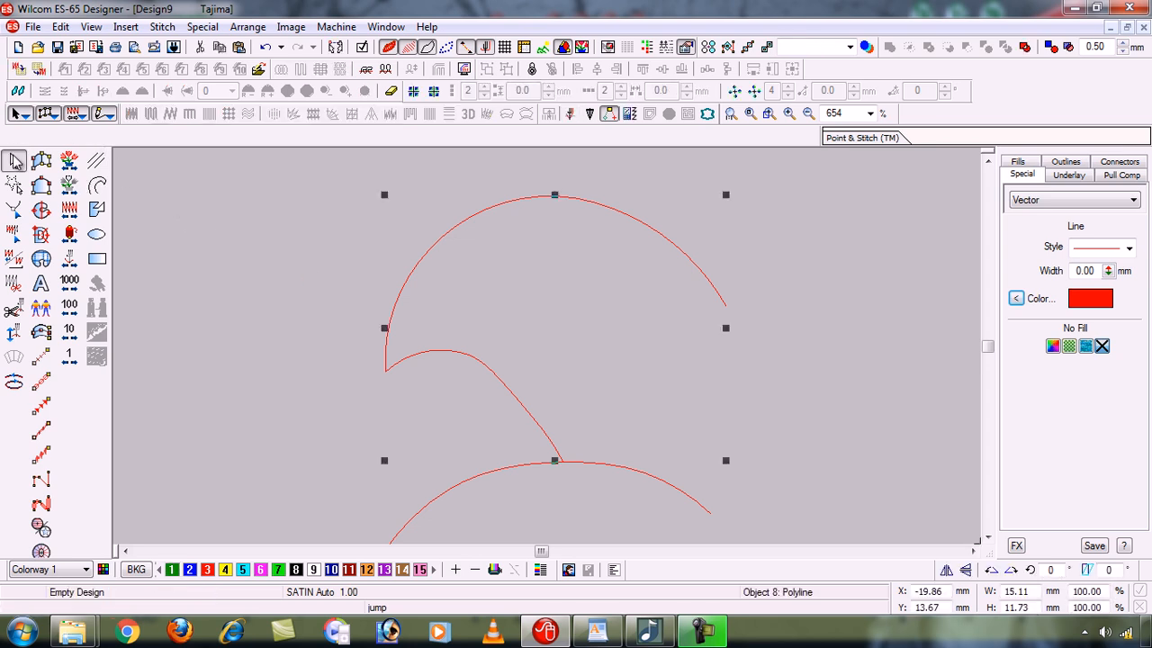
click(13, 209)
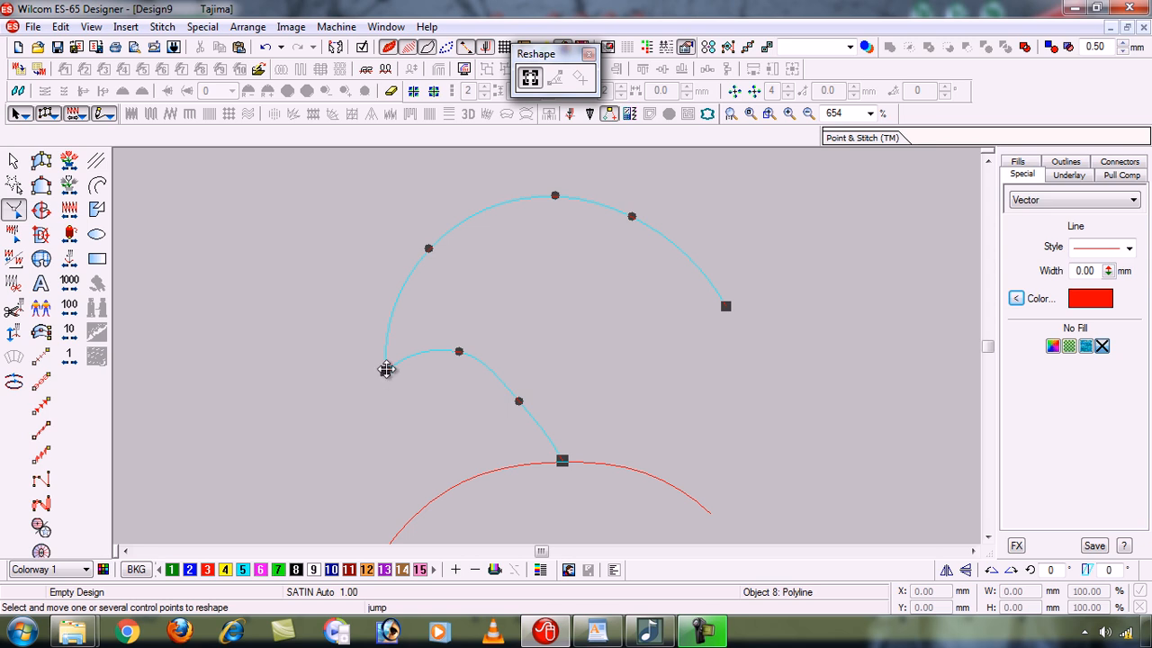
drag(385, 370, 366, 359)
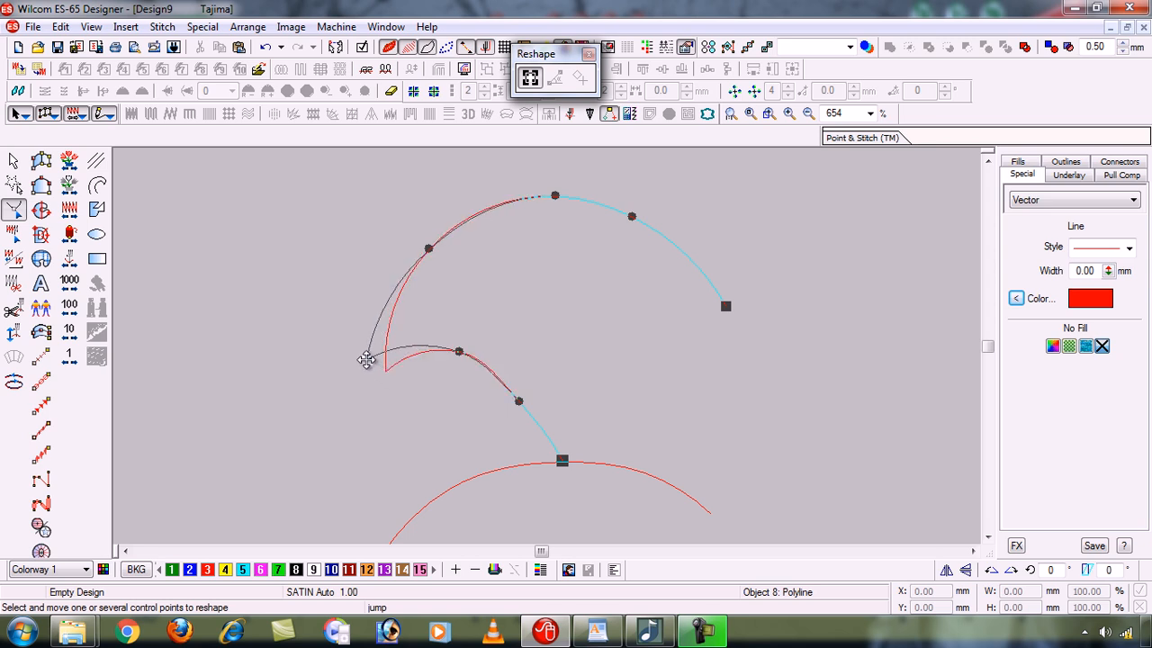
drag(518, 400, 525, 392)
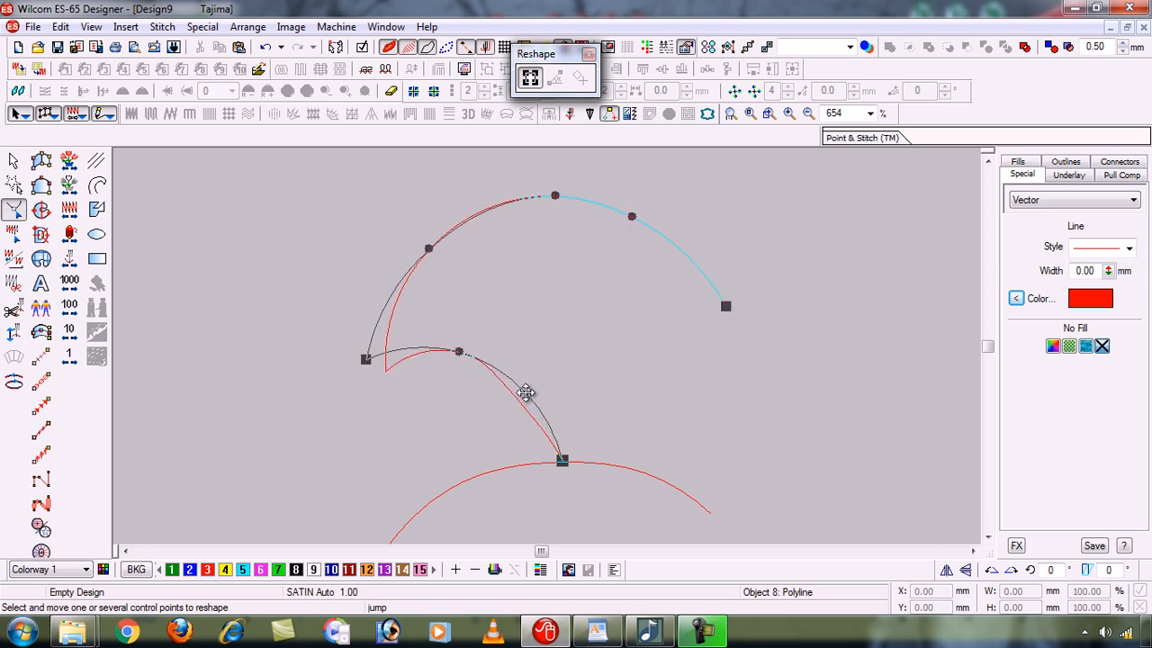
drag(459, 351, 463, 345)
drag(368, 360, 366, 353)
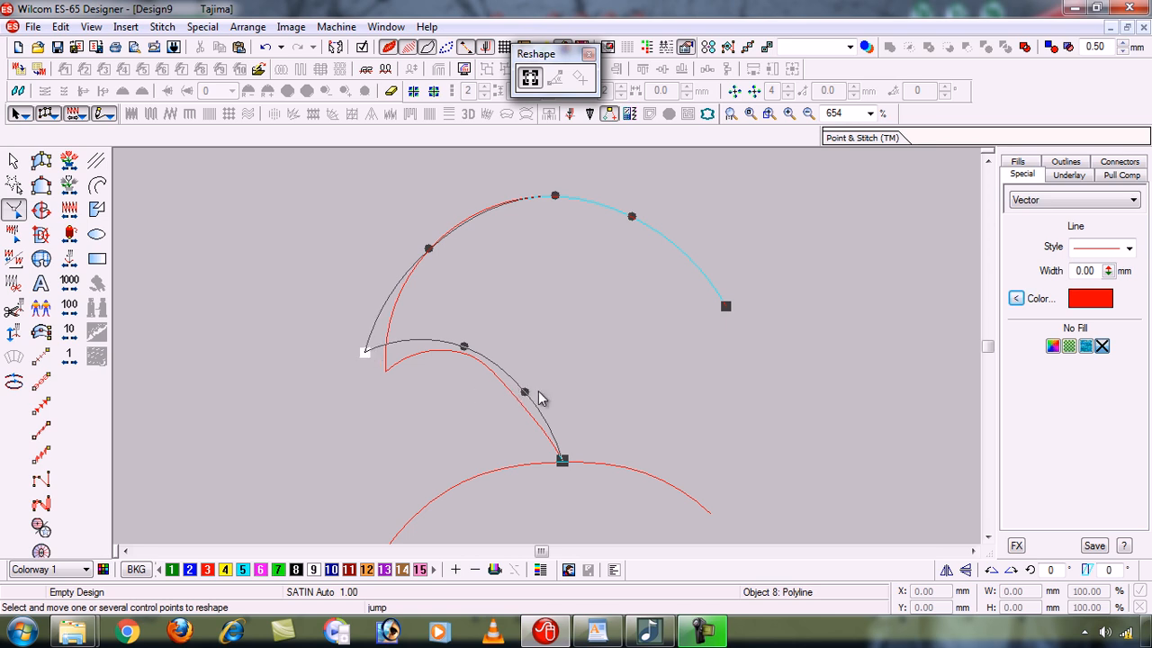
drag(525, 392, 531, 389)
Nudge the curve point at the petal's top, finish reshaping and show the bitmap again.
click(552, 194)
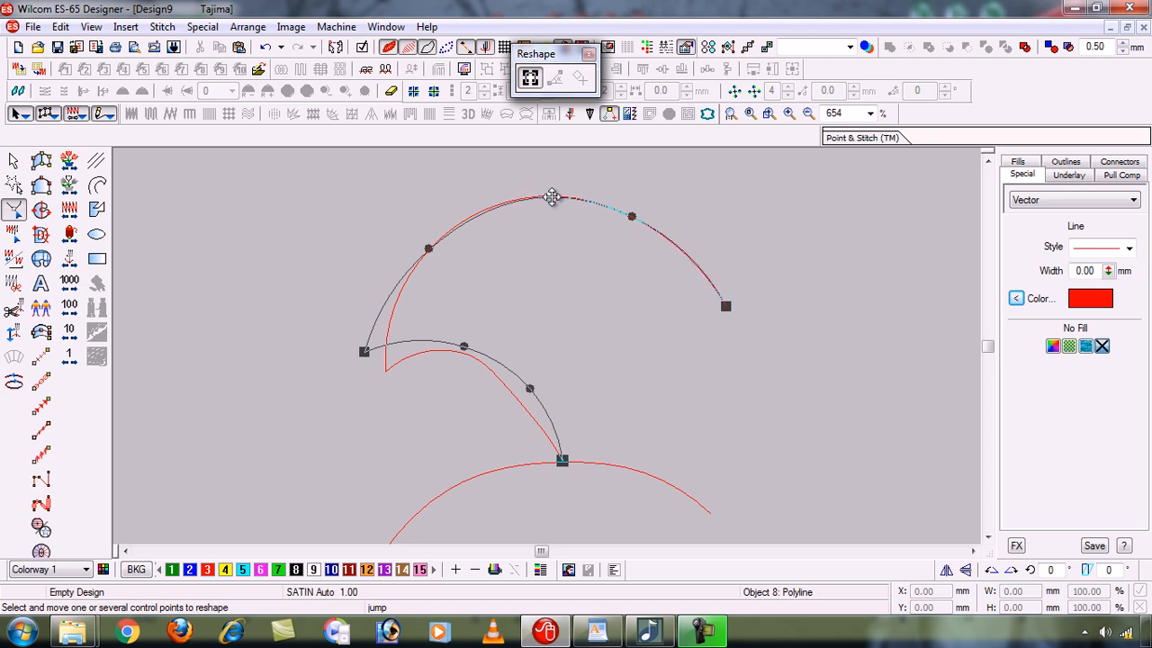
click(634, 218)
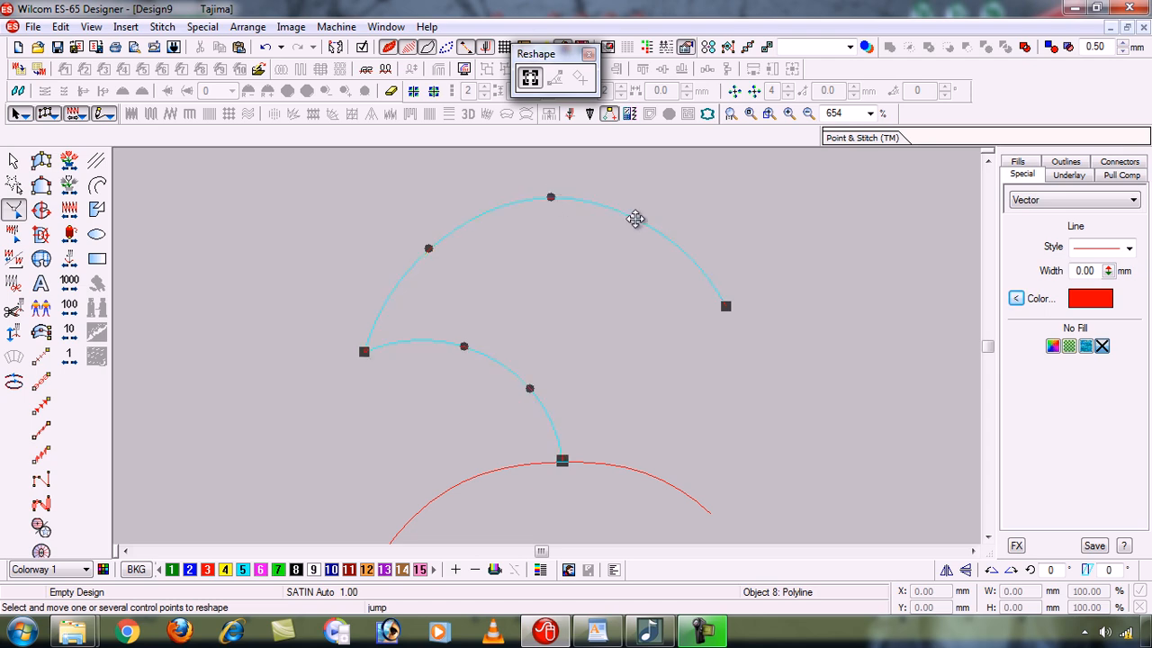
key(Escape)
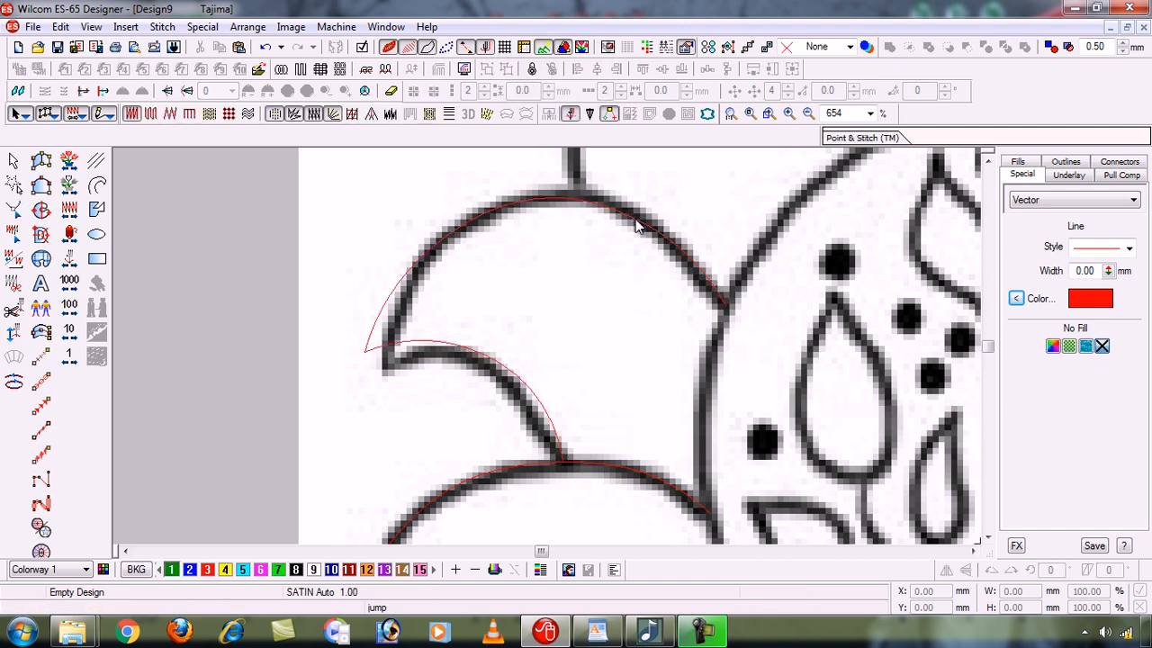